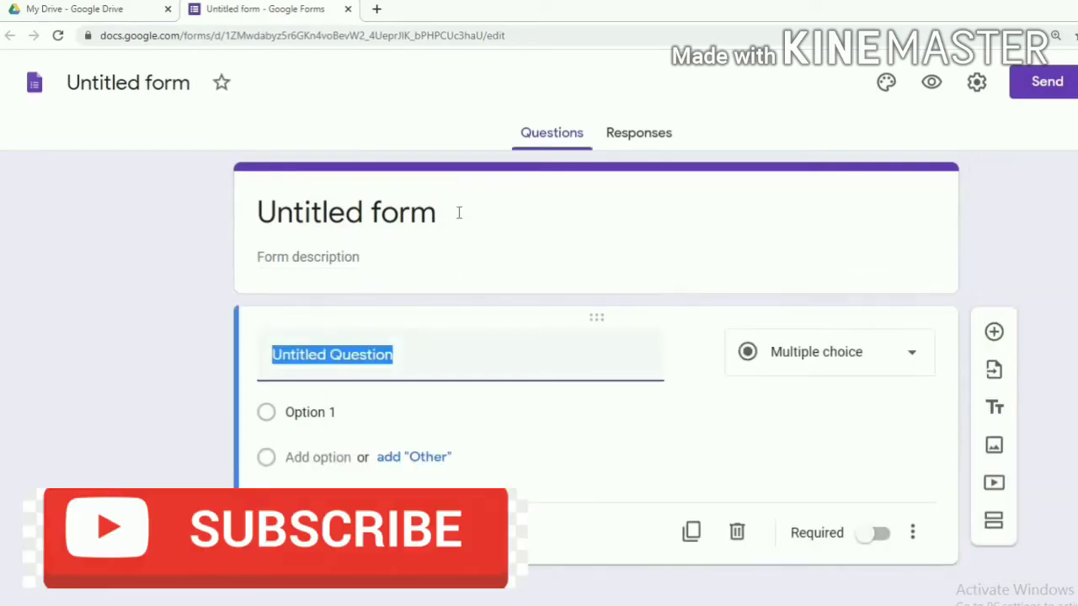
# Retitle the form 'Webinar Feedback Form' and add the description 'Kindly-------'
pyautogui.click(459, 212)
pyautogui.press('BackSpace')
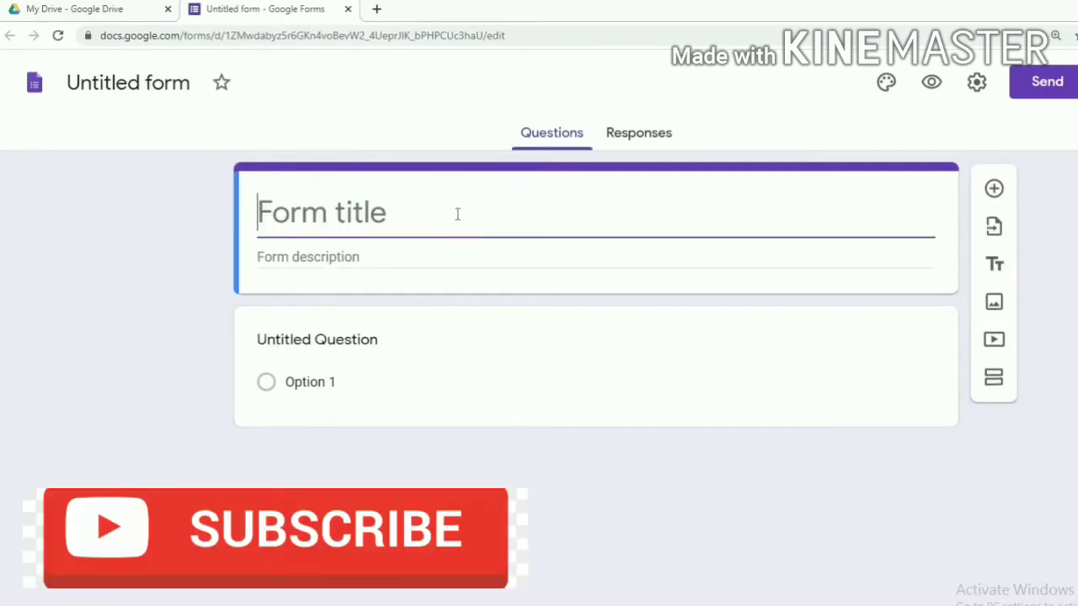
pyautogui.write('Web')
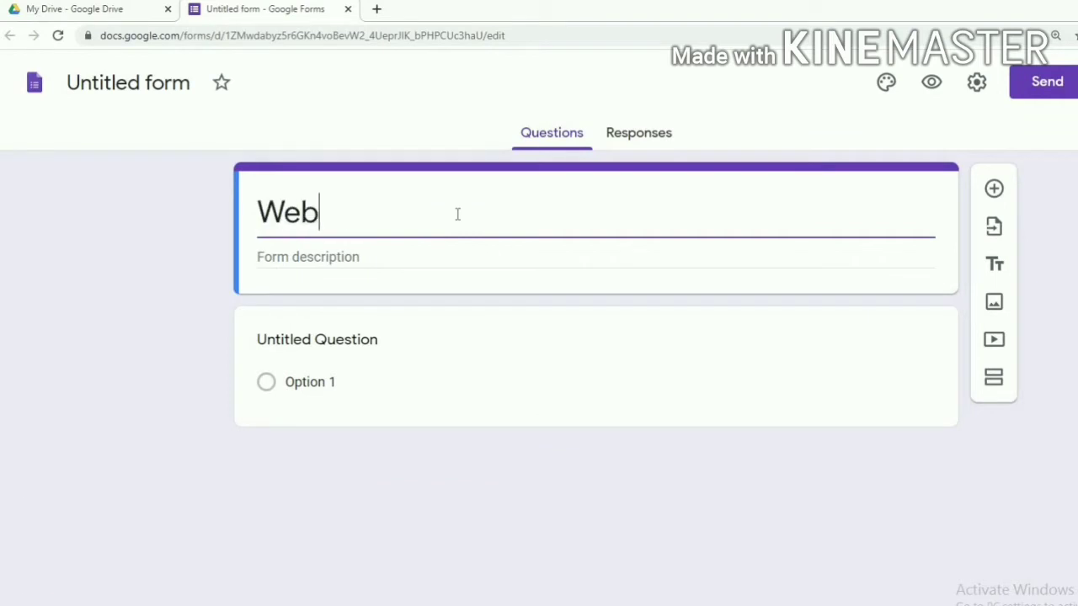
pyautogui.write('inar ')
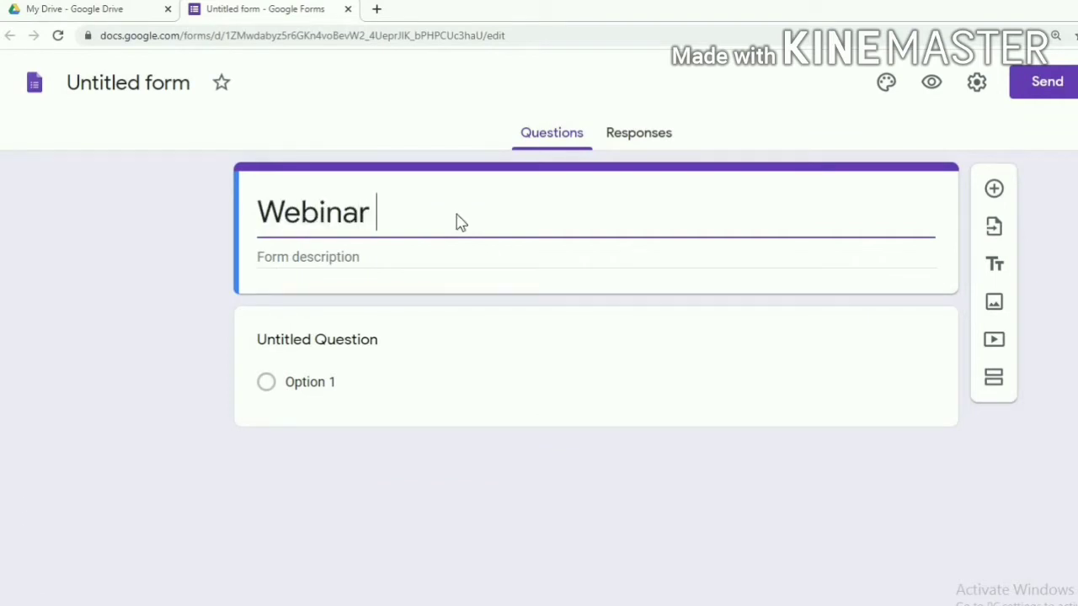
pyautogui.write('Feedback')
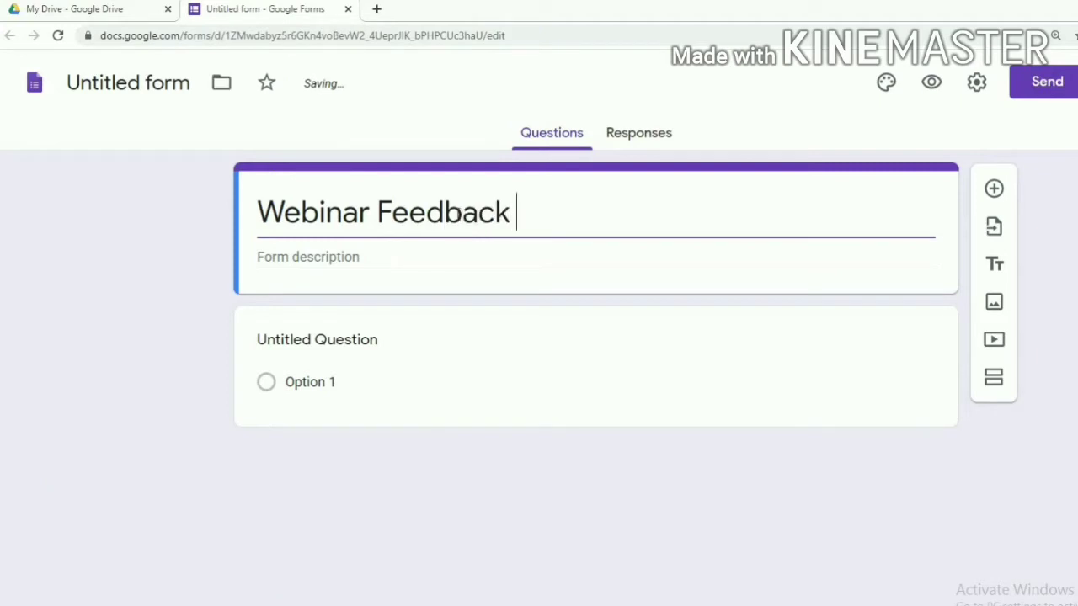
pyautogui.write(' Form')
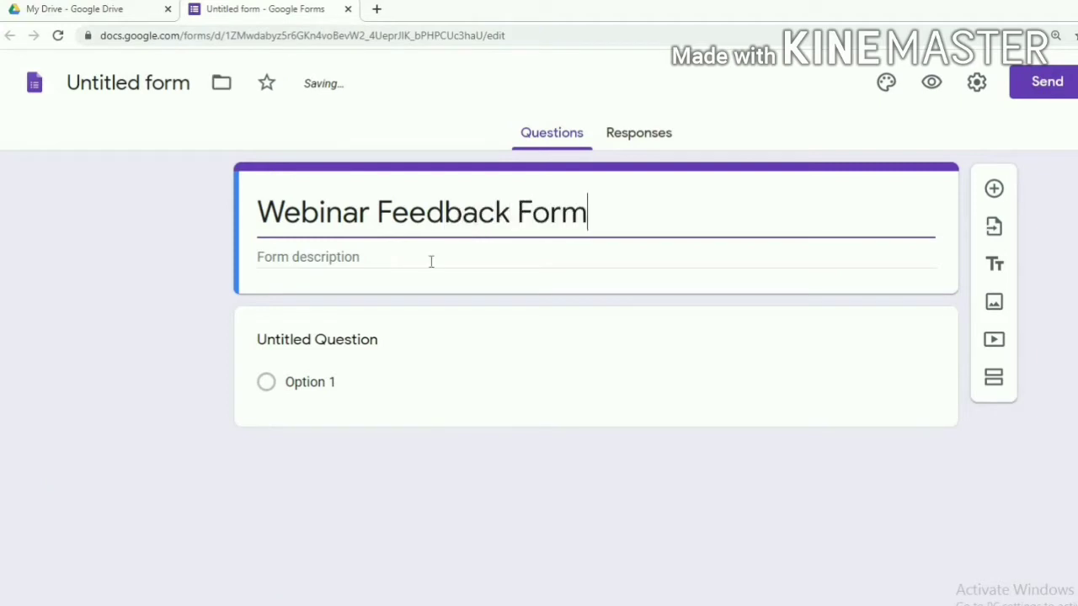
pyautogui.click(381, 259)
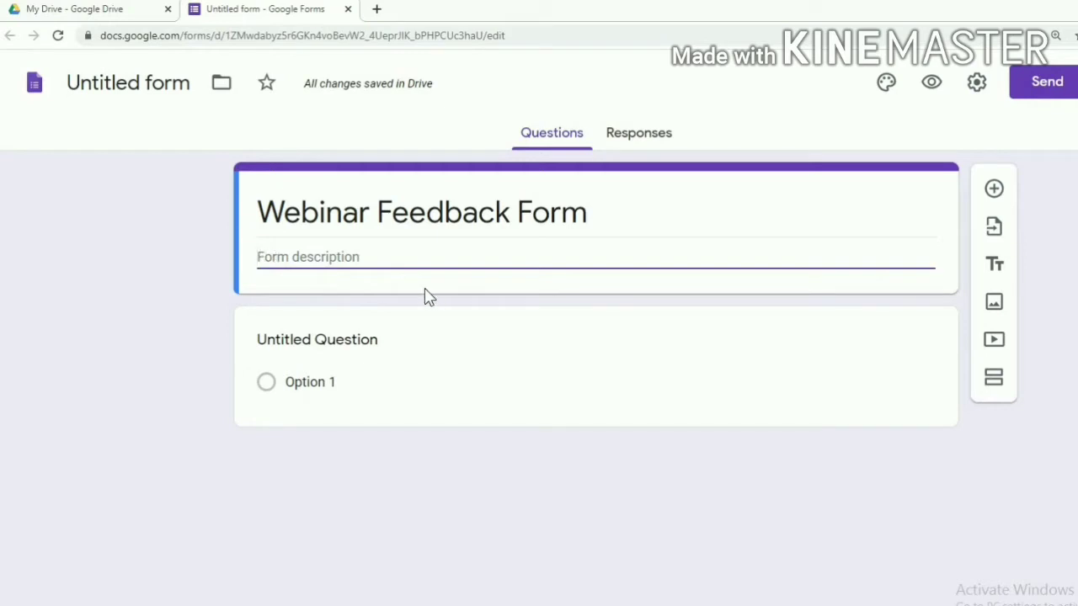
pyautogui.write('Kindly')
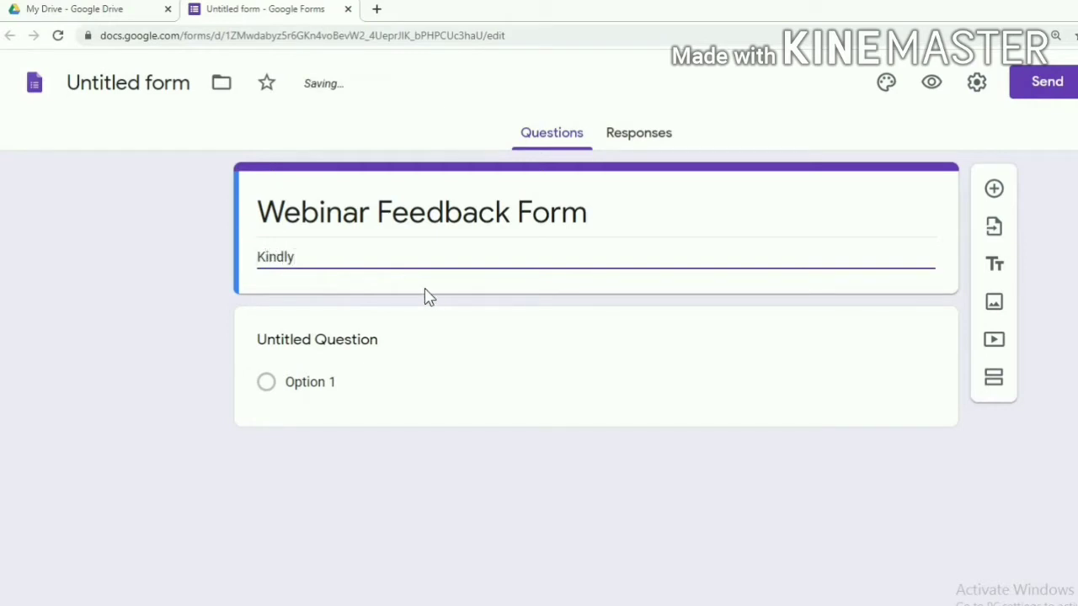
pyautogui.write('-------')
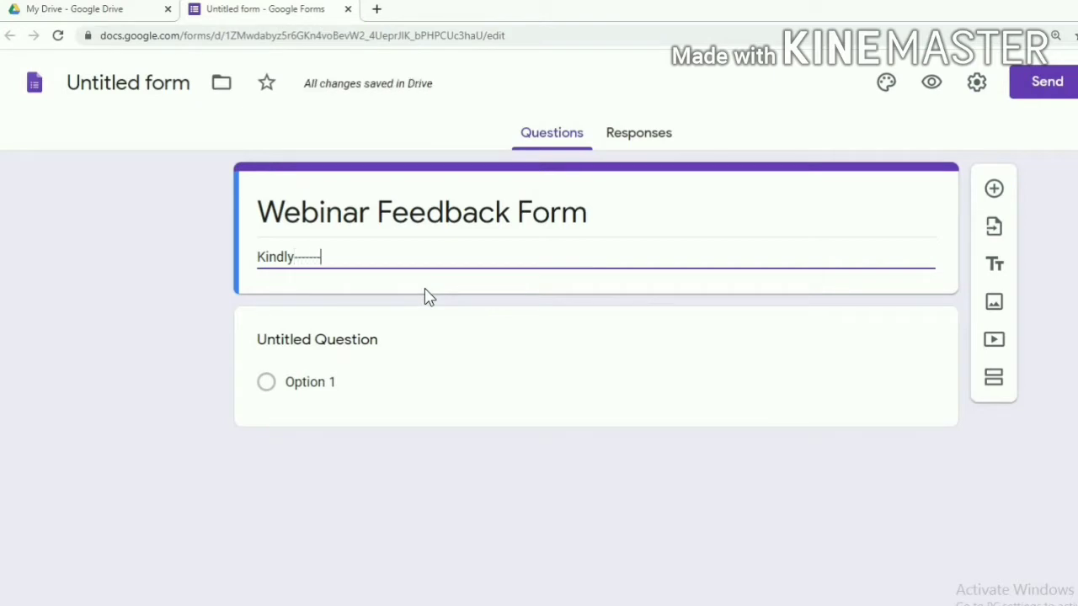
# Rename the form's document name at top-left to 'Survey form'
pyautogui.click(166, 84)
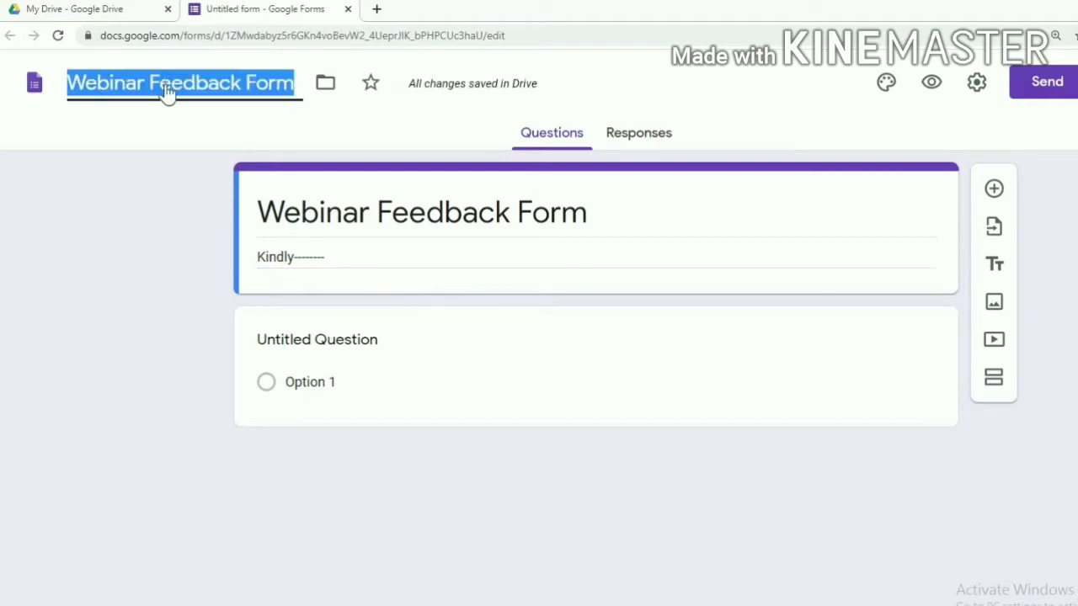
pyautogui.write('U')
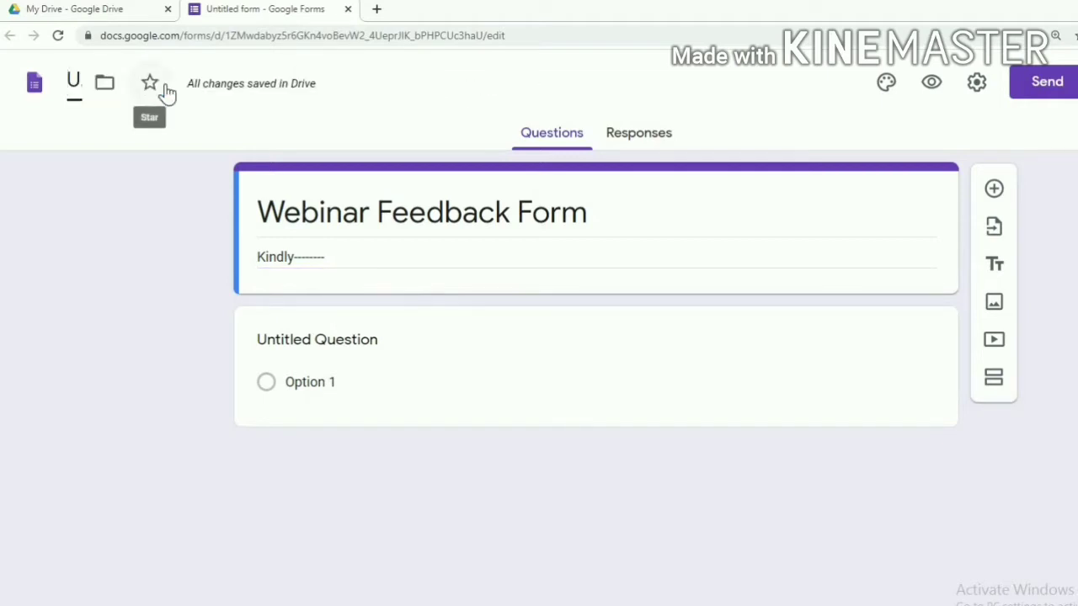
pyautogui.write('Sur')
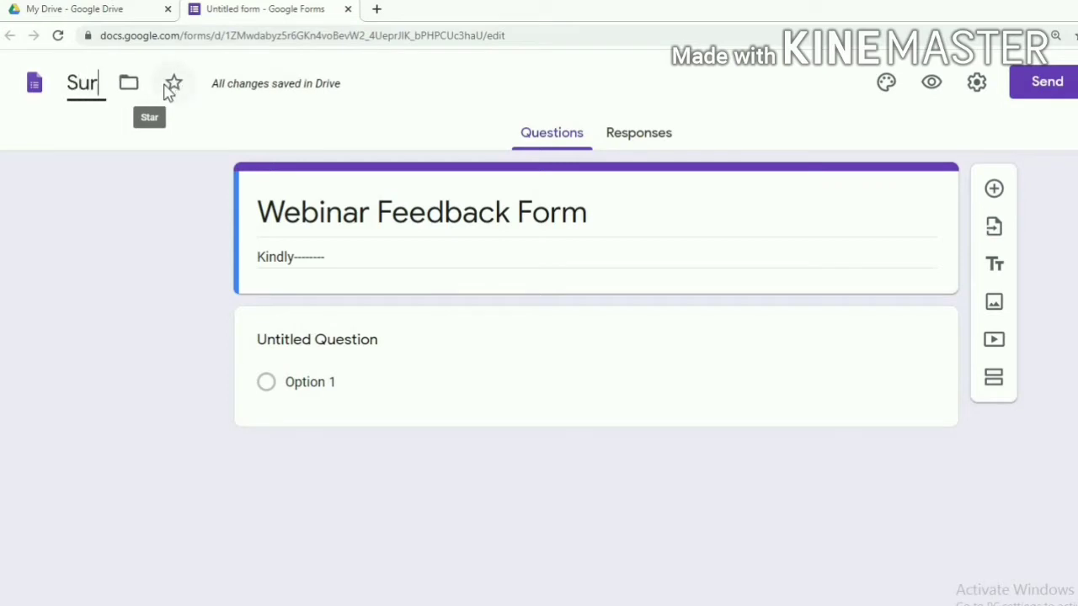
pyautogui.write('vey f')
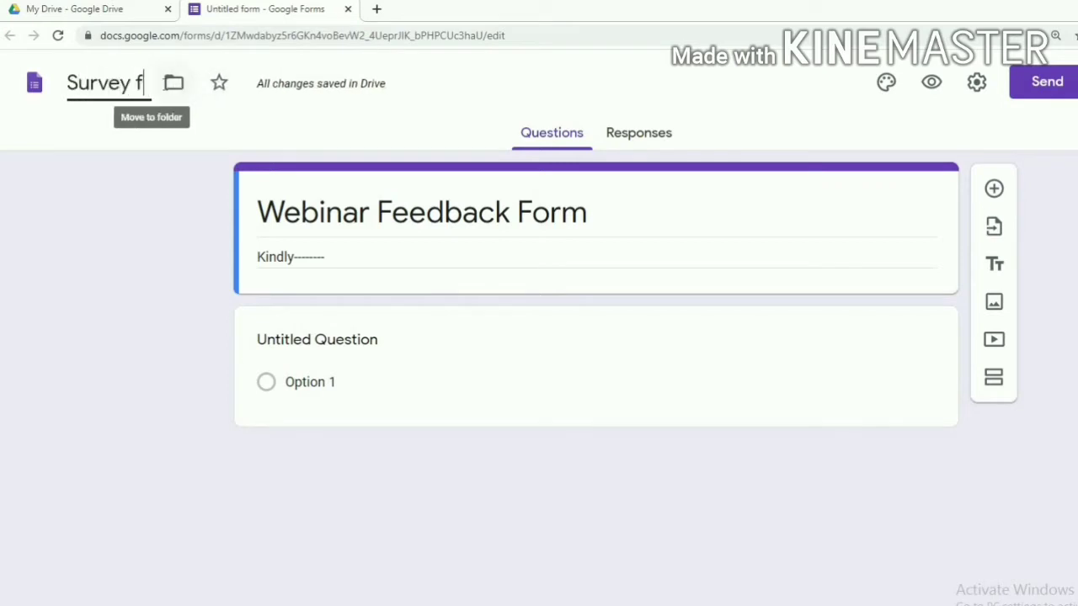
pyautogui.write('orm')
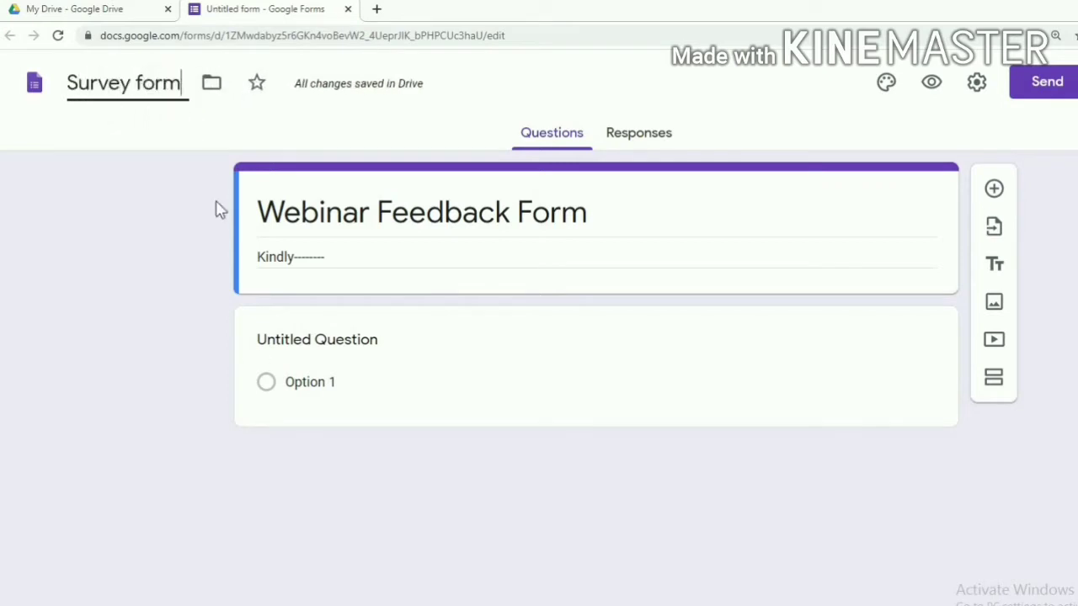
pyautogui.click(416, 371)
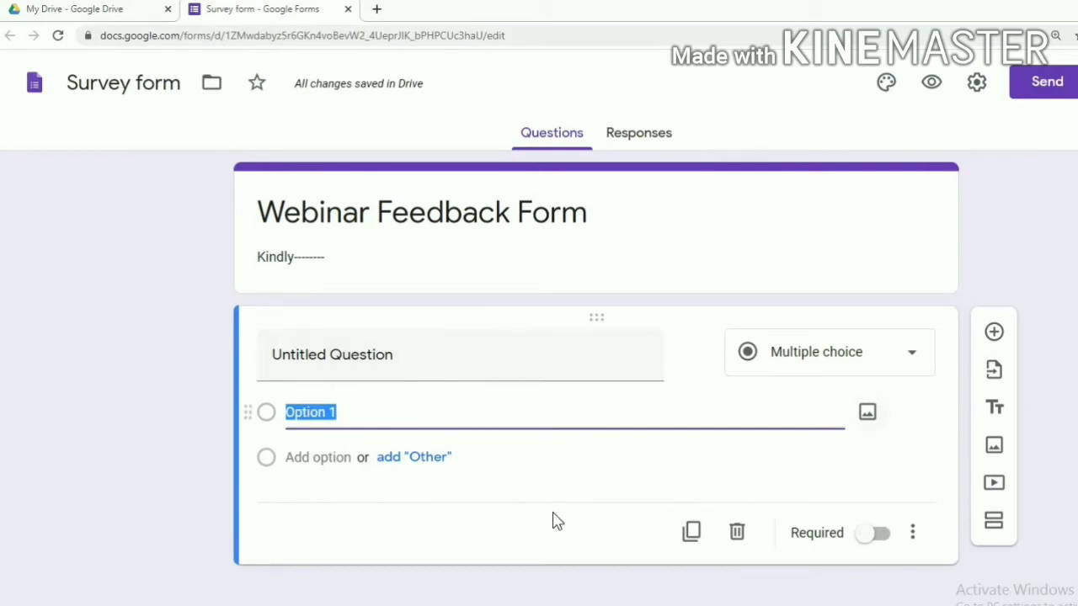
# Make the first question a required Short answer titled 'Name', then add another question
pyautogui.click(357, 361)
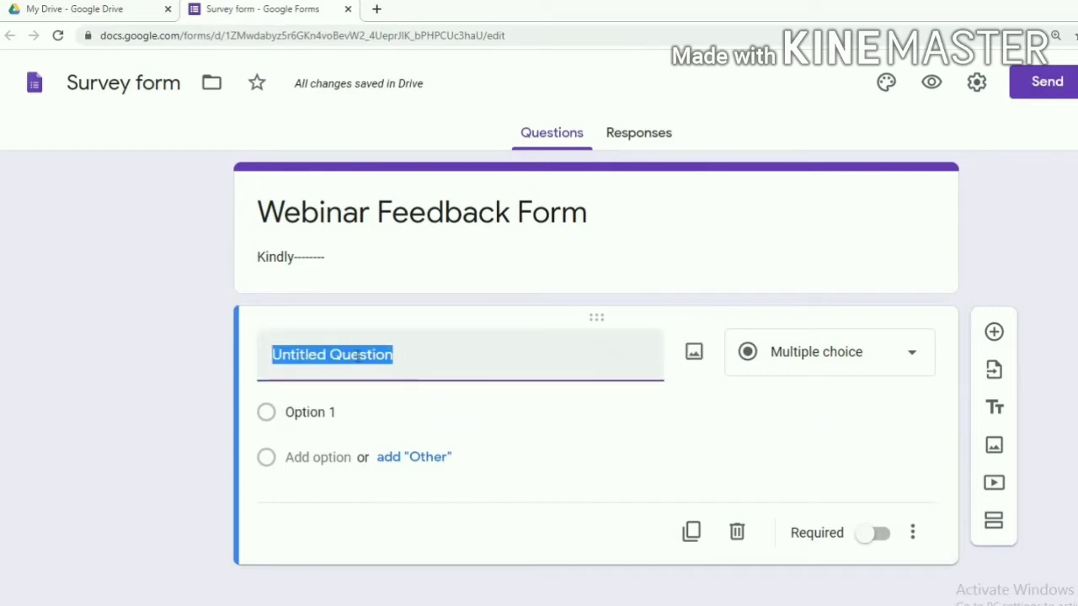
pyautogui.press('BackSpace')
pyautogui.write('Nam')
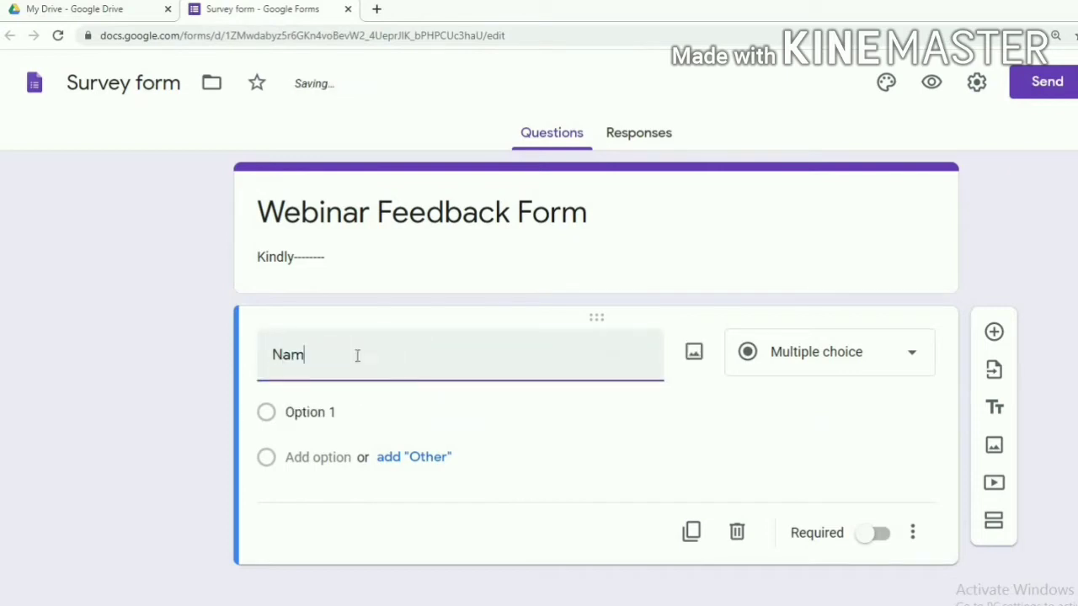
pyautogui.write('e')
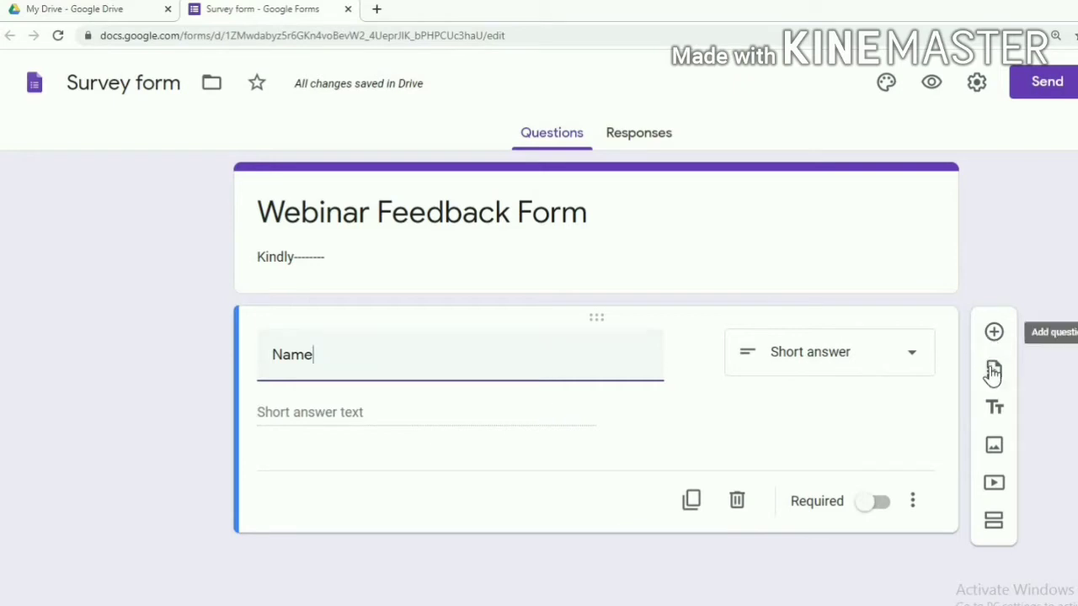
pyautogui.click(912, 362)
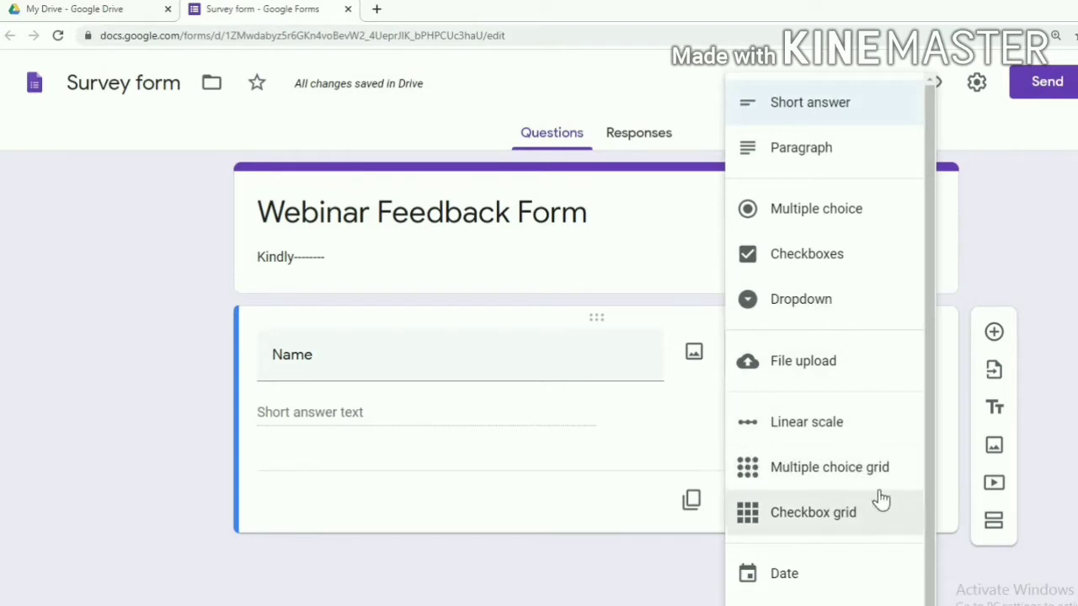
pyautogui.scroll(-1, 755, 596)
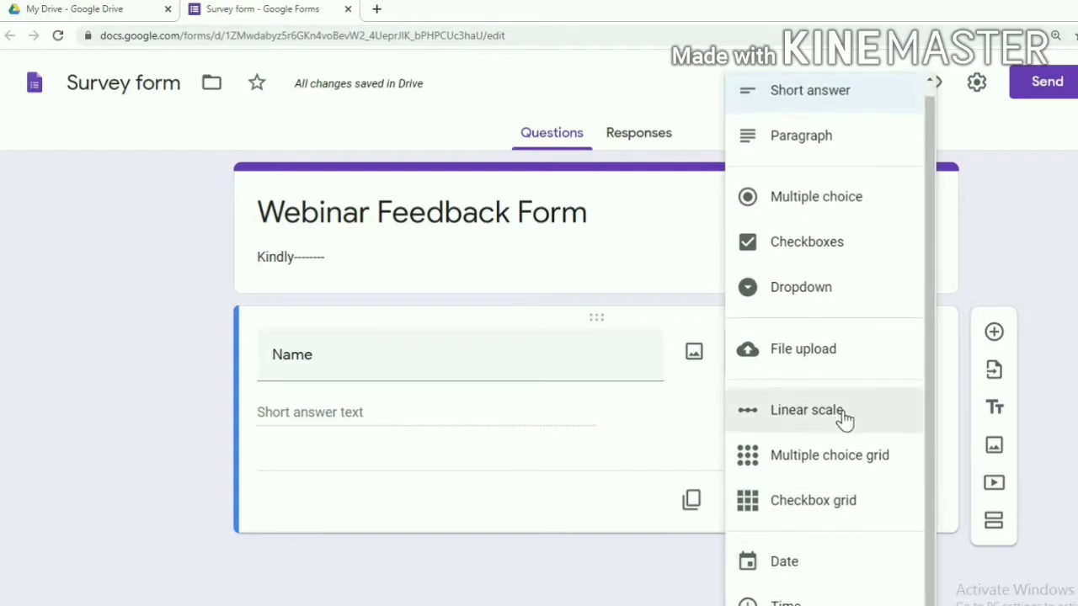
pyautogui.click(827, 92)
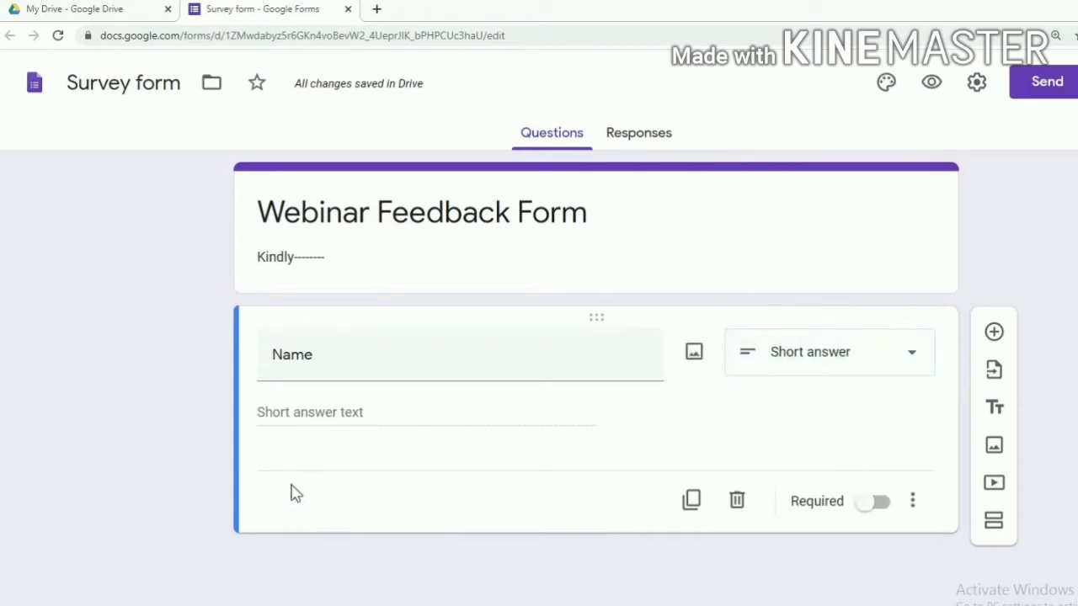
pyautogui.click(890, 510)
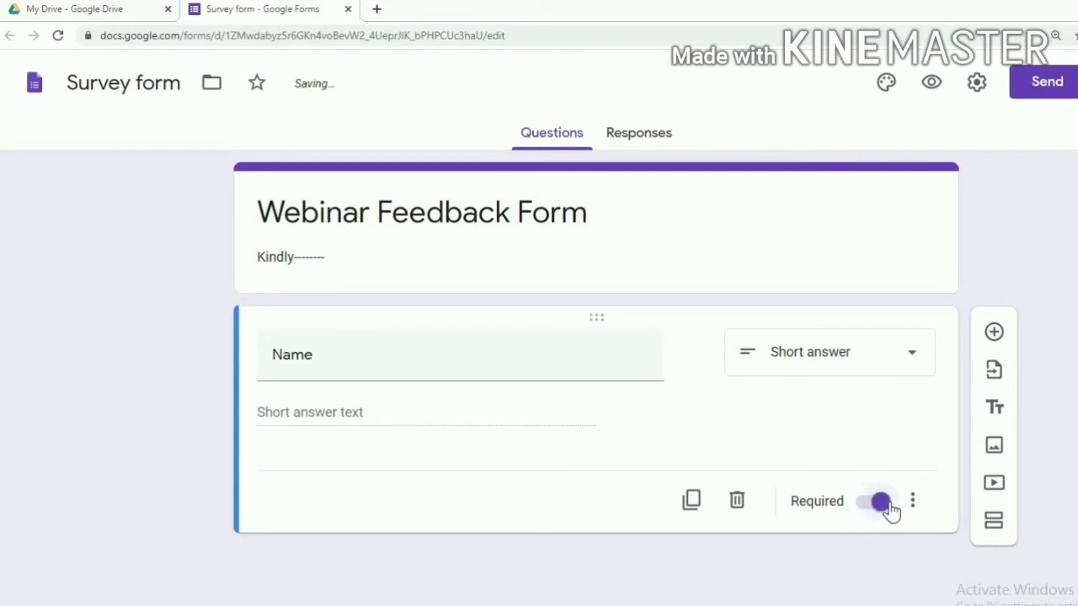
pyautogui.click(994, 334)
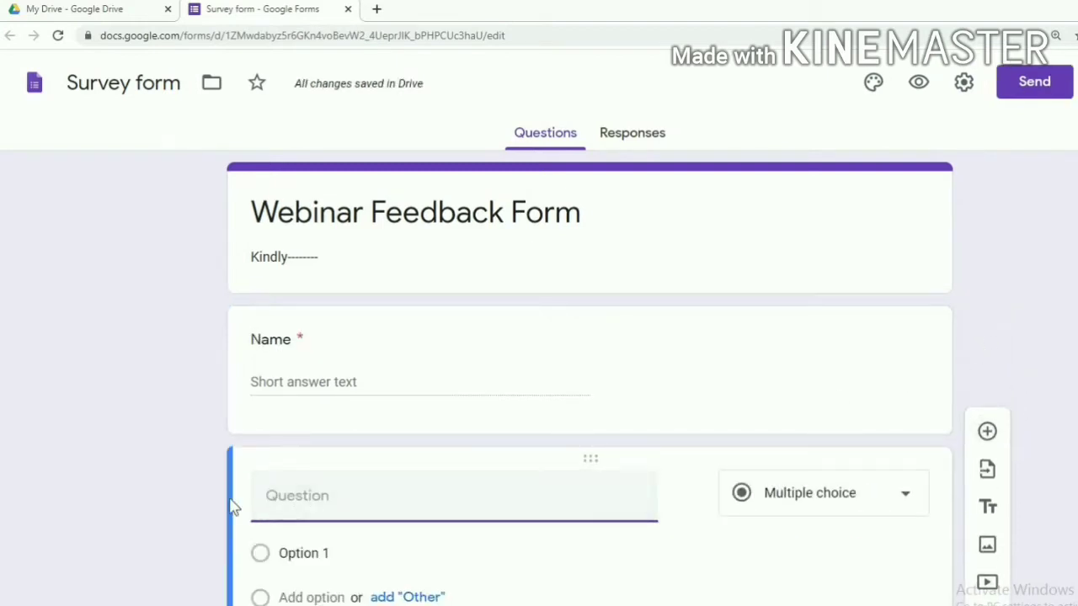
# Title the new question 'Address' as a required Paragraph question, then add another question
pyautogui.write('Address')
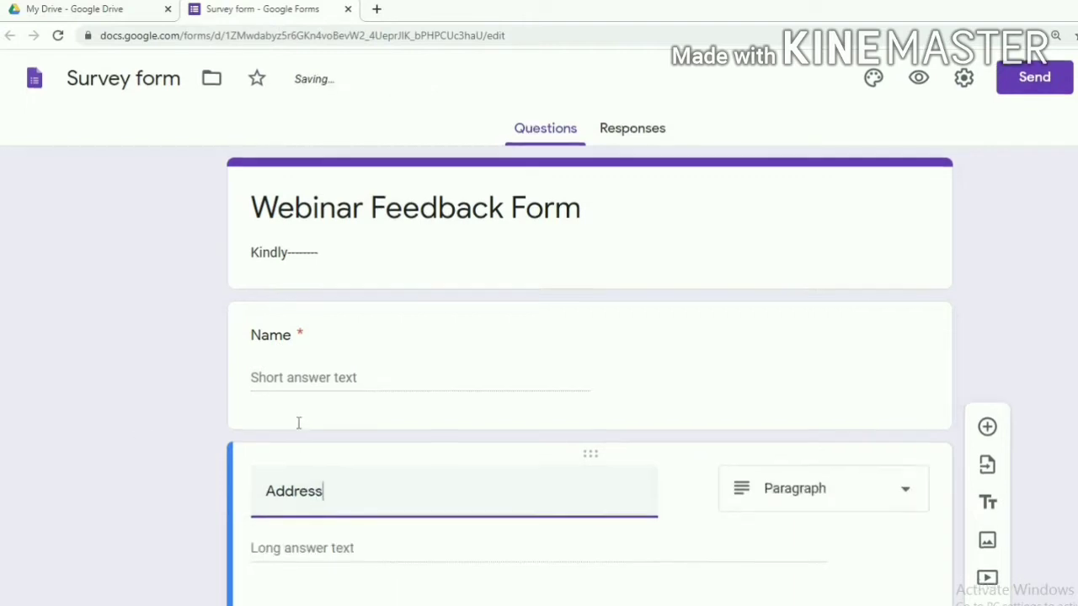
pyautogui.scroll(-1, 299, 423)
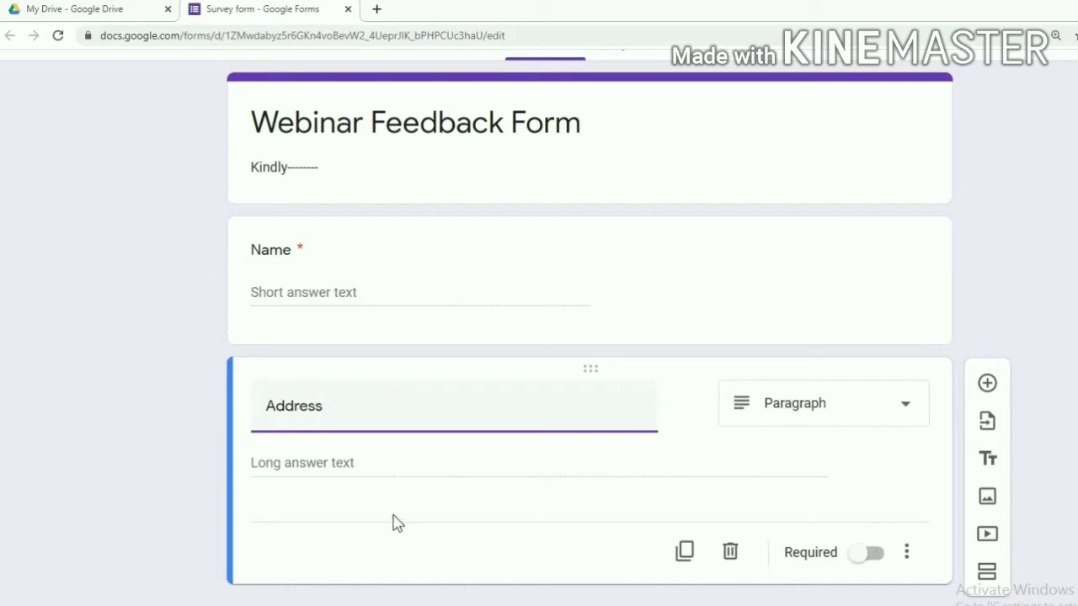
pyautogui.click(875, 557)
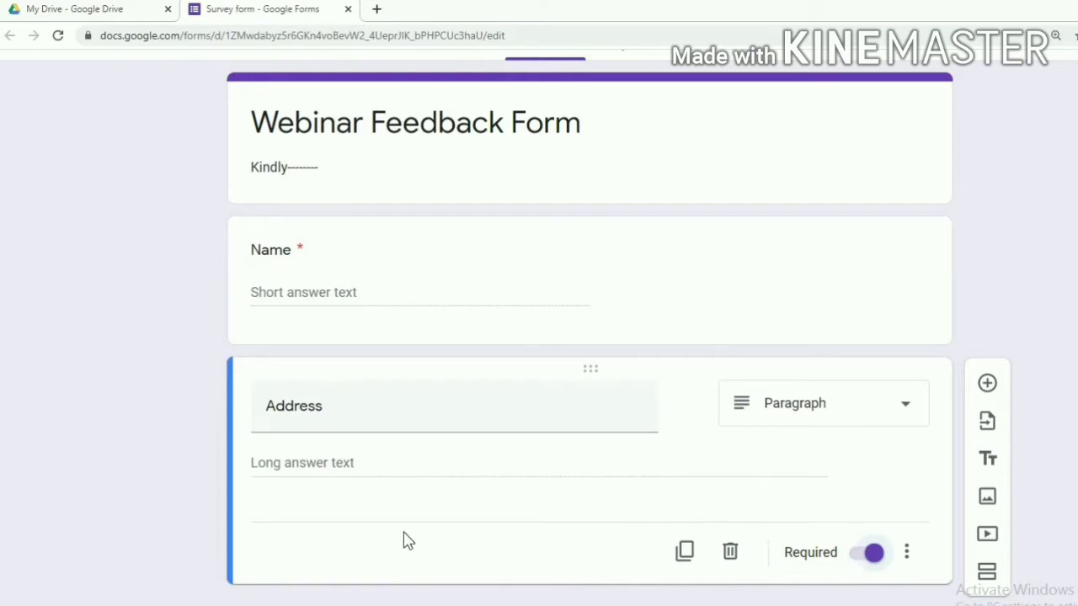
pyautogui.click(987, 386)
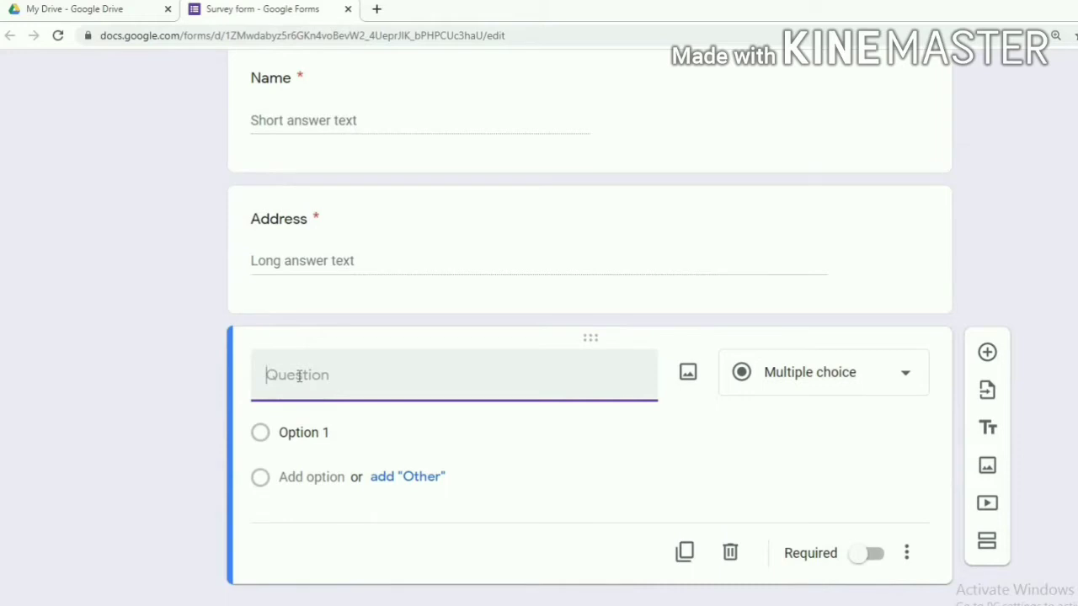
# Create a required Short answer question 'Email Id', then add another question below it
pyautogui.write('Email Id')
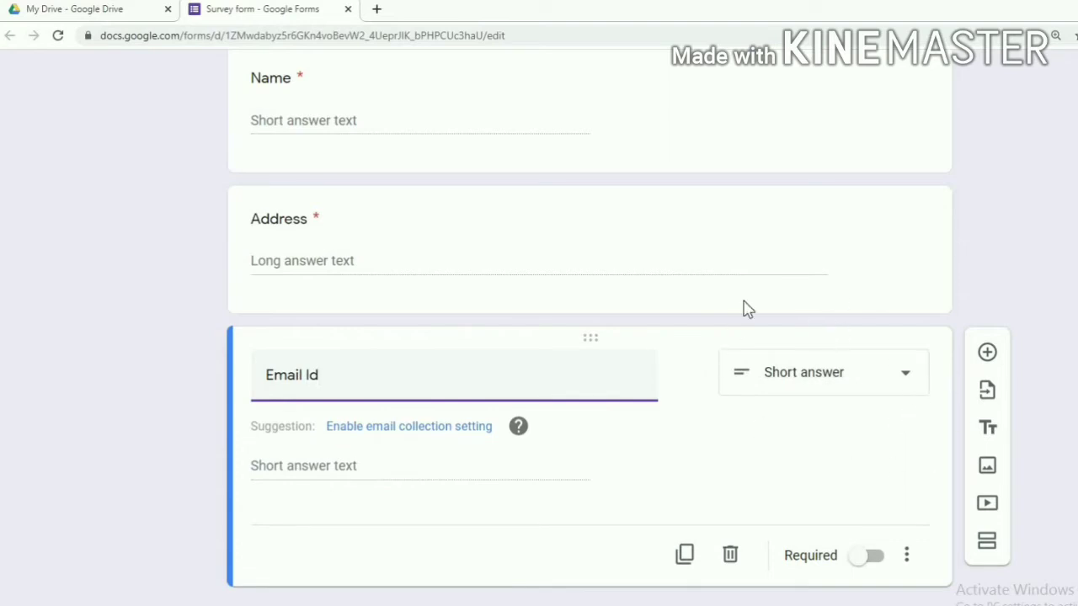
pyautogui.click(908, 382)
pyautogui.click(845, 118)
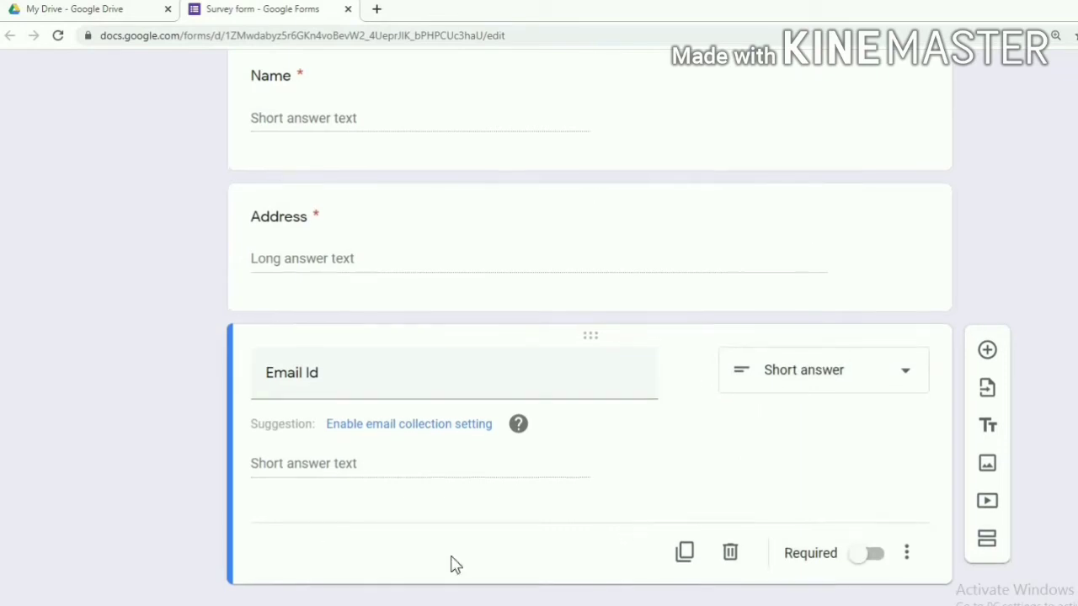
pyautogui.click(874, 554)
pyautogui.click(987, 349)
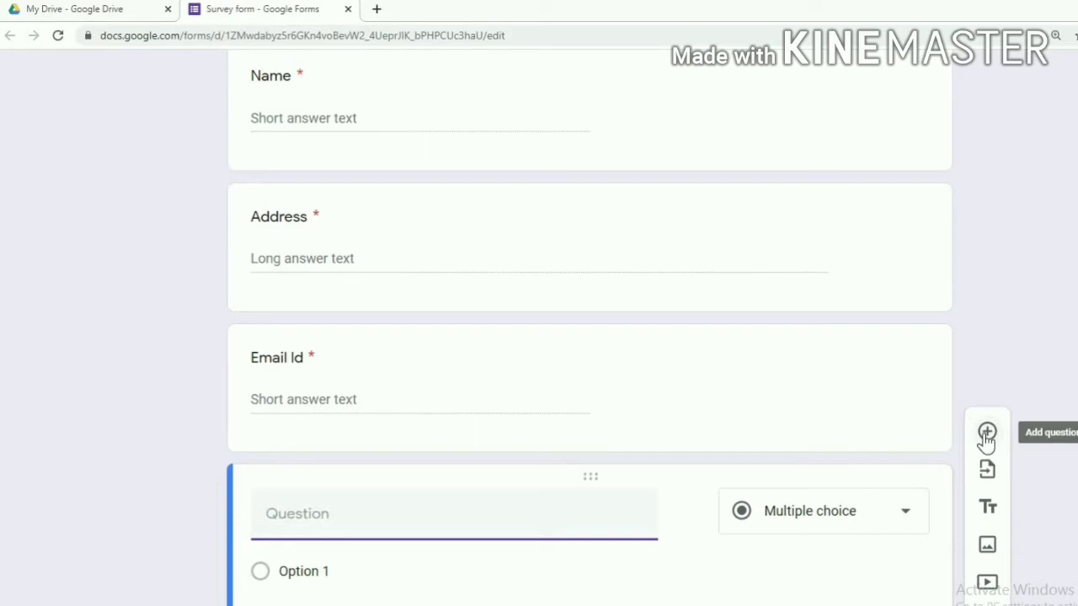
# Title the next question 'Mobile Number' with Number / Is number response validation
pyautogui.write('Mobile Number')
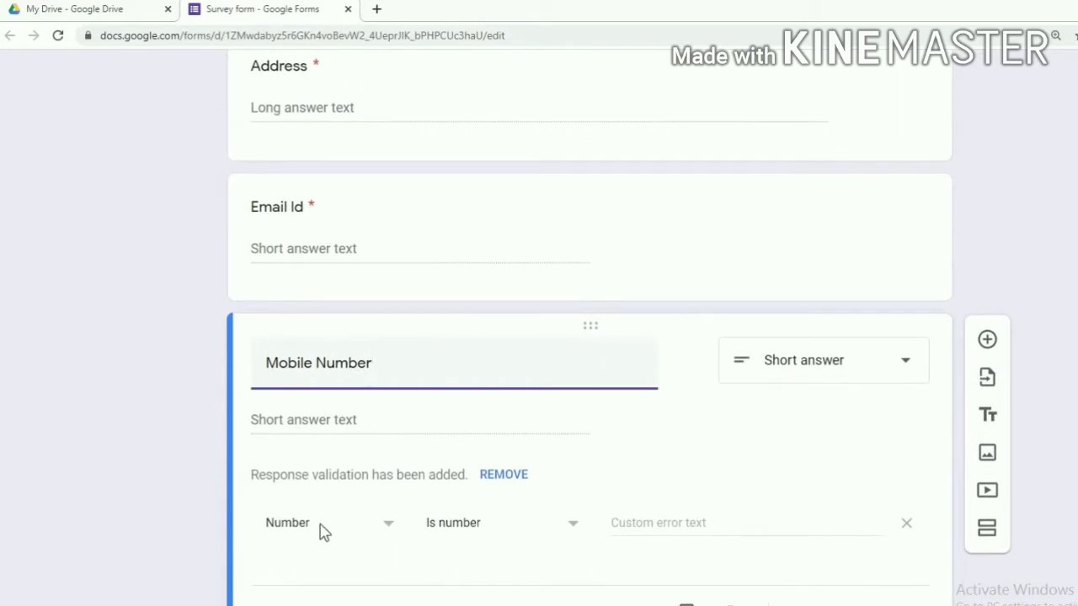
pyautogui.scroll(-1, 320, 505)
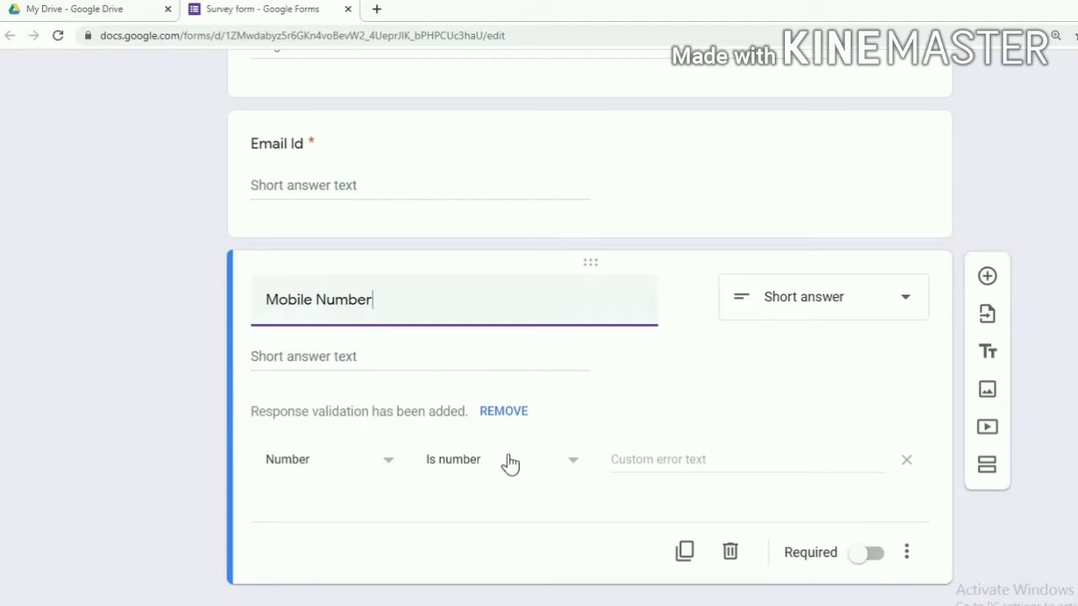
pyautogui.scroll(6, 515, 429)
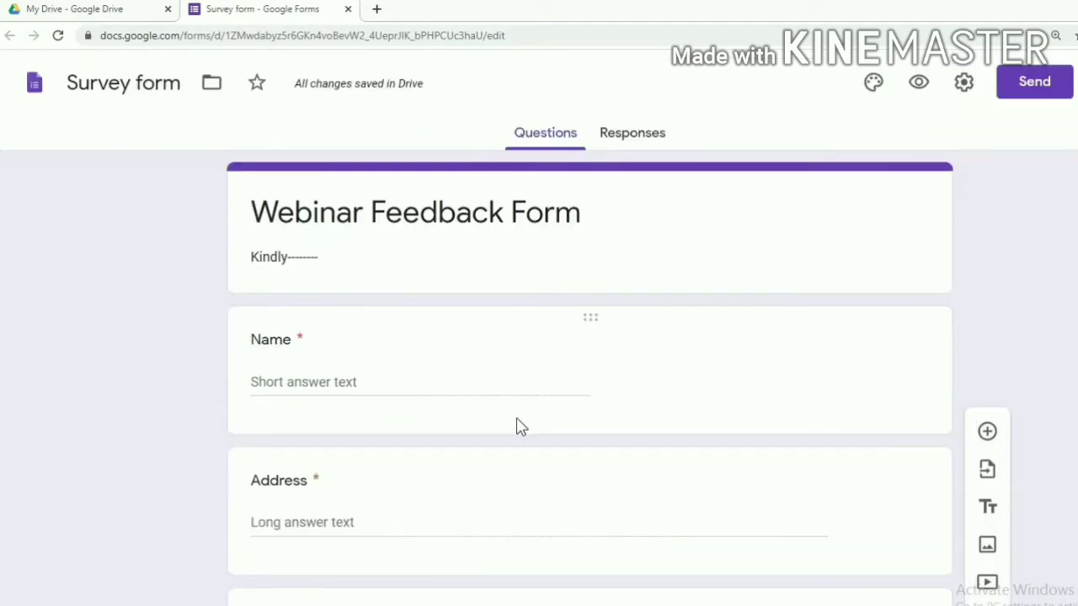
pyautogui.scroll(-1, 517, 428)
pyautogui.scroll(-4, 842, 469)
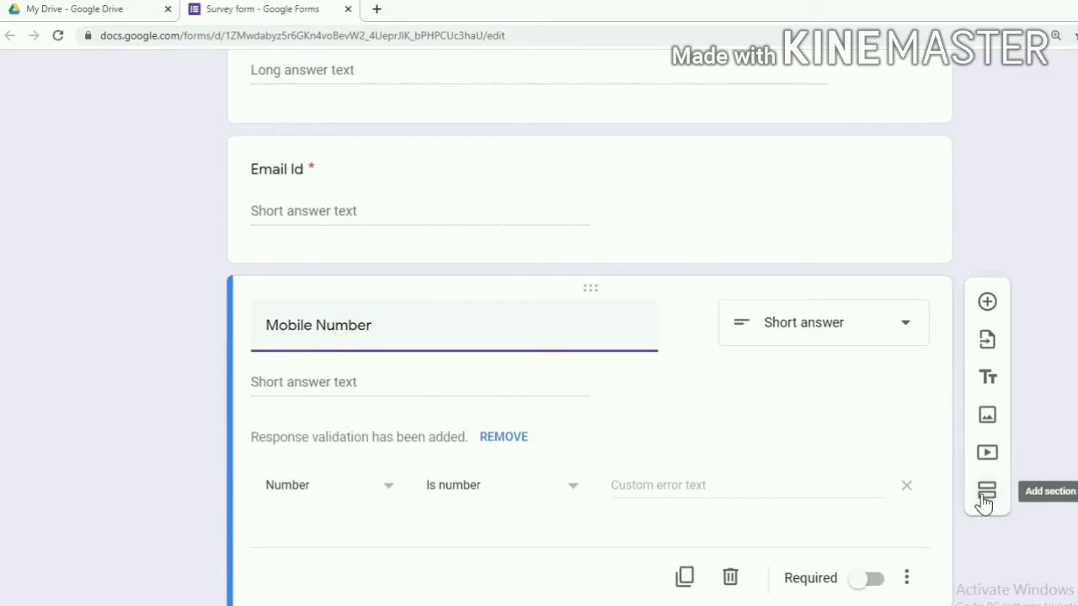
# Add a new section titled 'Survey' and add a blank question inside it
pyautogui.click(984, 497)
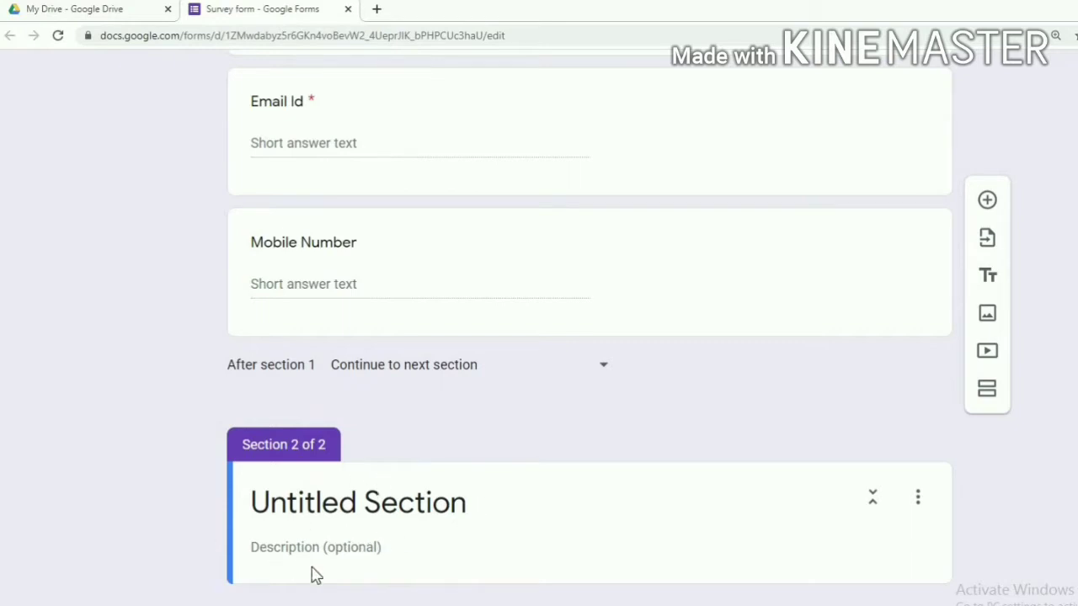
pyautogui.click(467, 505)
pyautogui.write('Survey')
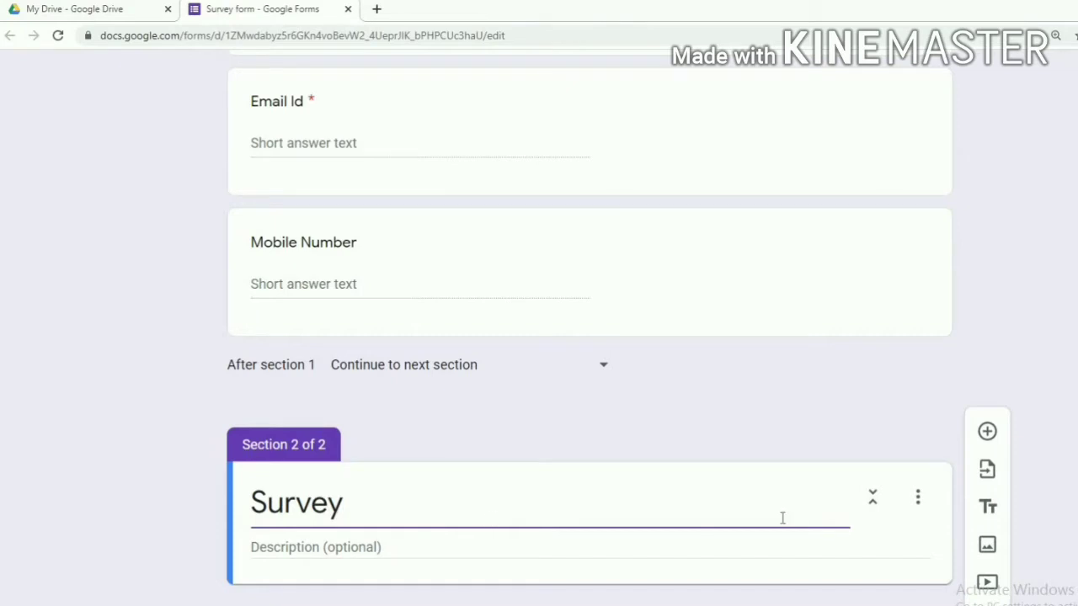
pyautogui.click(988, 433)
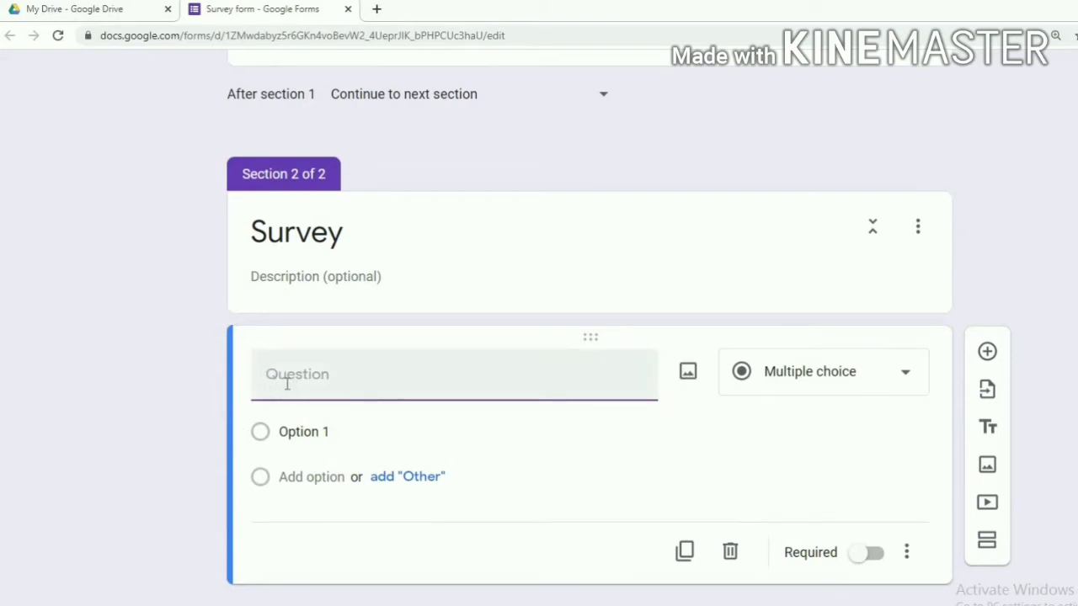
# Write the multiple-choice question 'THe webinar was arranged' with Option 1–4, then add another question
pyautogui.write('THe webinar was arranged')
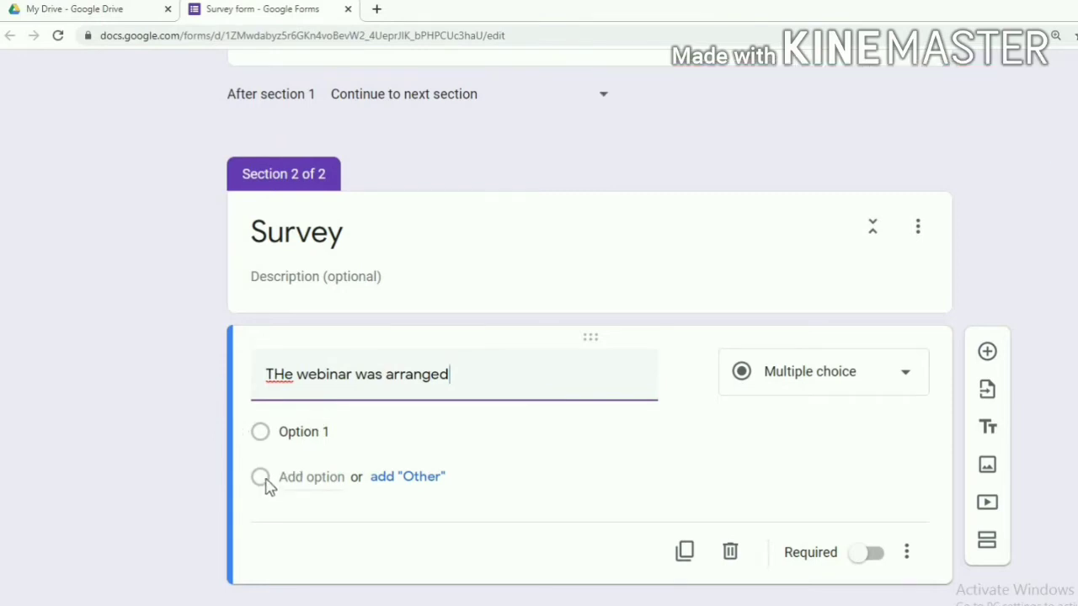
pyautogui.click(291, 477)
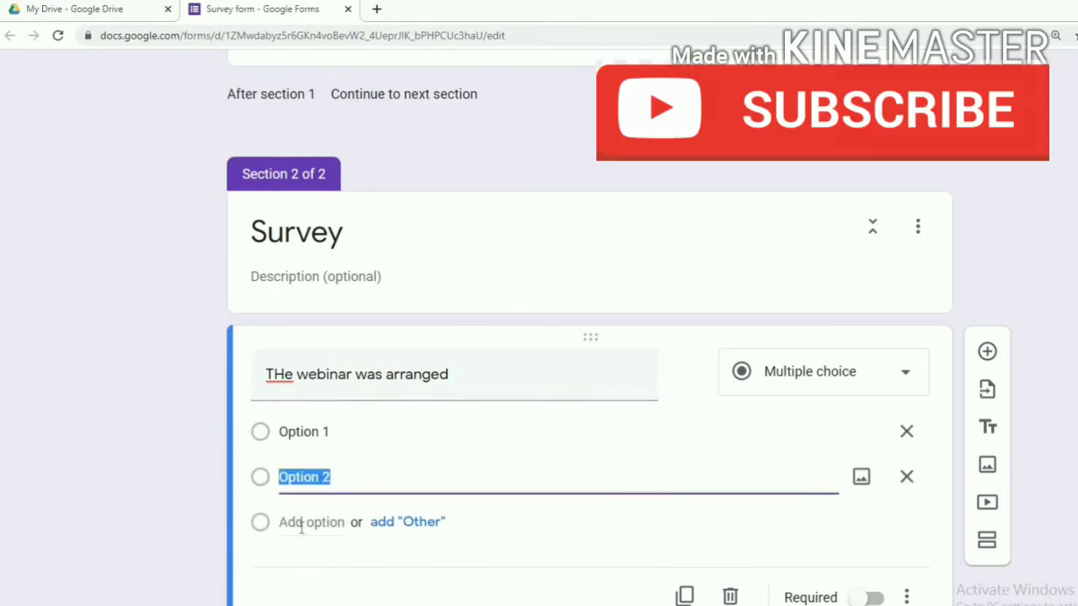
pyautogui.press('Return')
pyautogui.press('Return')
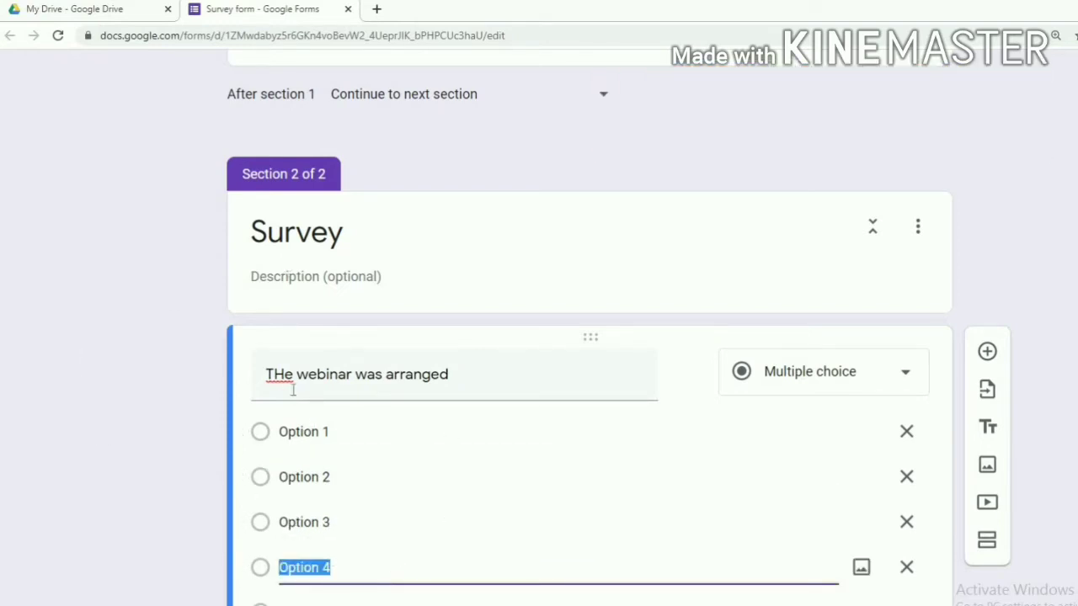
pyautogui.click(347, 434)
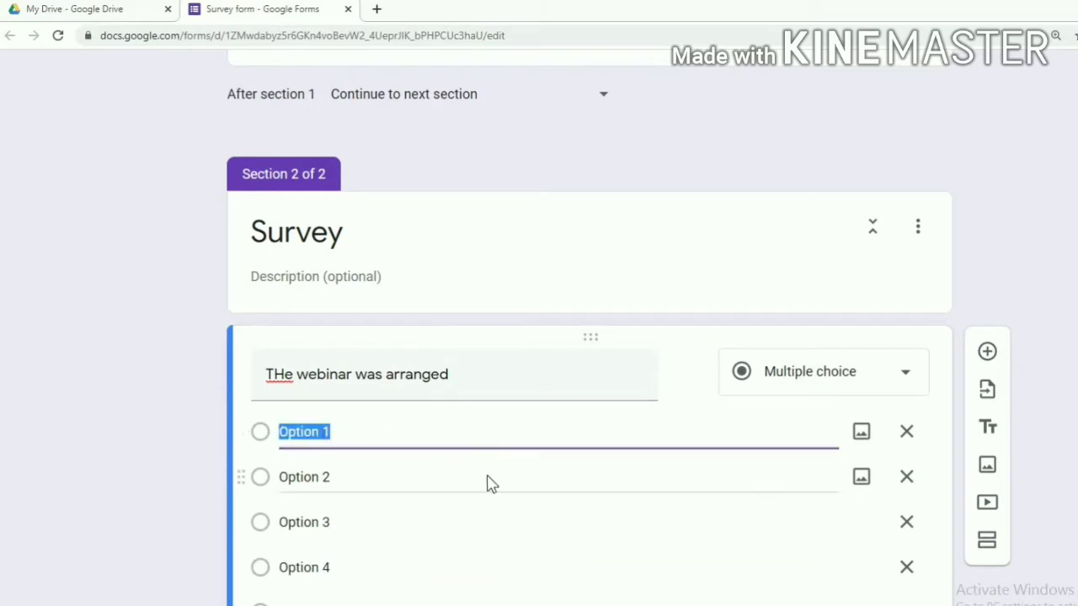
pyautogui.scroll(-2, 589, 480)
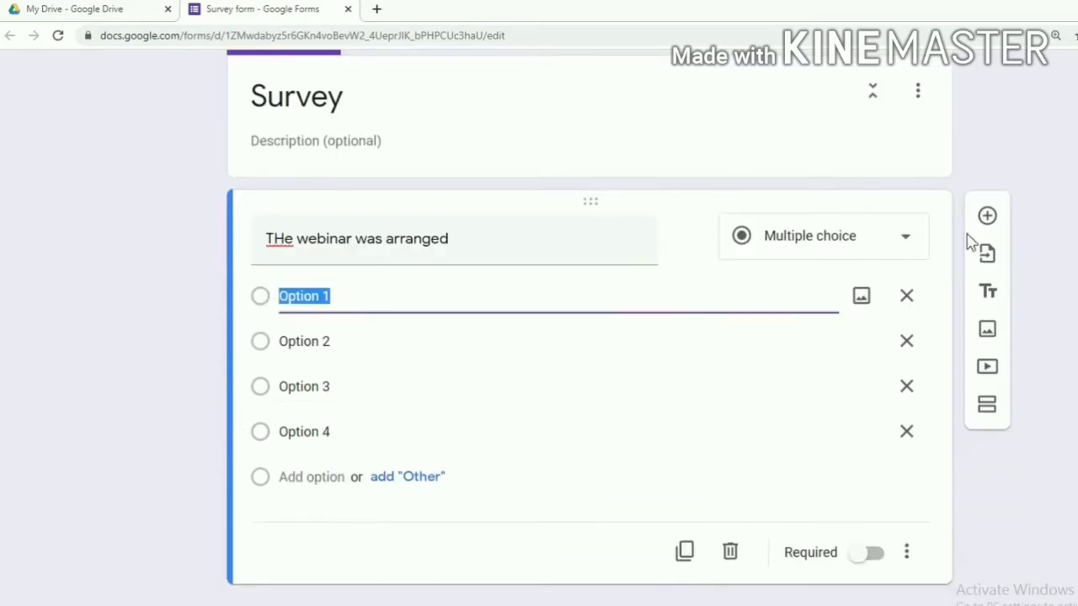
pyautogui.click(986, 217)
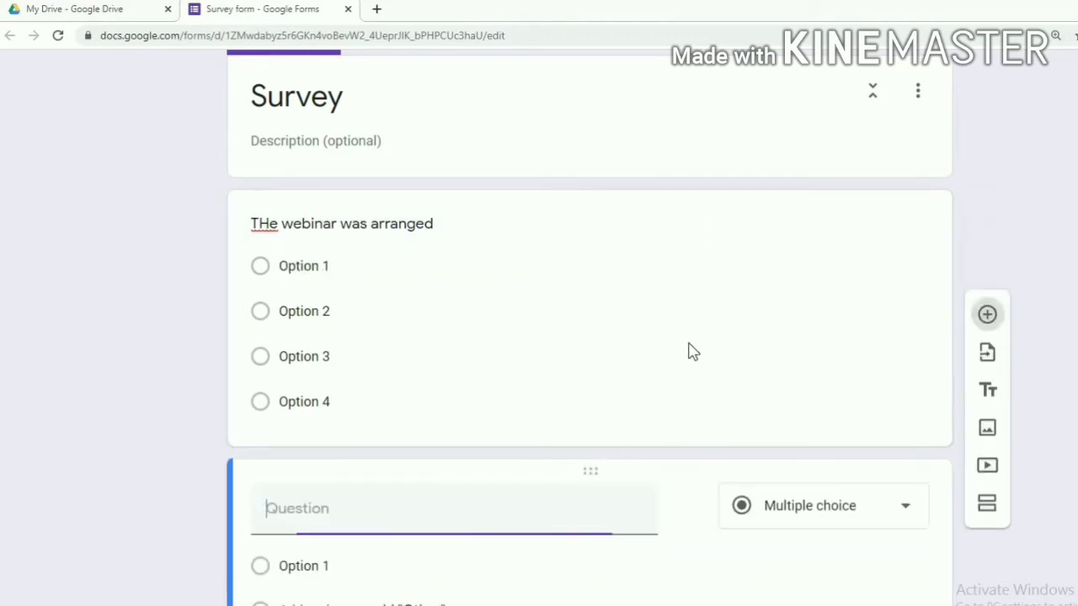
# Switch the blank question to Checkboxes with choices Option 1–4, then add another question
pyautogui.scroll(-2, 613, 367)
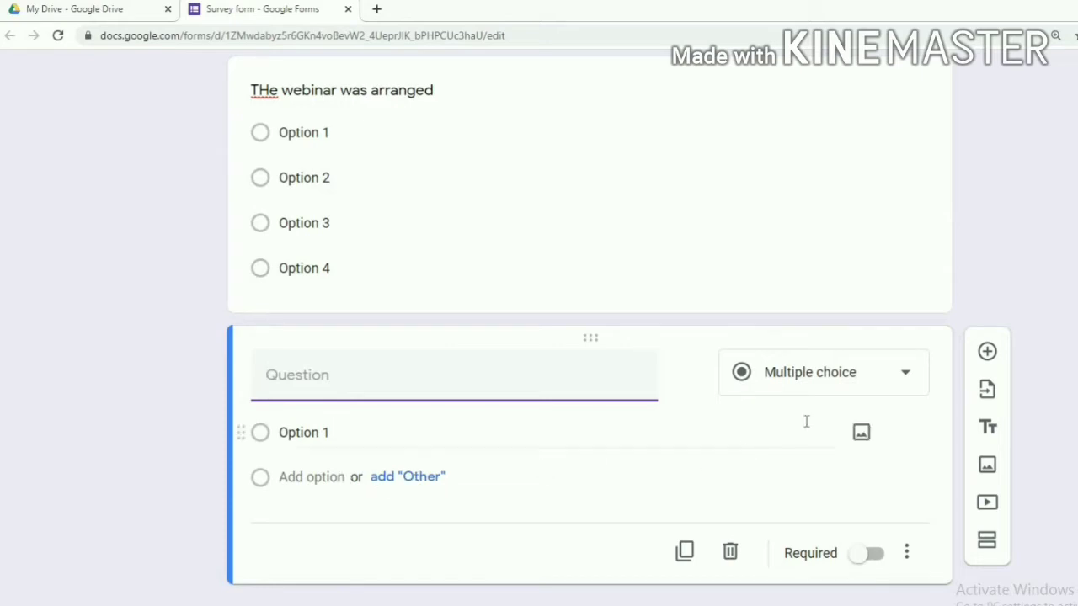
pyautogui.click(898, 381)
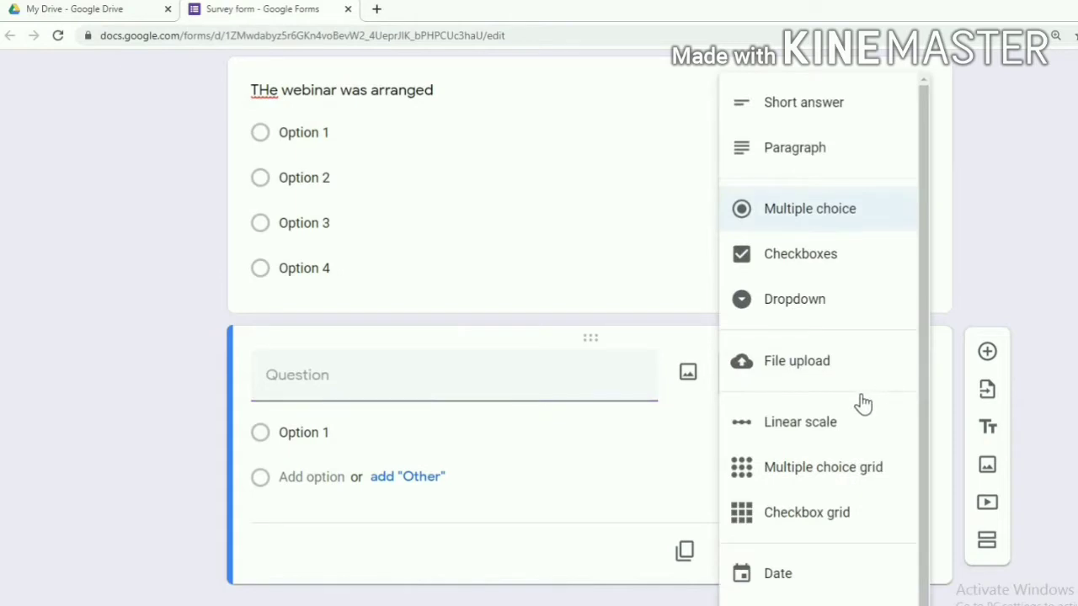
pyautogui.click(818, 268)
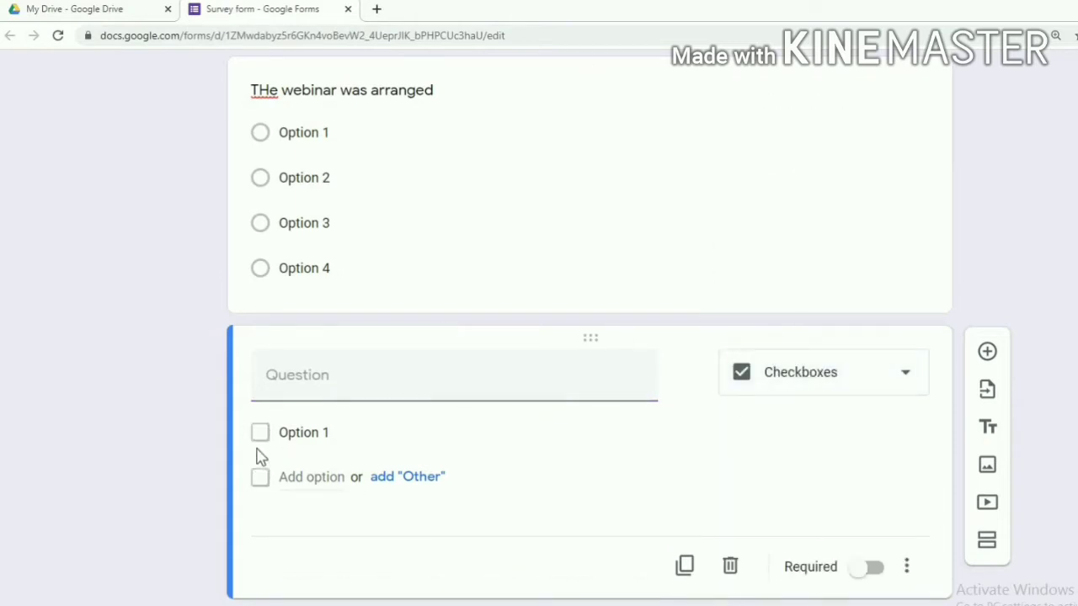
pyautogui.click(307, 497)
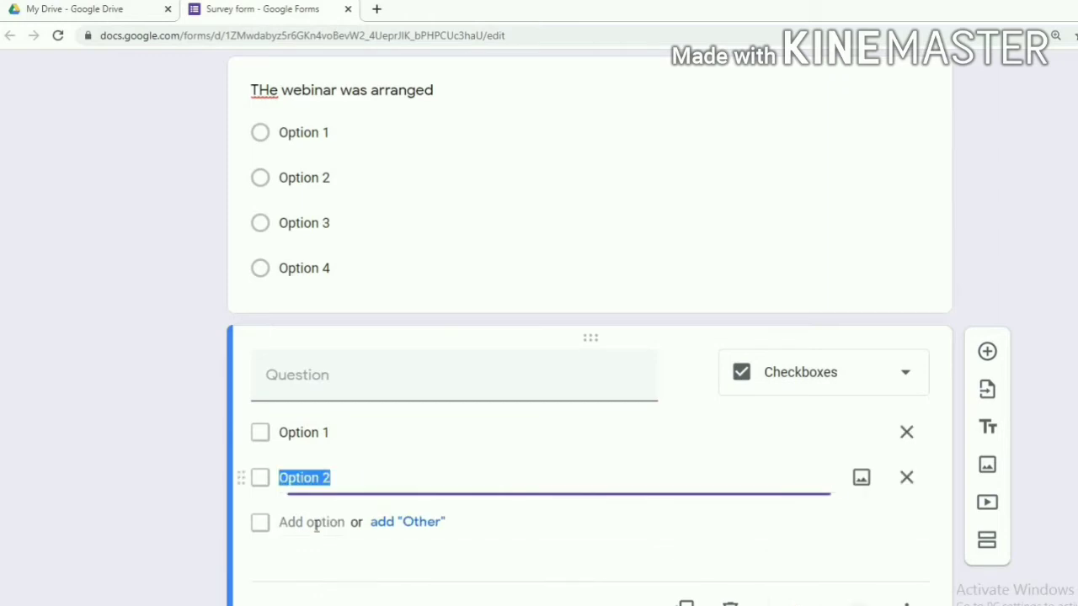
pyautogui.click(318, 537)
pyautogui.click(316, 569)
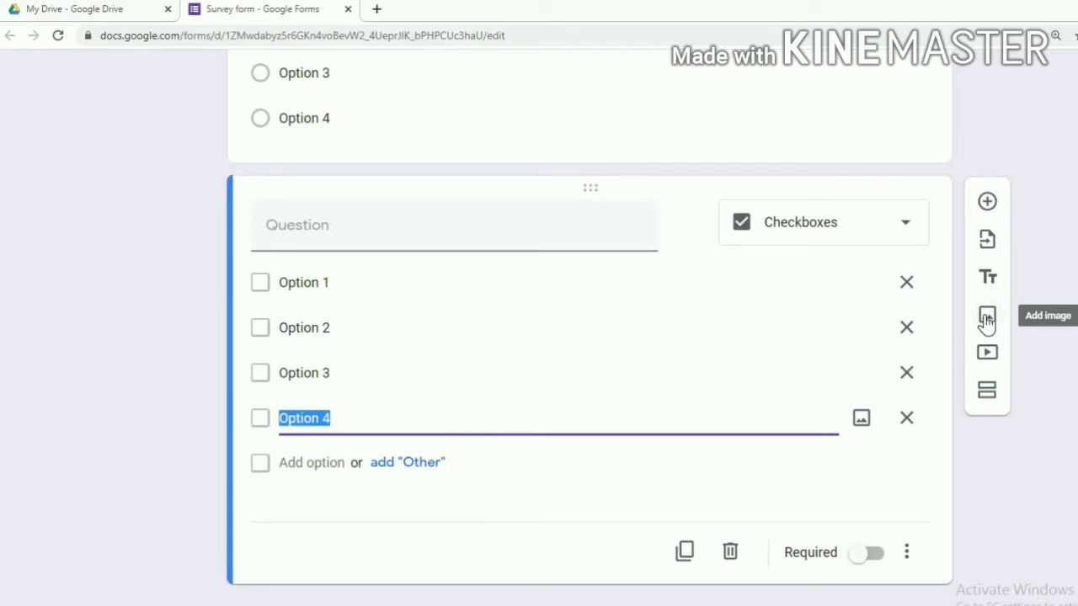
pyautogui.click(988, 212)
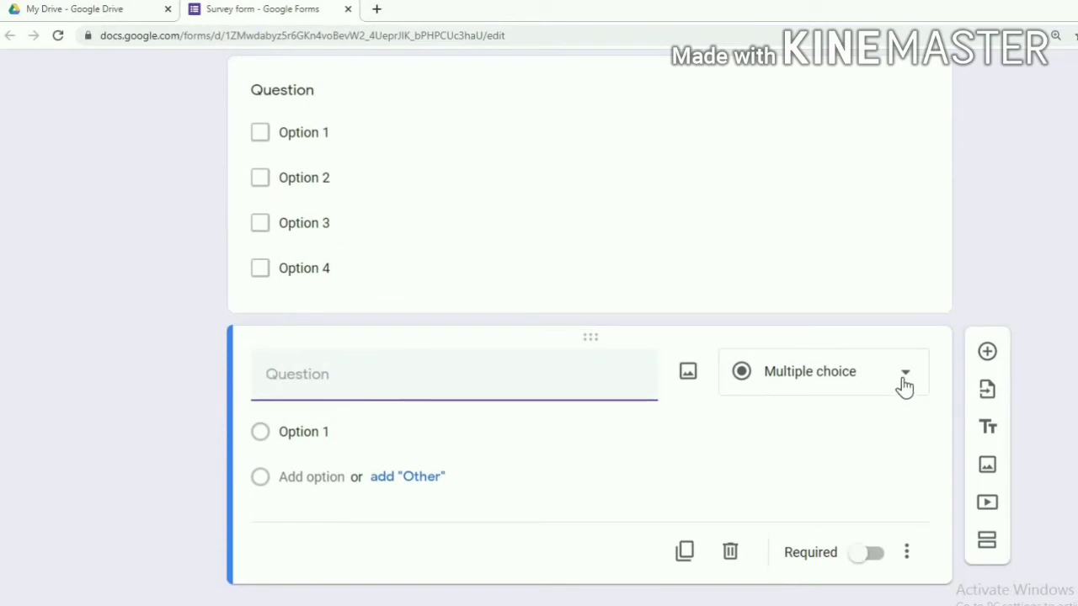
# Change the new question to a Dropdown with four choices, Option 1–4
pyautogui.click(904, 386)
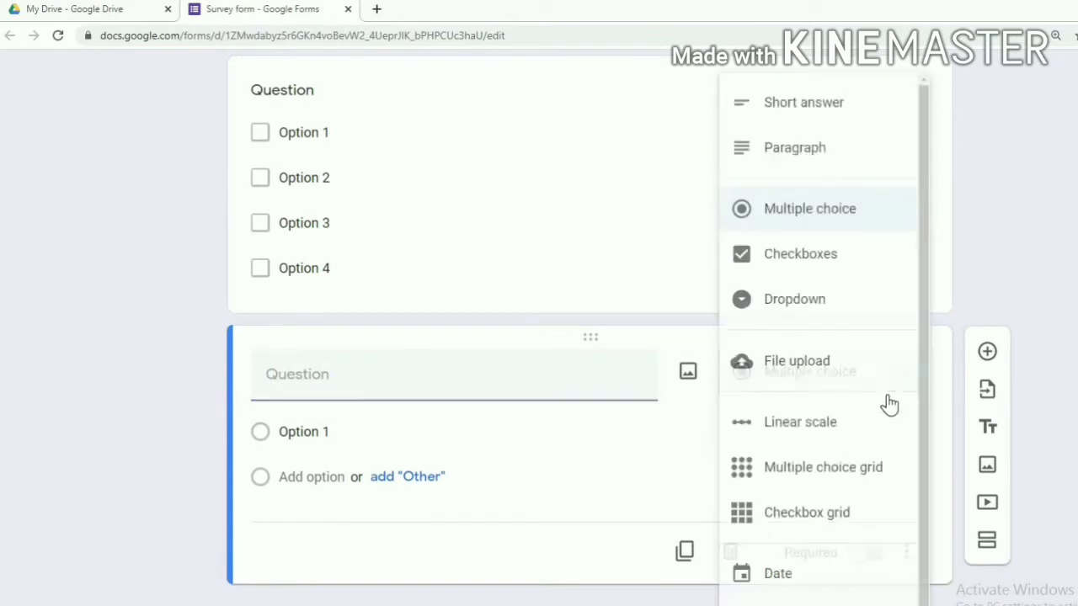
pyautogui.click(812, 311)
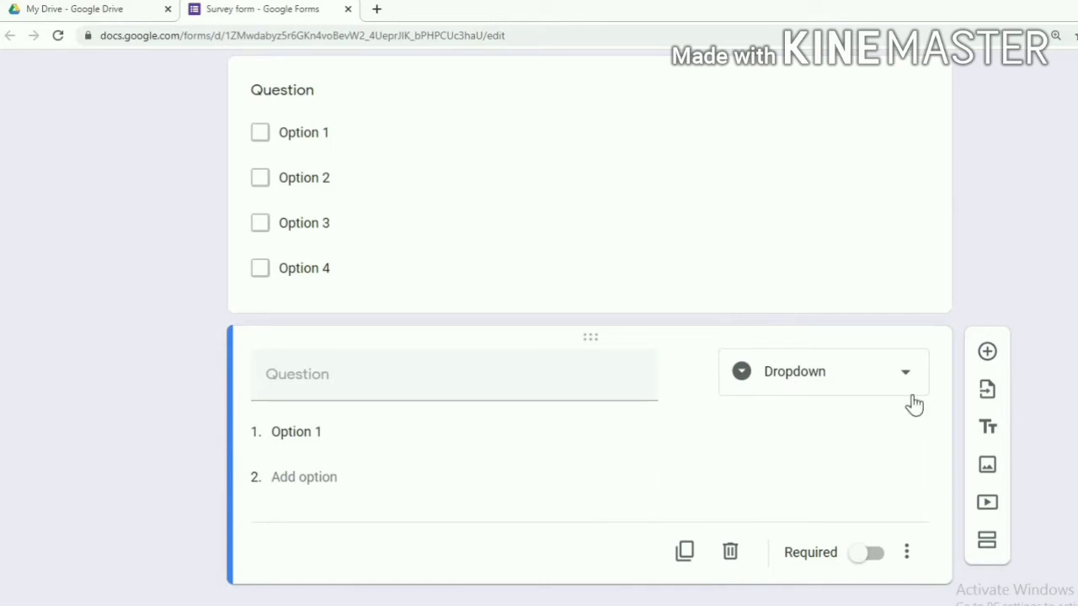
pyautogui.click(303, 478)
pyautogui.click(308, 522)
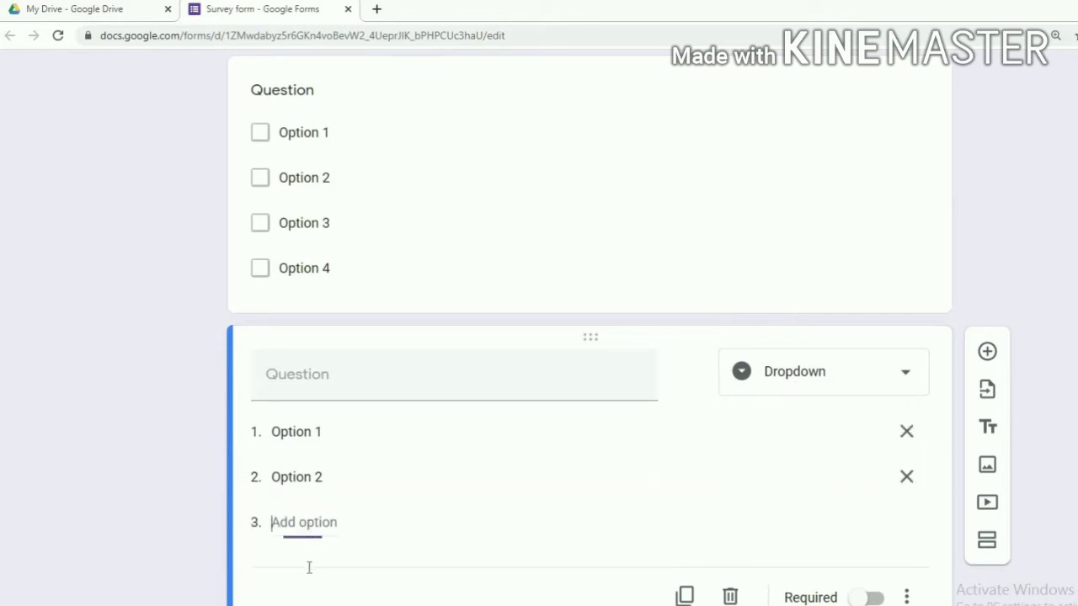
pyautogui.click(308, 568)
# Title the dropdown question 'Thae arrangement was', edit its first two choices, then add another question
pyautogui.click(305, 377)
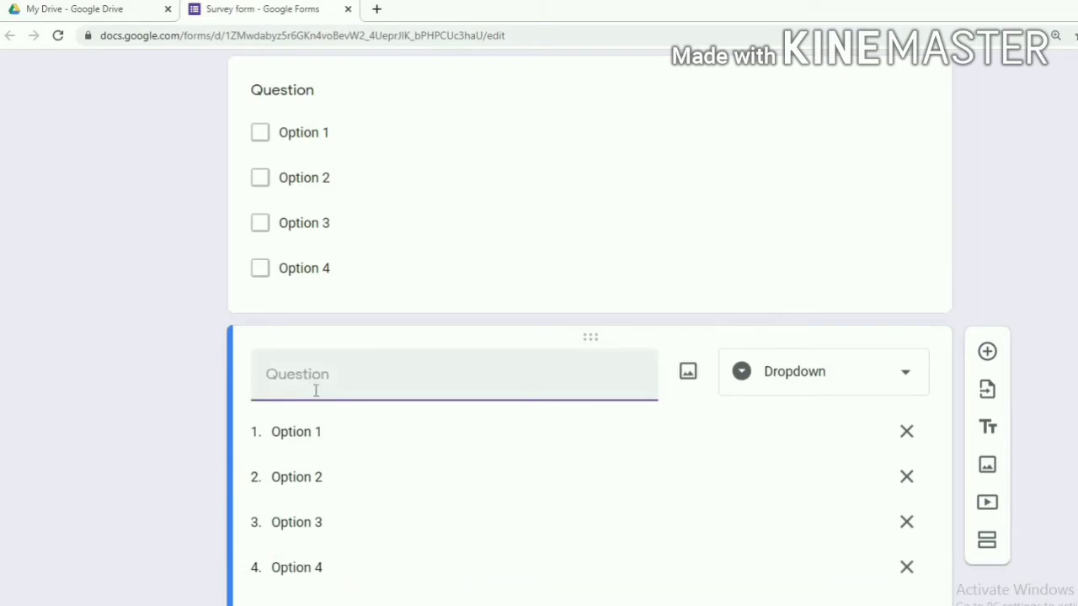
pyautogui.write('Thae arrangement was')
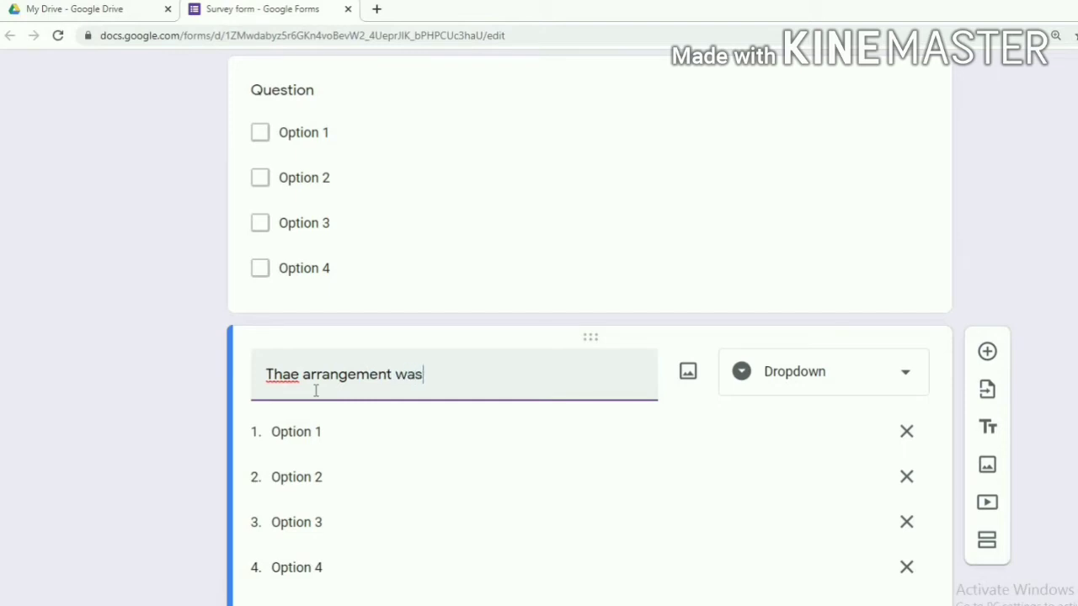
pyautogui.click(299, 431)
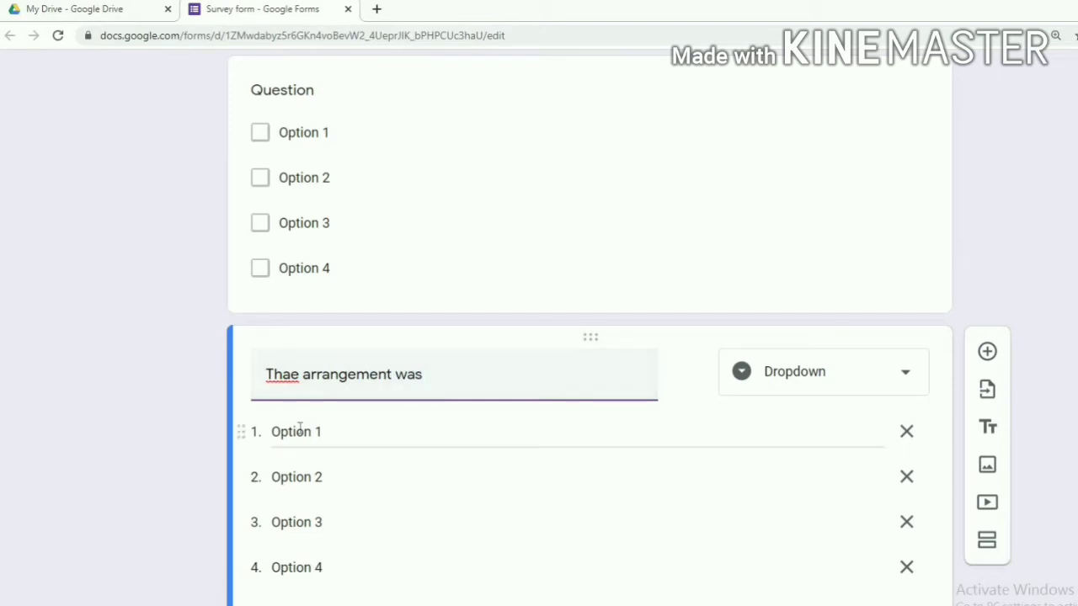
pyautogui.click(302, 481)
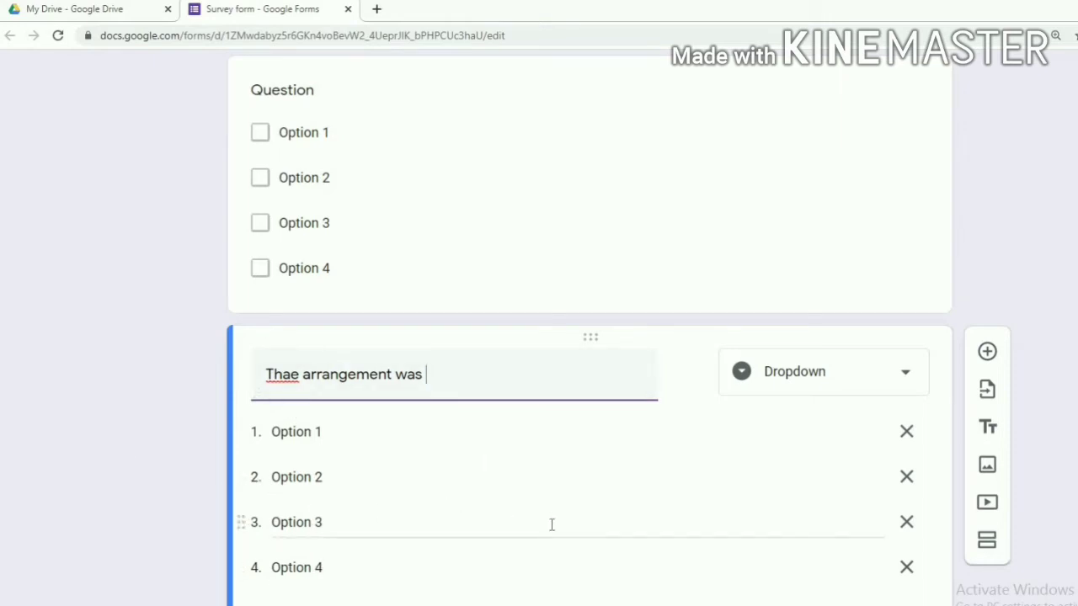
pyautogui.scroll(-2, 564, 525)
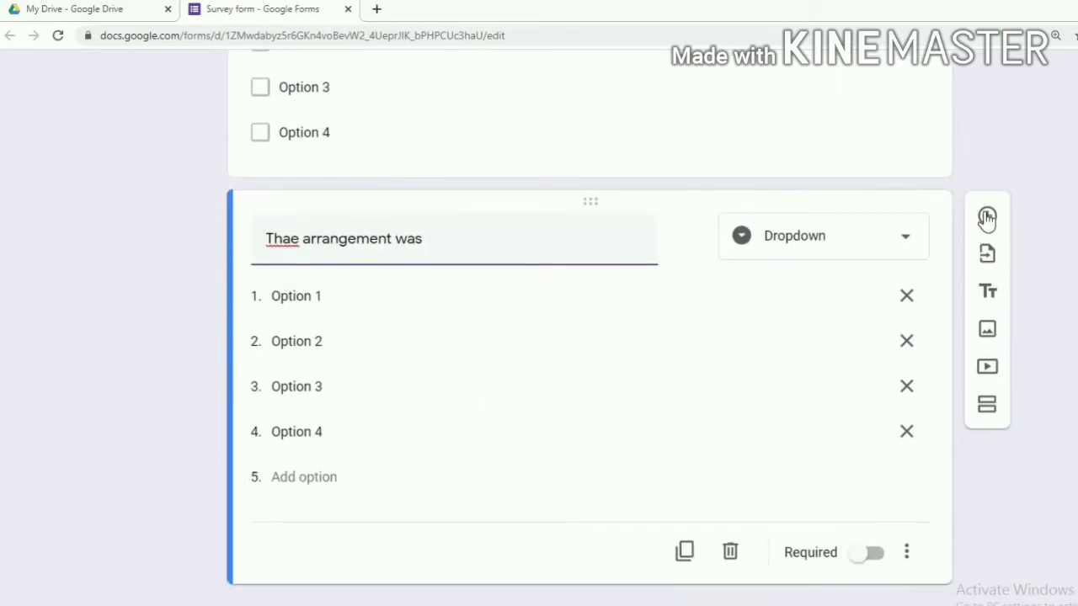
pyautogui.click(987, 217)
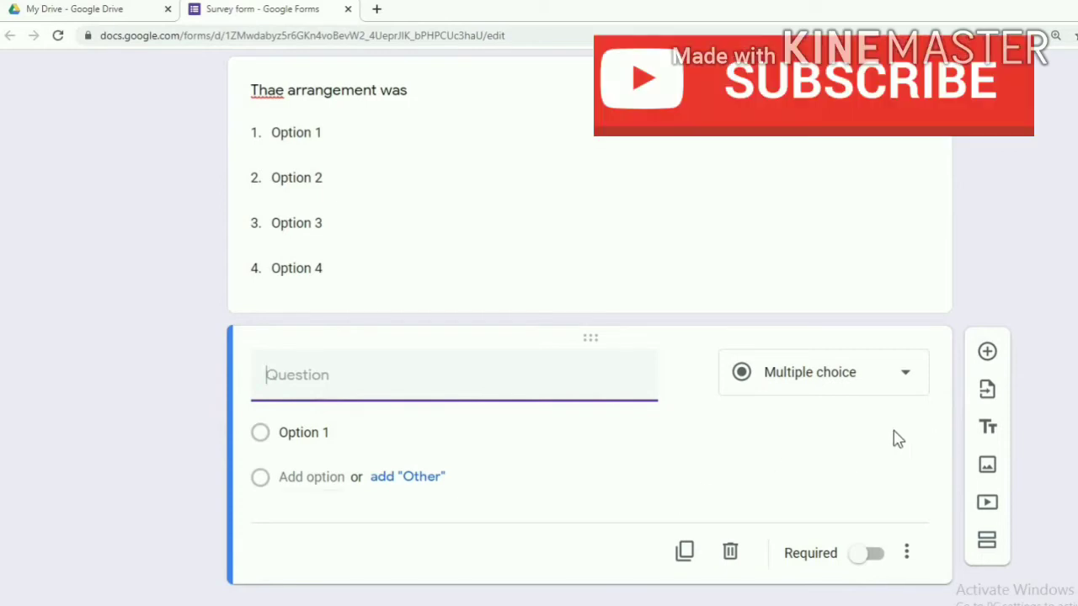
# Turn the new question into a linear scale running from 1 to 4
pyautogui.click(905, 375)
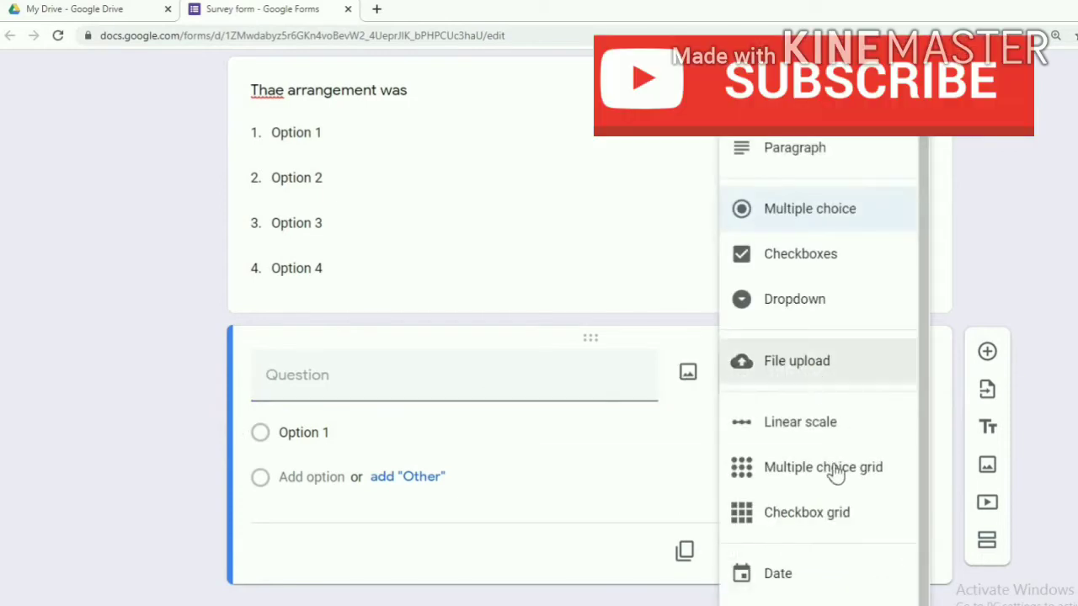
pyautogui.click(804, 427)
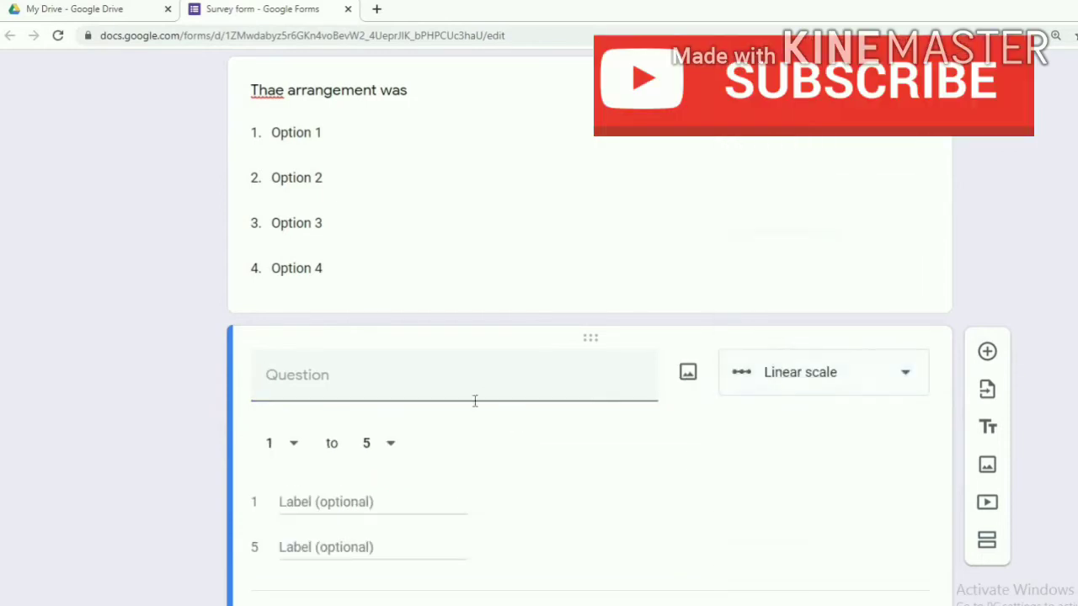
pyautogui.scroll(-1, 450, 426)
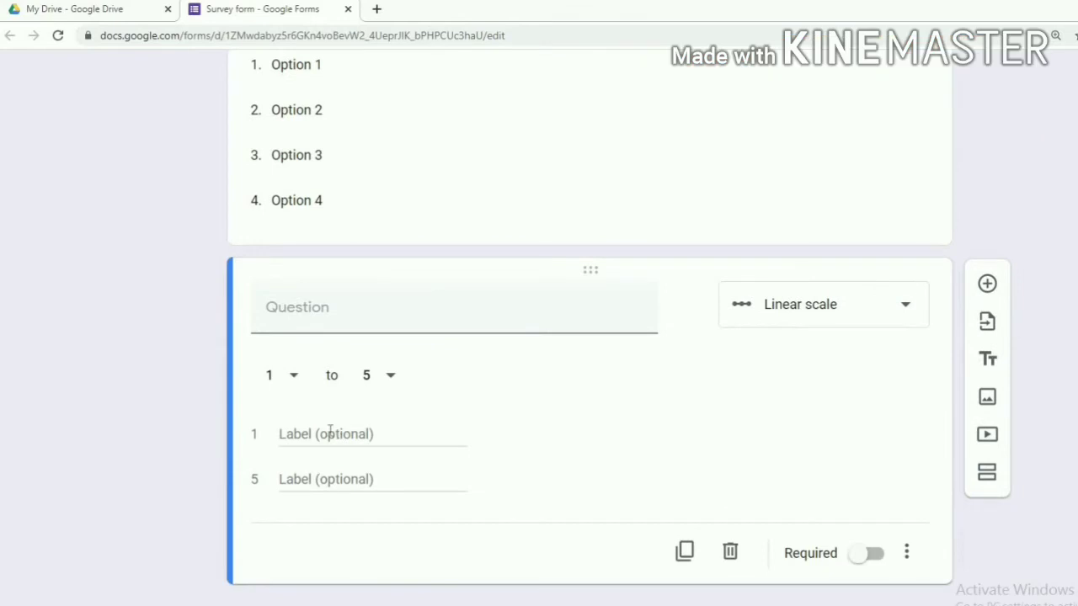
pyautogui.click(391, 377)
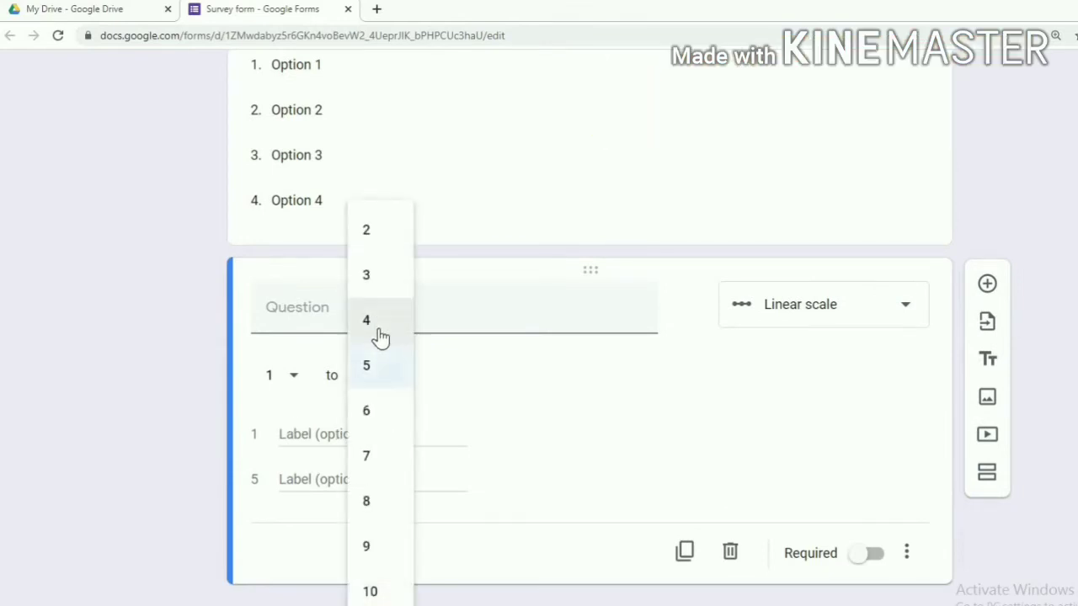
pyautogui.click(378, 333)
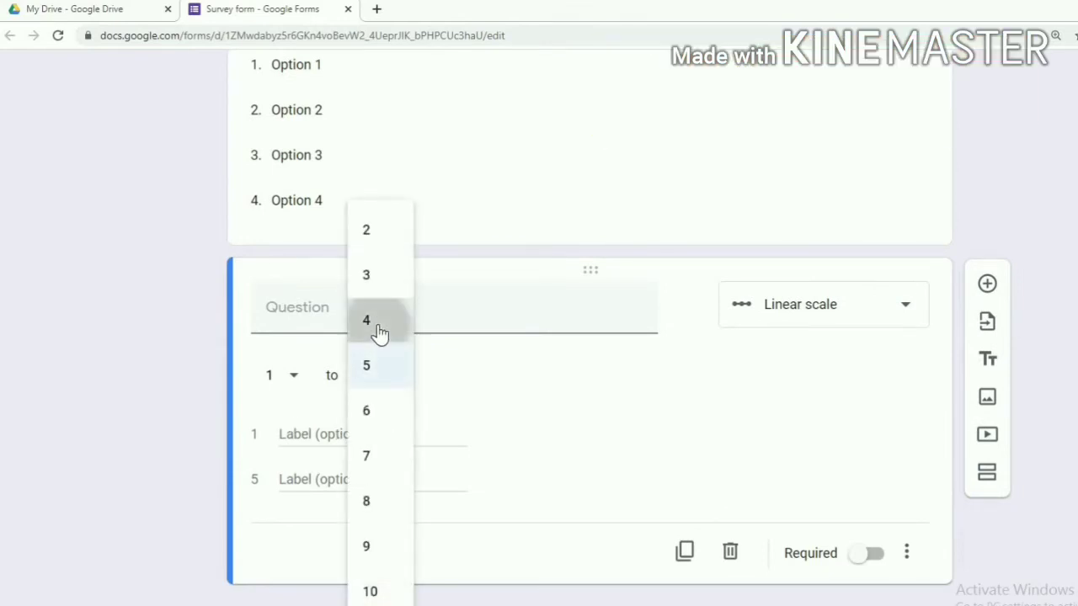
# Label the scale's 1 end 'Very poor' and its 4 end 'Excellent'
pyautogui.click(284, 436)
pyautogui.write('V')
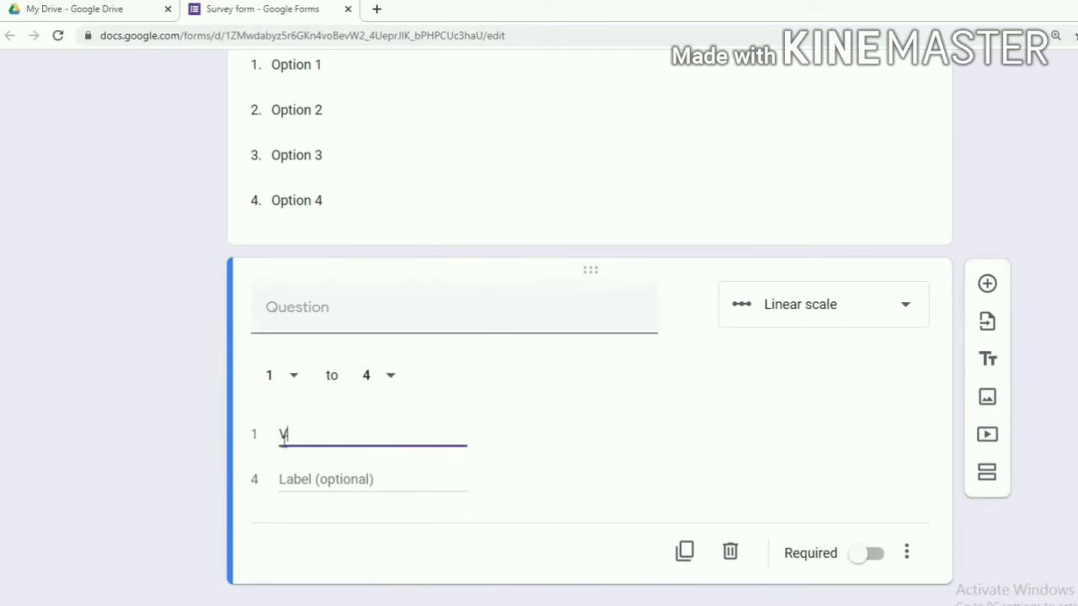
pyautogui.write('ery poor')
pyautogui.click(280, 479)
pyautogui.write('Excellent')
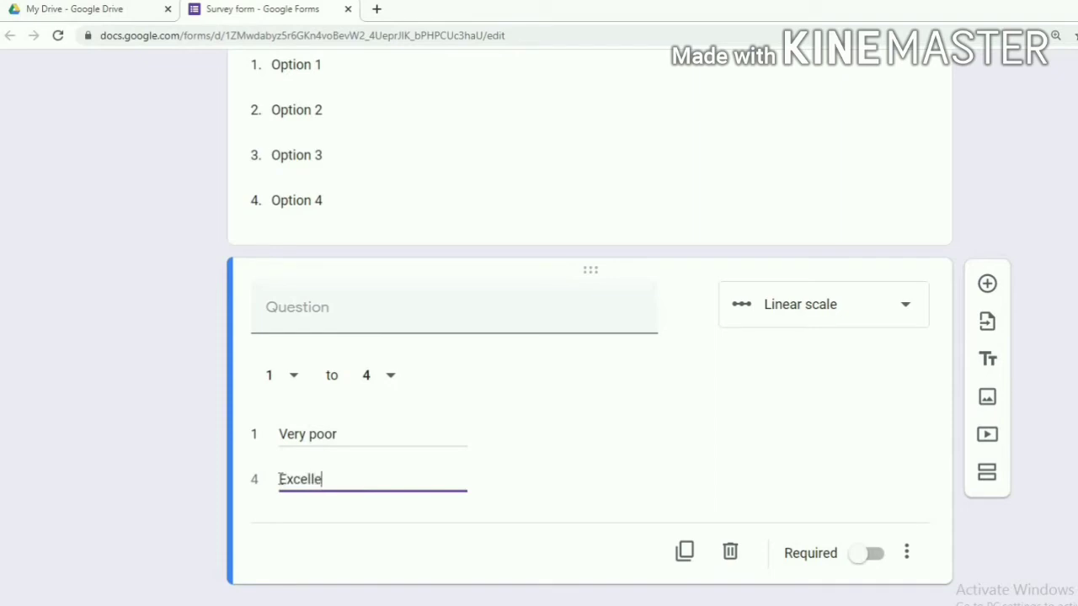
pyautogui.click(545, 411)
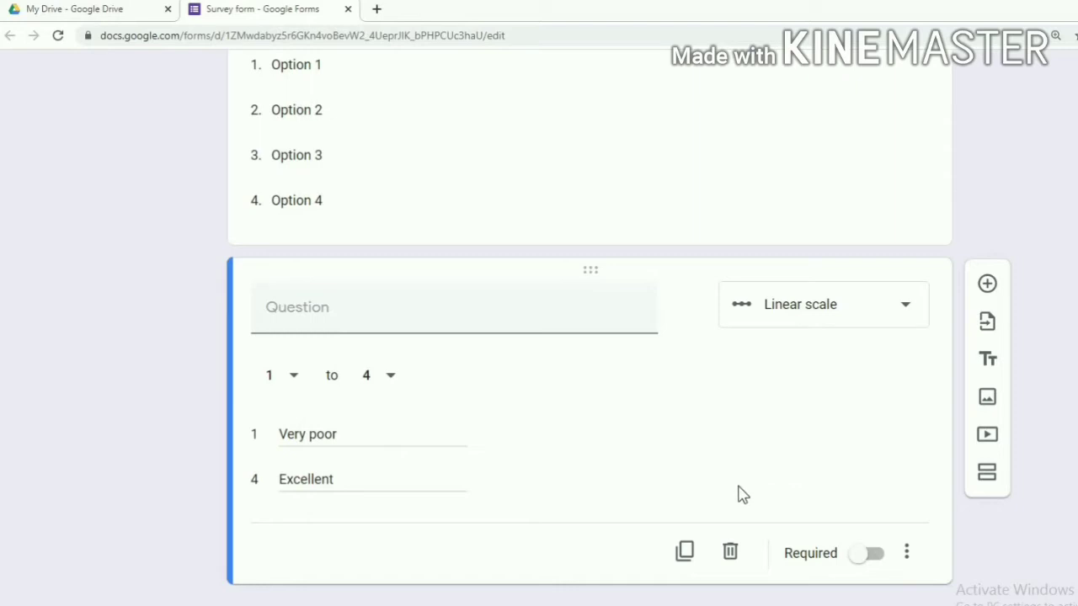
# Add a Date question titled 'Date of Registration' below the rating scale
pyautogui.click(987, 286)
pyautogui.click(820, 494)
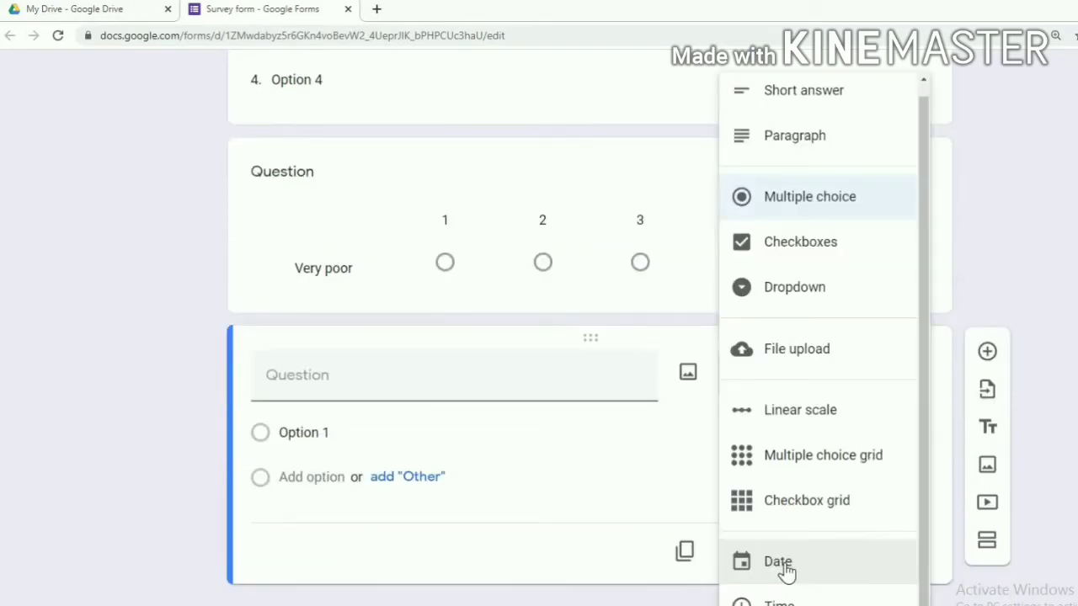
pyautogui.click(785, 562)
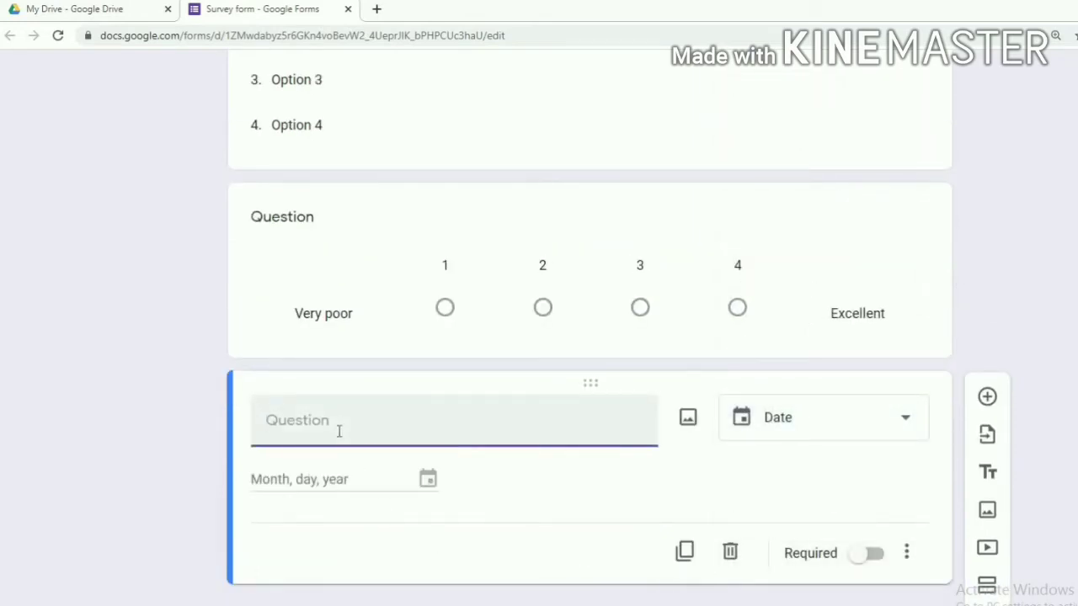
pyautogui.write('Date of Registration')
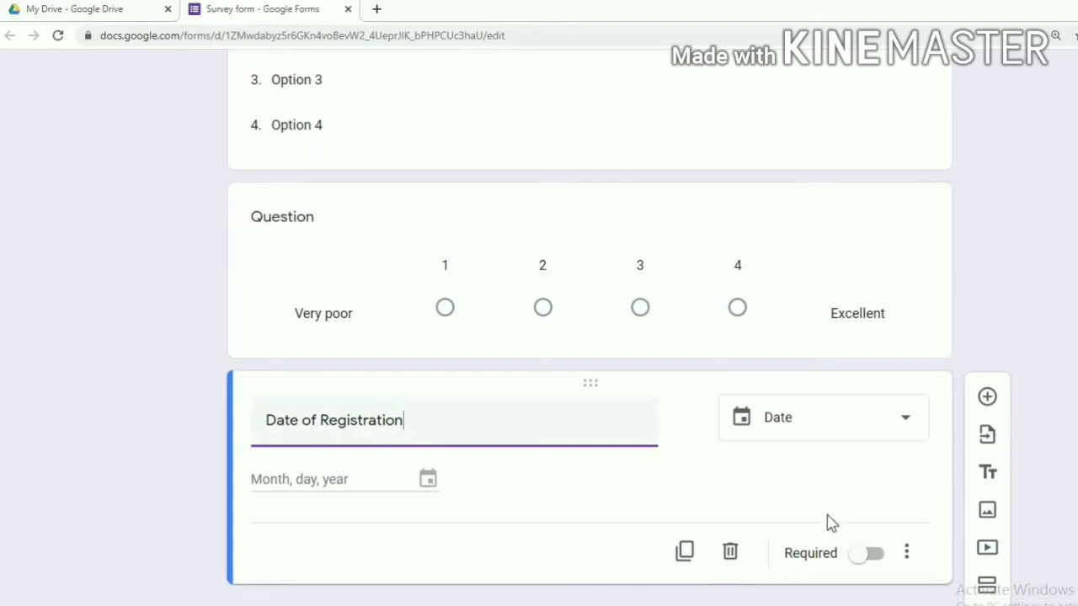
pyautogui.scroll(10, 875, 296)
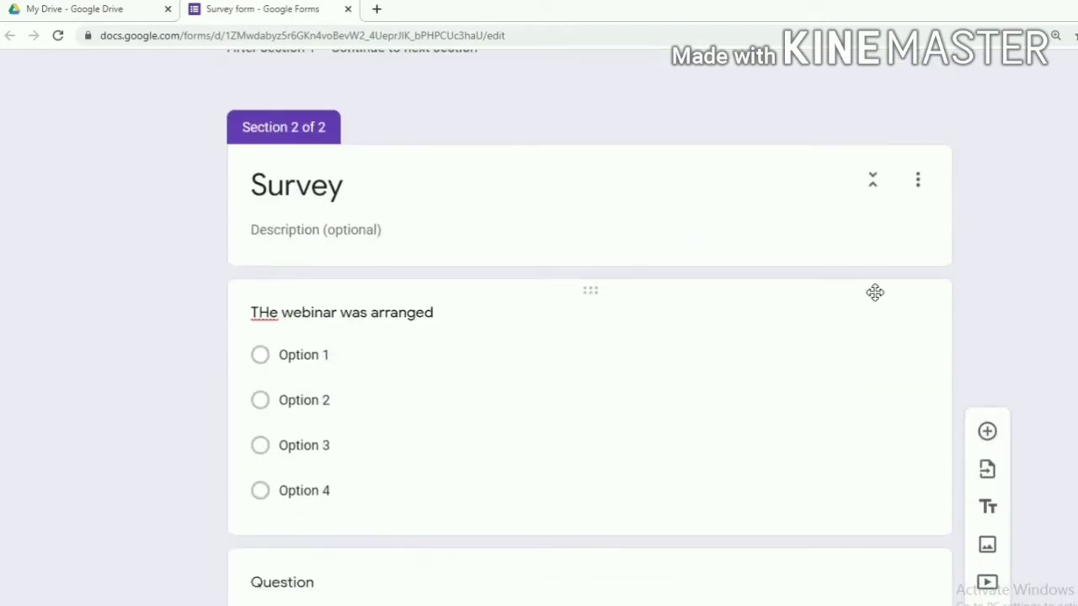
pyautogui.scroll(15, 874, 291)
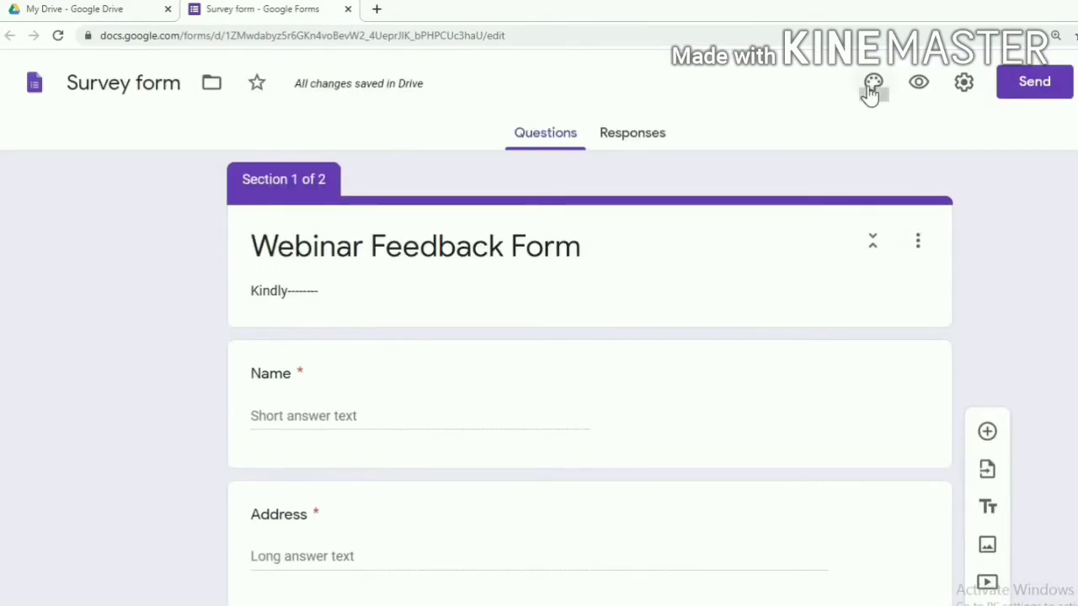
# Switch the form's theme colour from purple to the green swatch
pyautogui.click(871, 84)
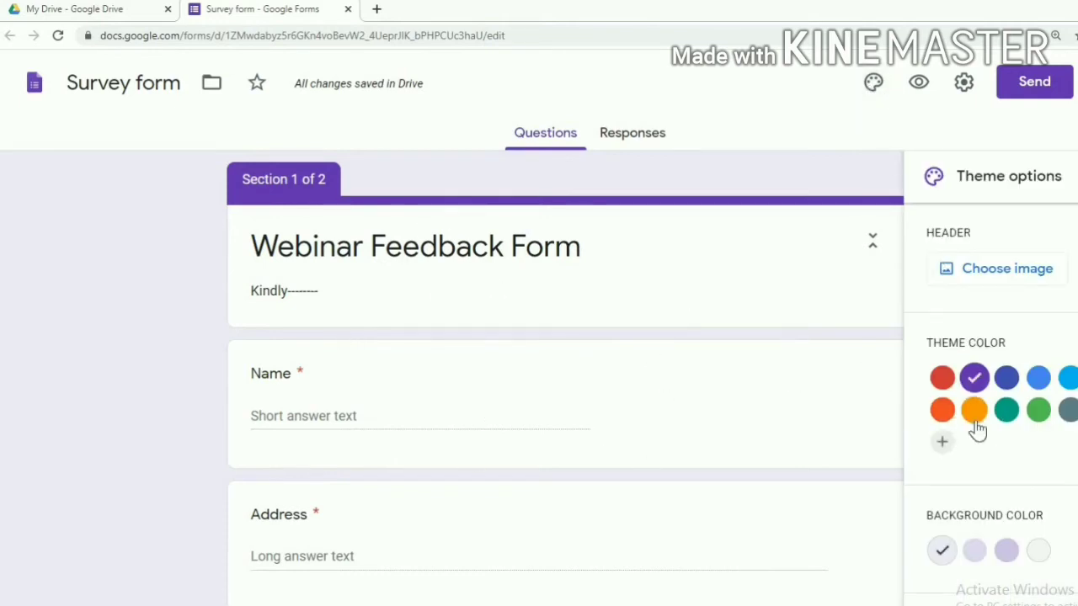
pyautogui.click(1034, 419)
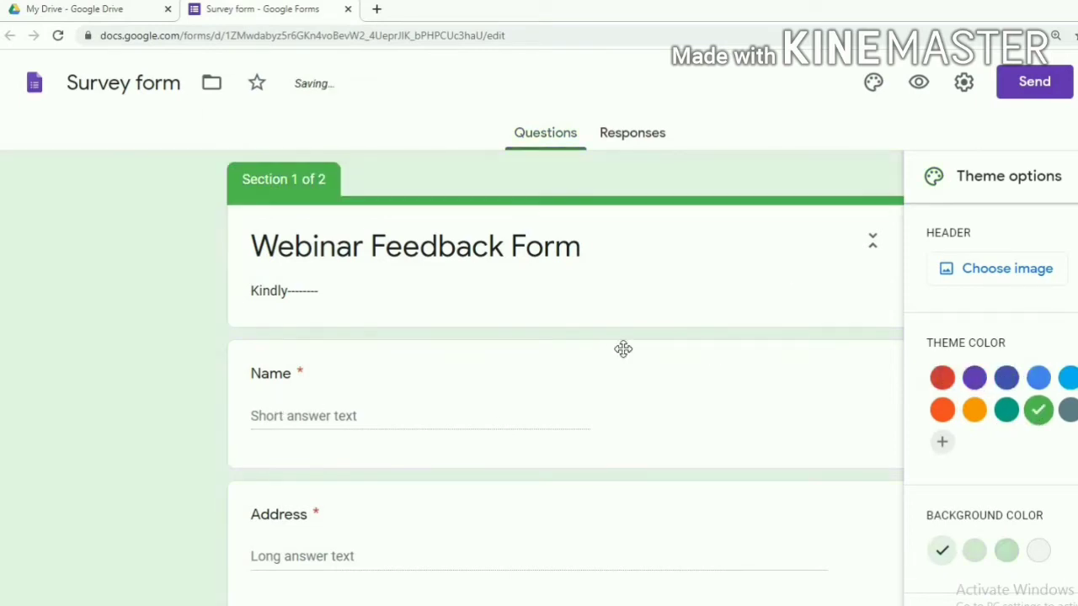
# Insert the tall-grass runner picture from the Themes gallery as the form header
pyautogui.click(1000, 281)
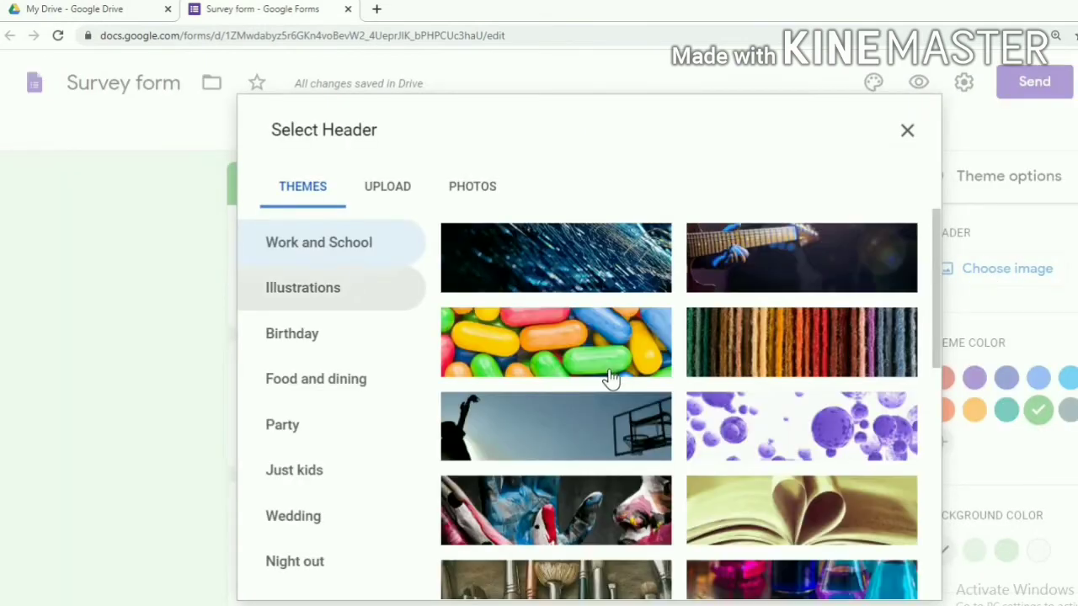
pyautogui.scroll(-5, 621, 384)
pyautogui.scroll(-5, 620, 390)
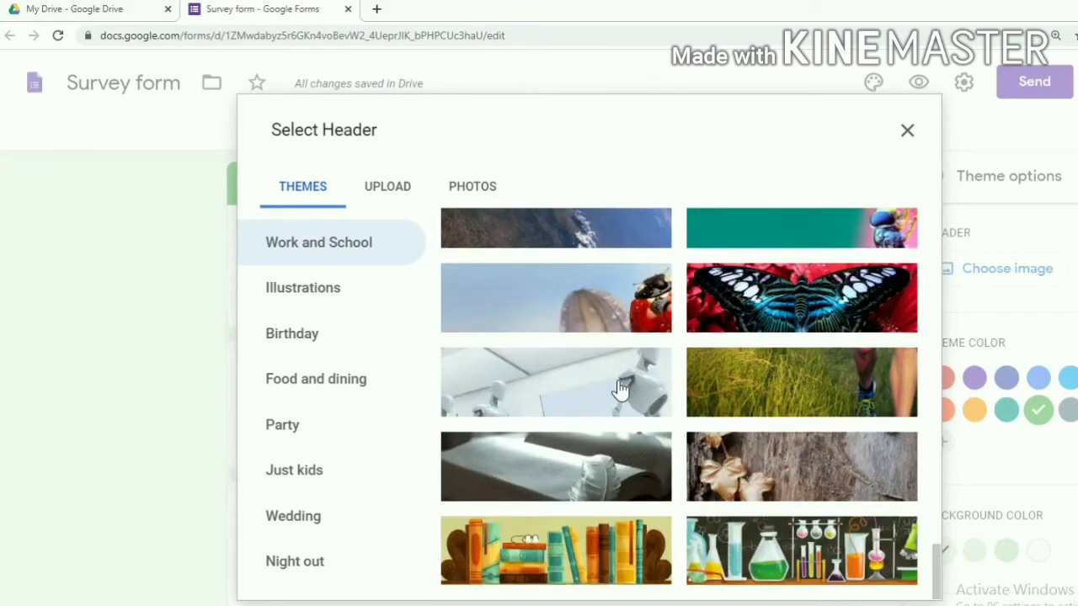
pyautogui.scroll(-1, 606, 428)
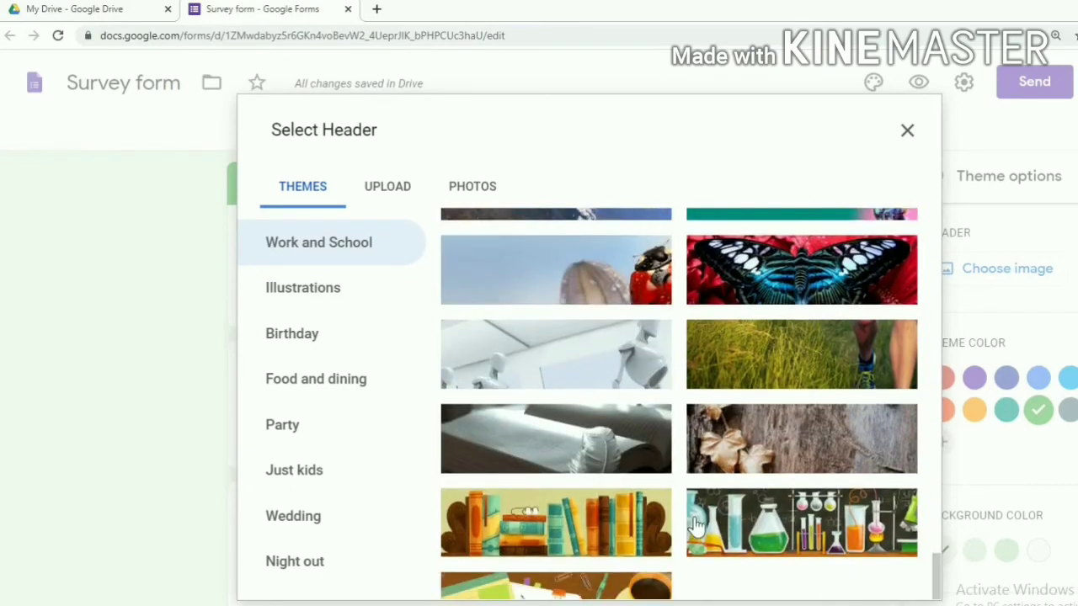
pyautogui.click(750, 383)
pyautogui.click(885, 582)
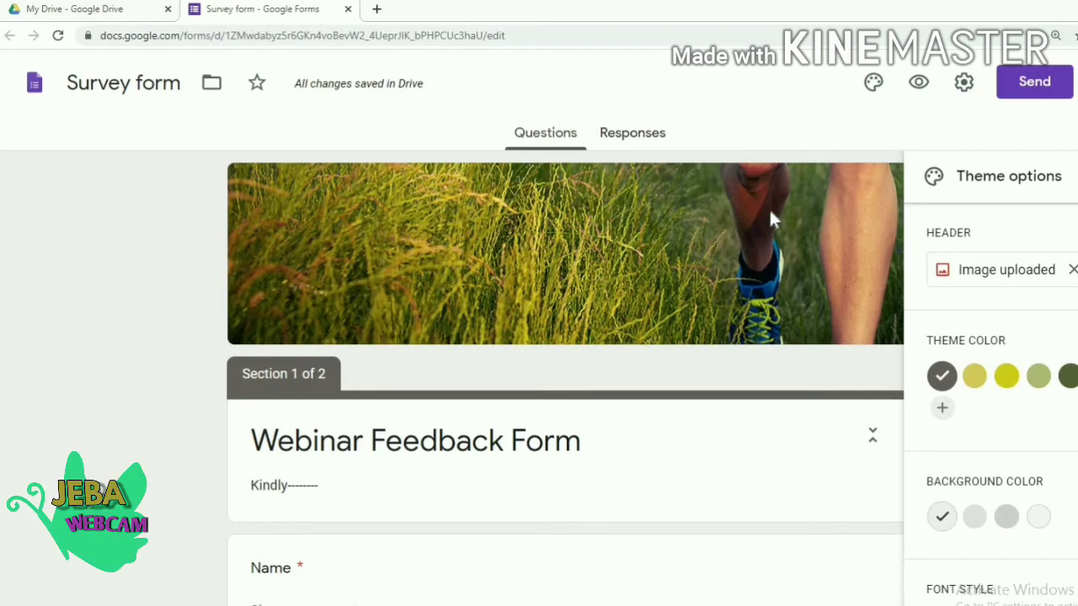
# Preview the form as a respondent and enter the respondent's name
pyautogui.click(919, 85)
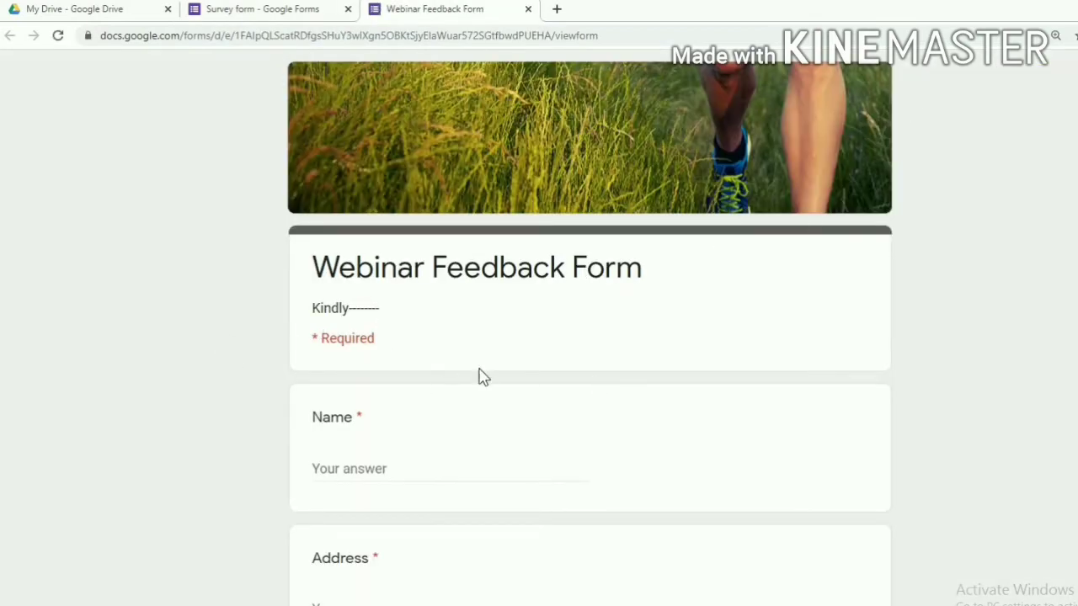
pyautogui.scroll(-5, 484, 377)
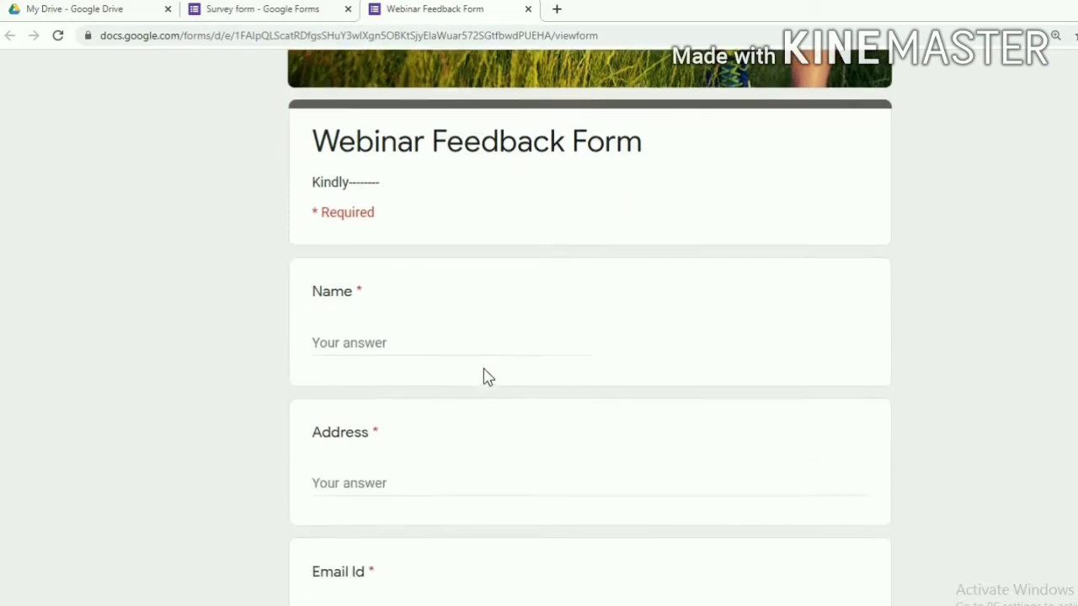
pyautogui.scroll(4, 484, 377)
pyautogui.scroll(2, 484, 376)
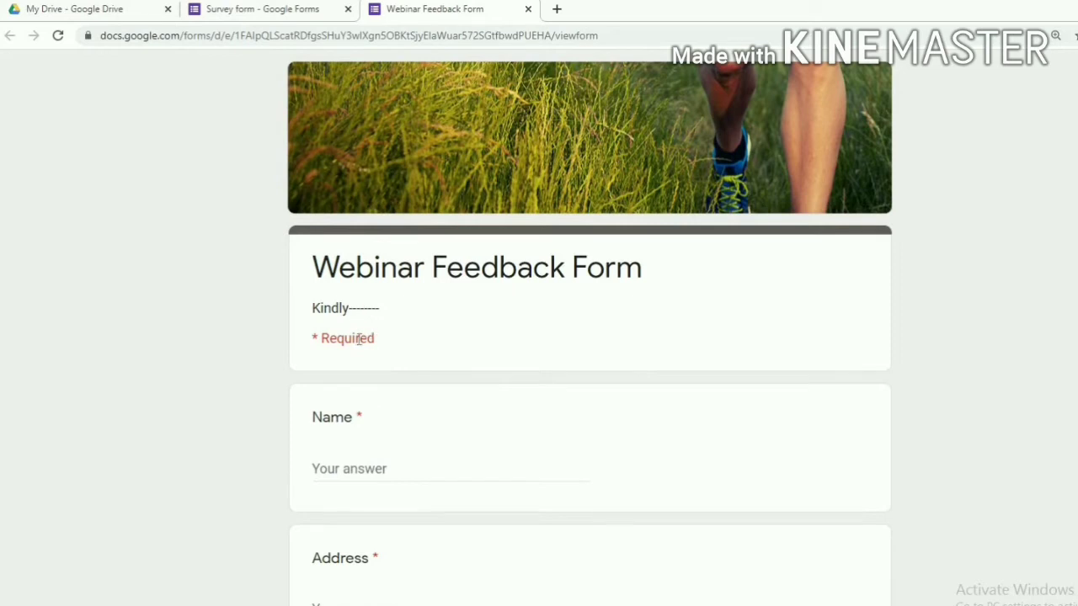
pyautogui.click(337, 462)
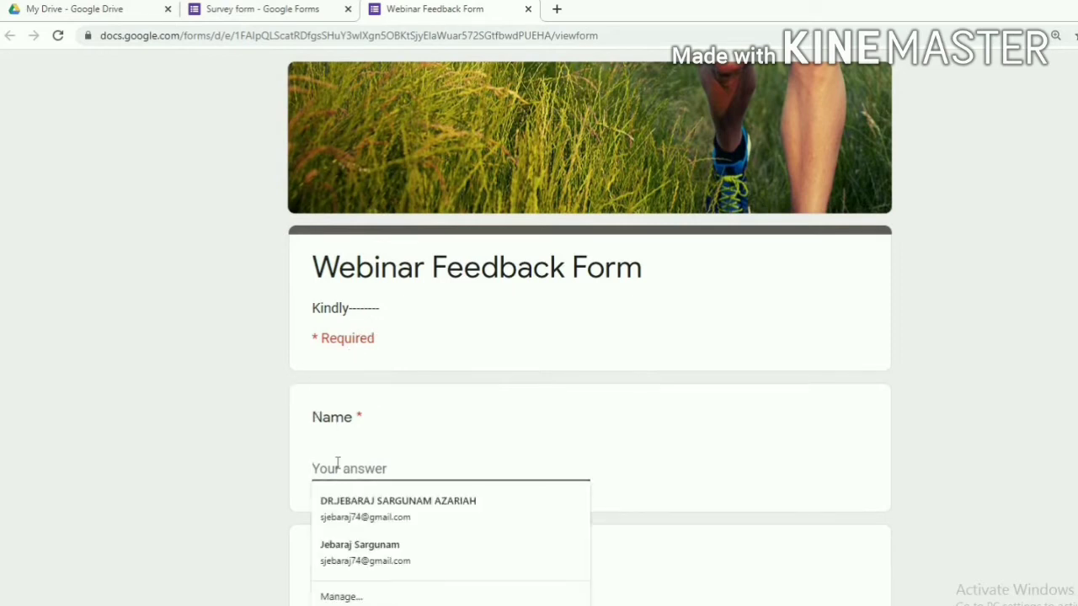
pyautogui.write('Jeba')
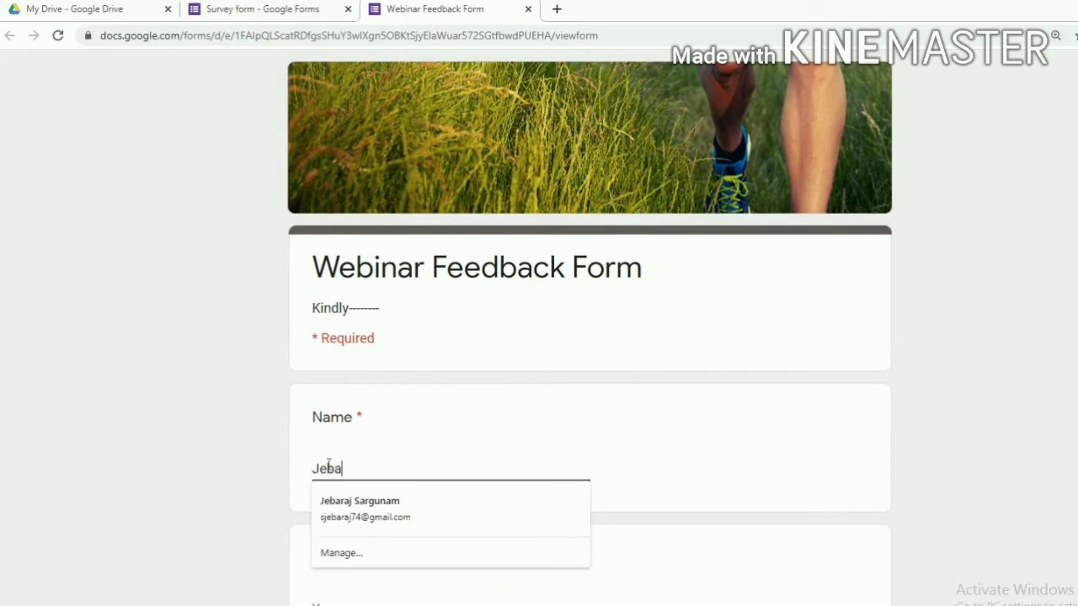
pyautogui.scroll(-3, 341, 468)
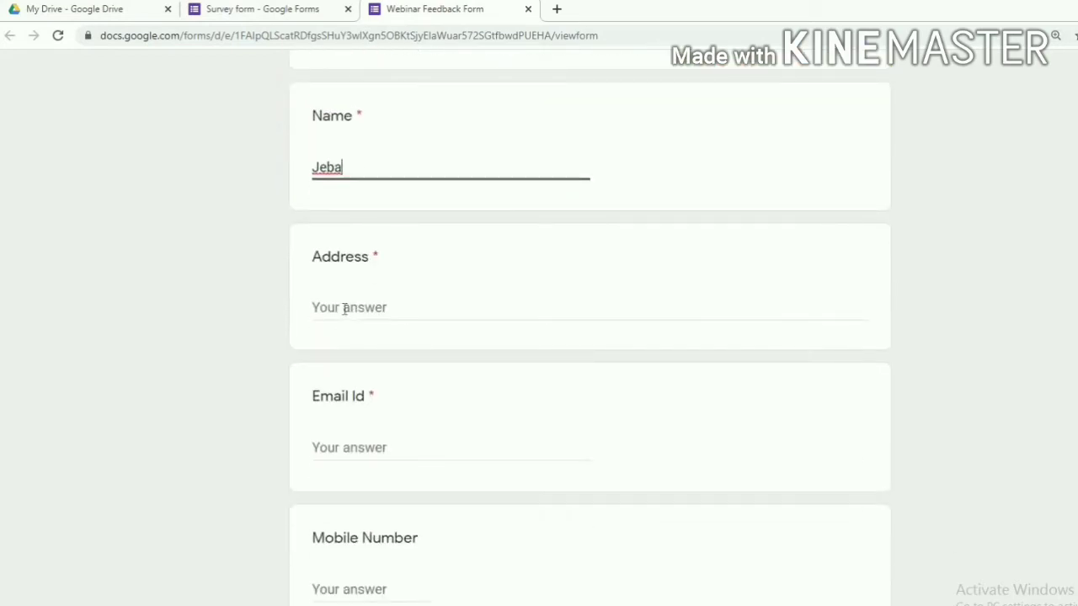
# Fill in the address, e-mail and mobile number, then continue to the Survey section
pyautogui.click(344, 309)
pyautogui.write('Tilak Street')
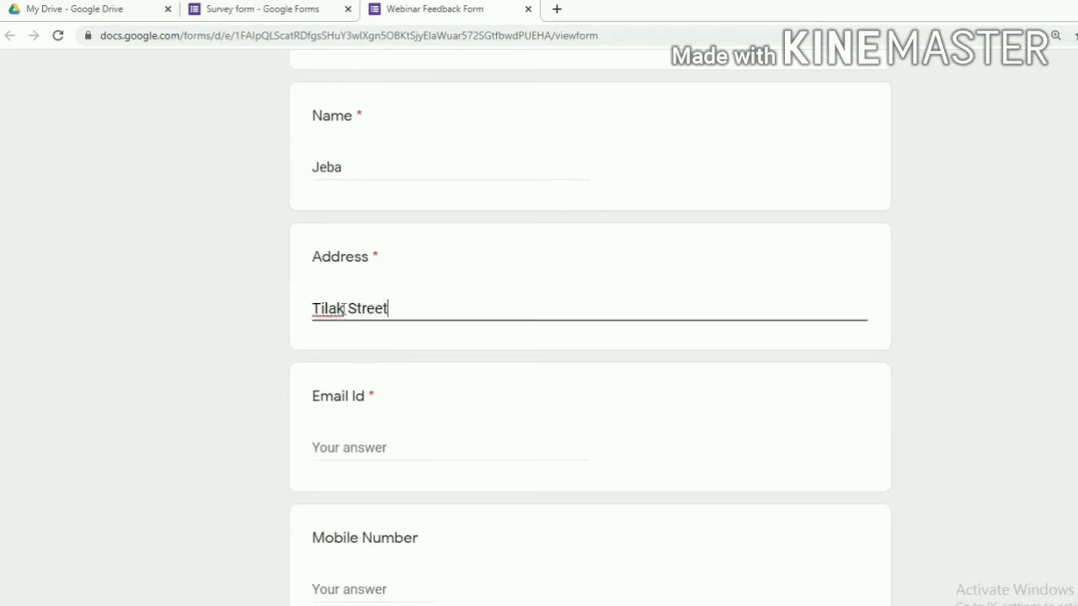
pyautogui.click(337, 447)
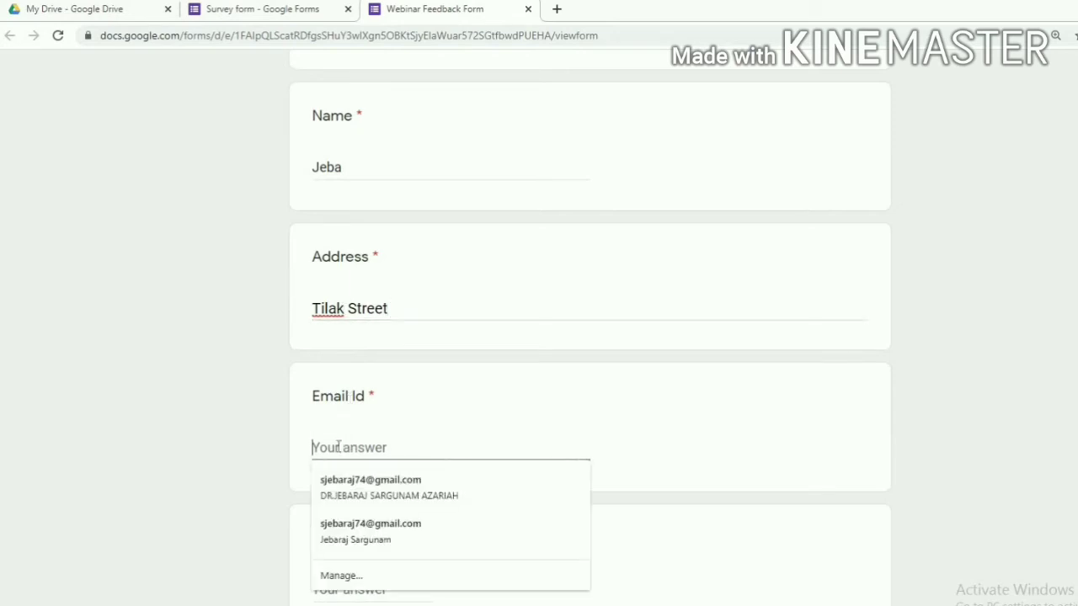
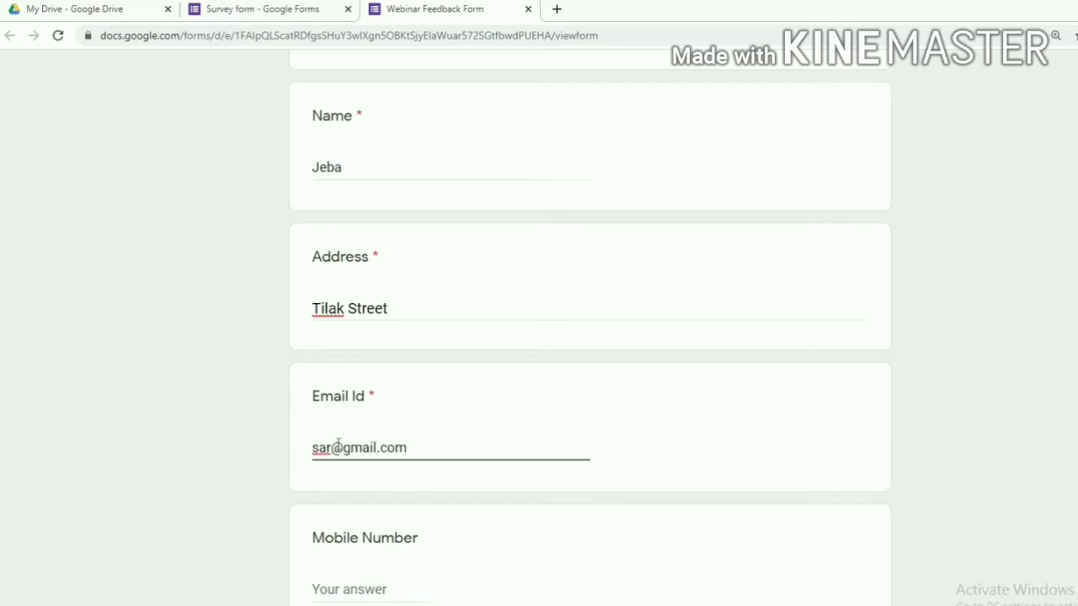
pyautogui.scroll(-2, 329, 466)
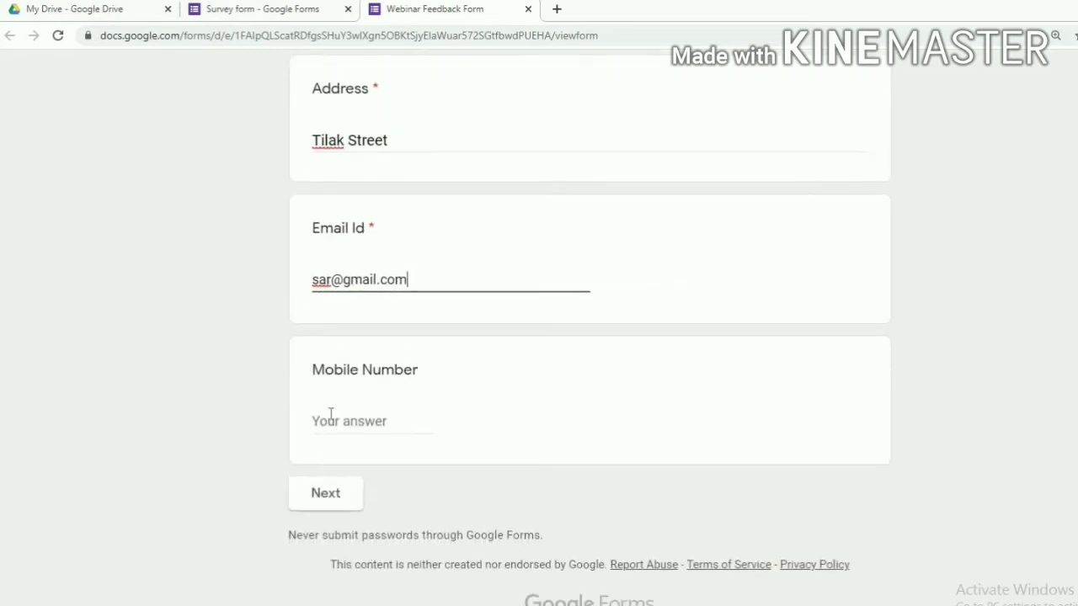
pyautogui.click(335, 420)
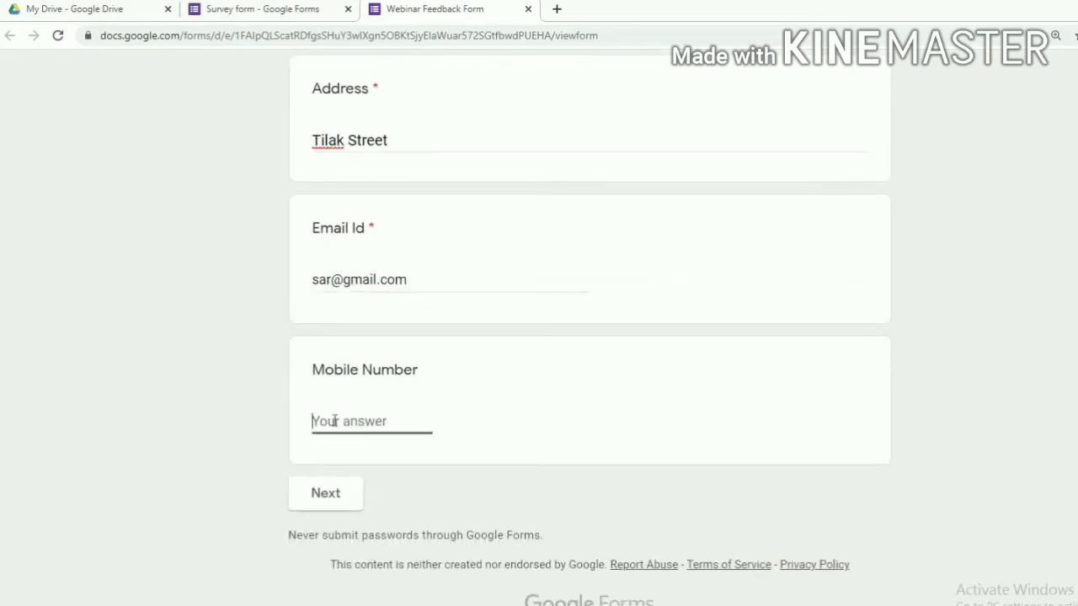
pyautogui.write('7784433')
pyautogui.click(327, 496)
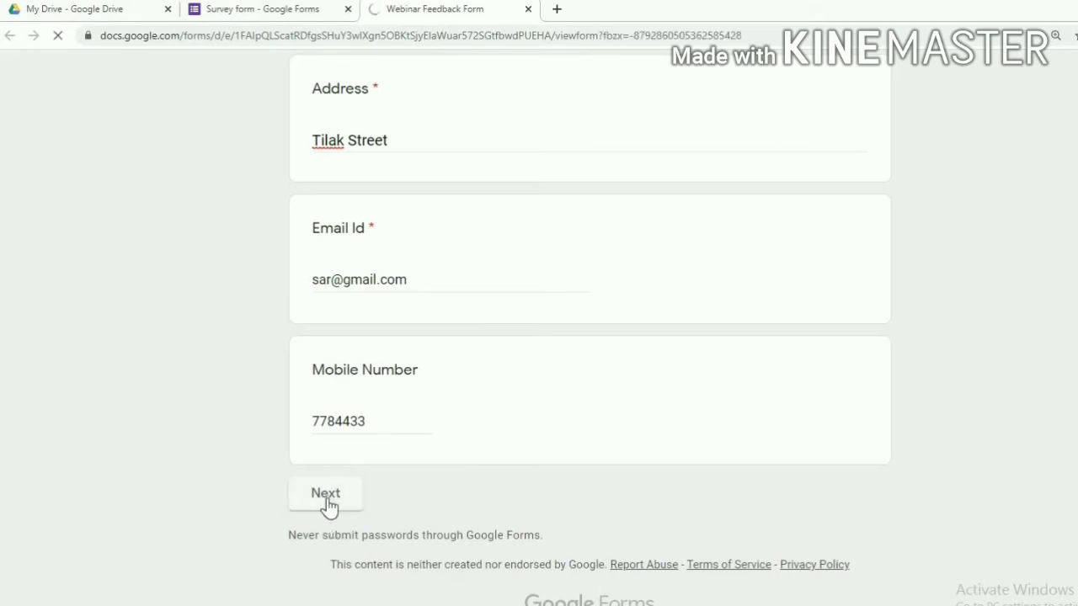
# Answer Option 2 for the webinar question, tick Options 2–4, and pick Option 3 for arrangement
pyautogui.scroll(-3, 368, 468)
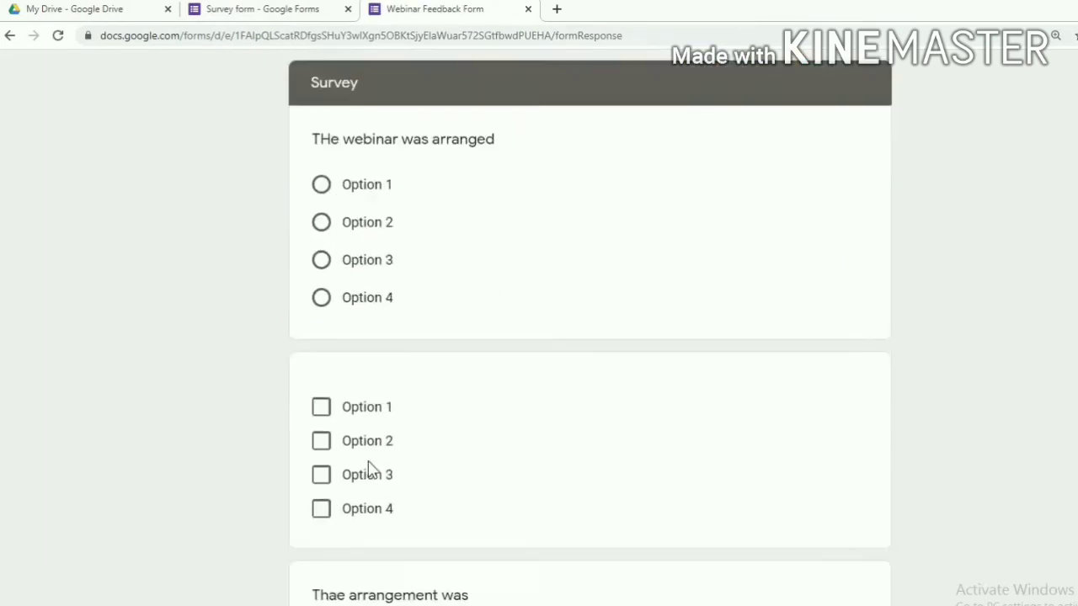
pyautogui.scroll(2, 365, 452)
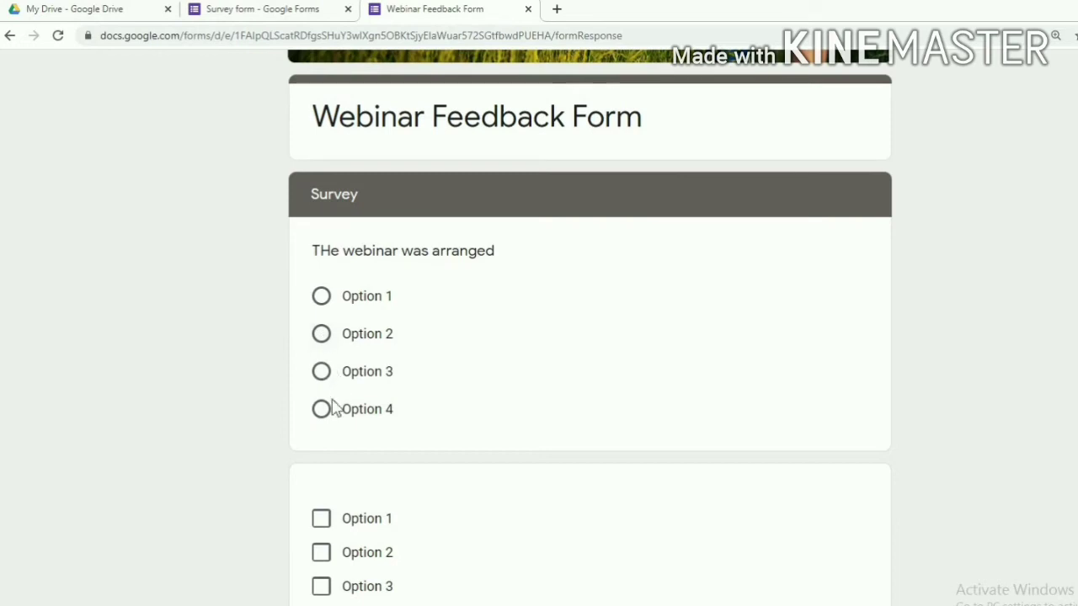
pyautogui.click(322, 334)
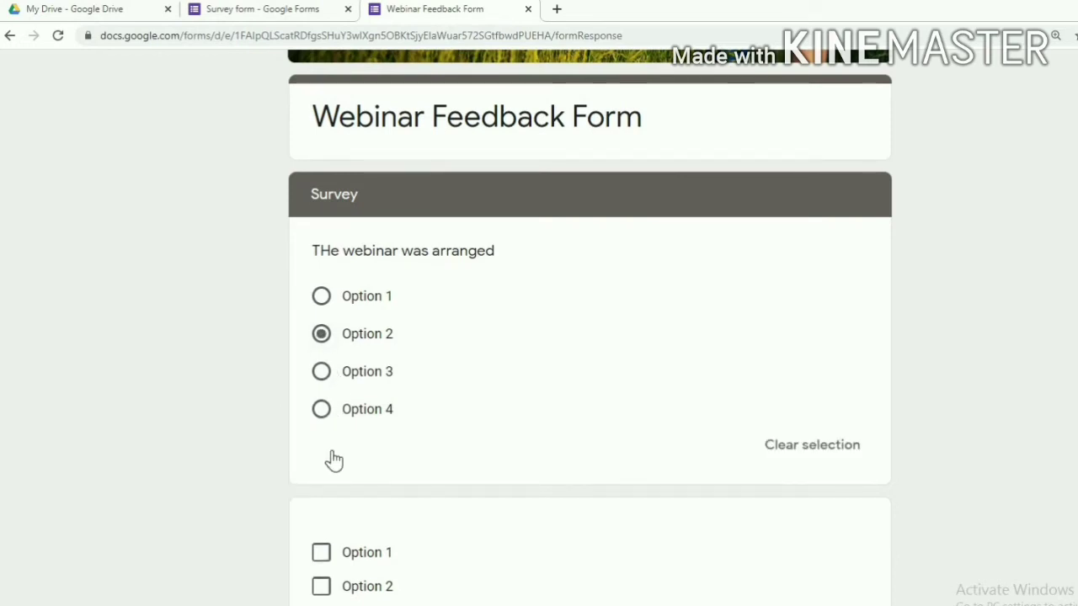
pyautogui.scroll(-3, 330, 451)
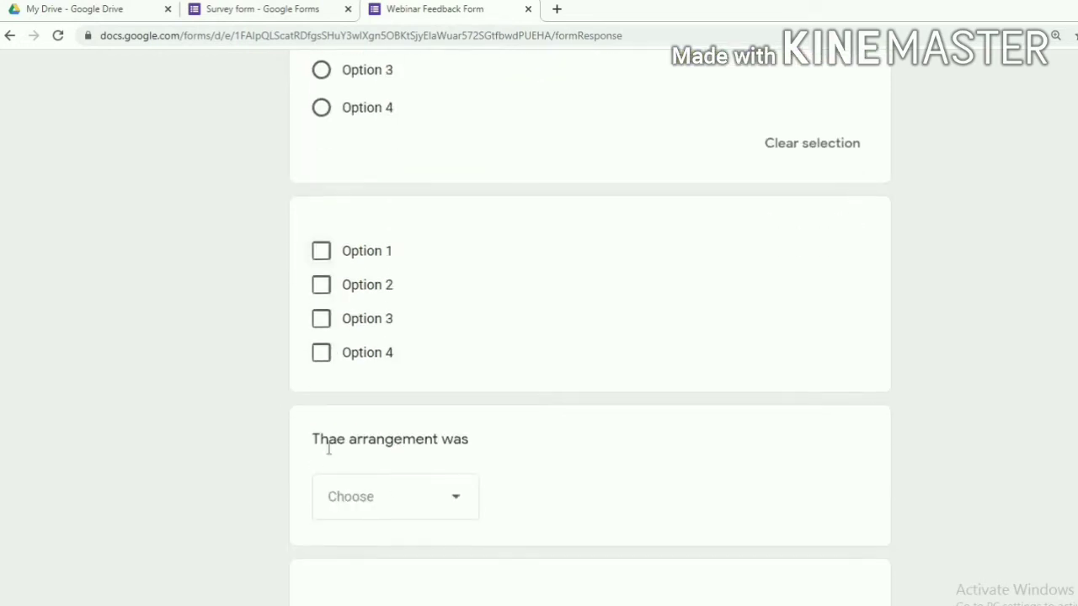
pyautogui.click(323, 288)
pyautogui.click(324, 321)
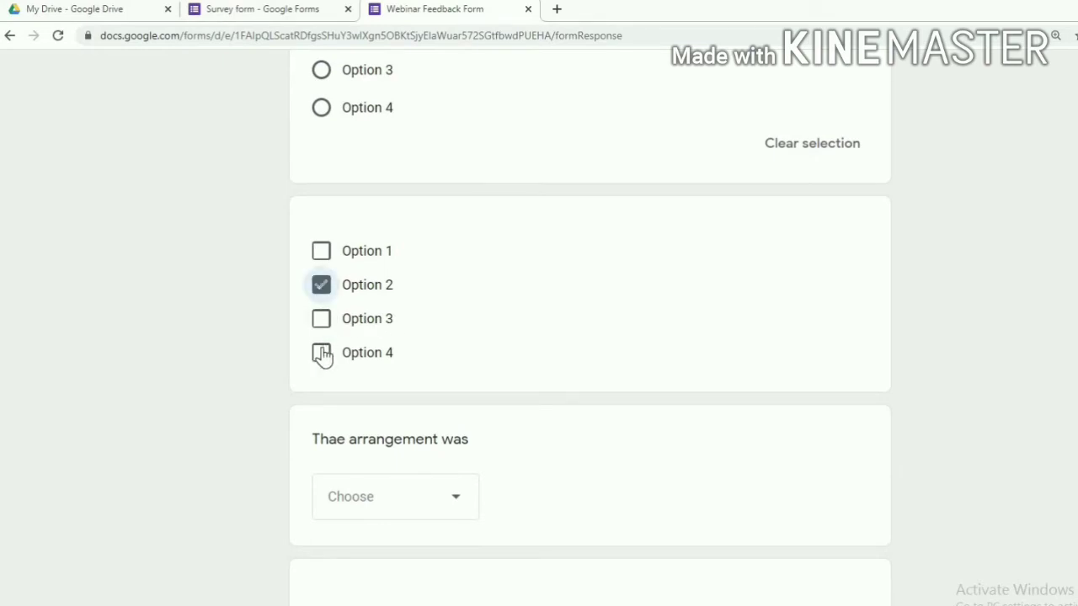
pyautogui.click(322, 355)
pyautogui.scroll(-4, 416, 434)
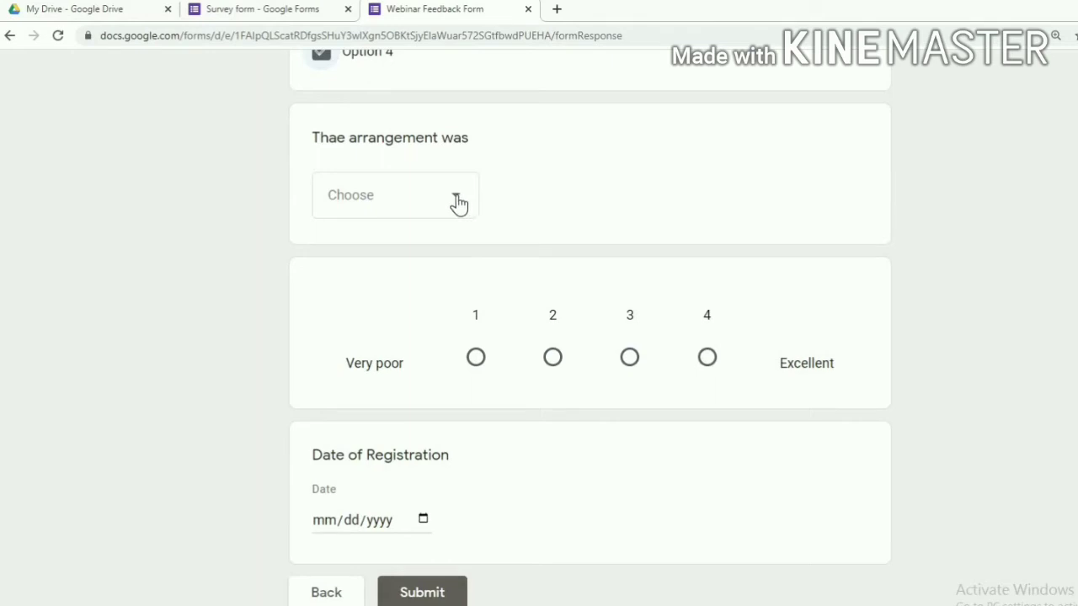
pyautogui.click(455, 203)
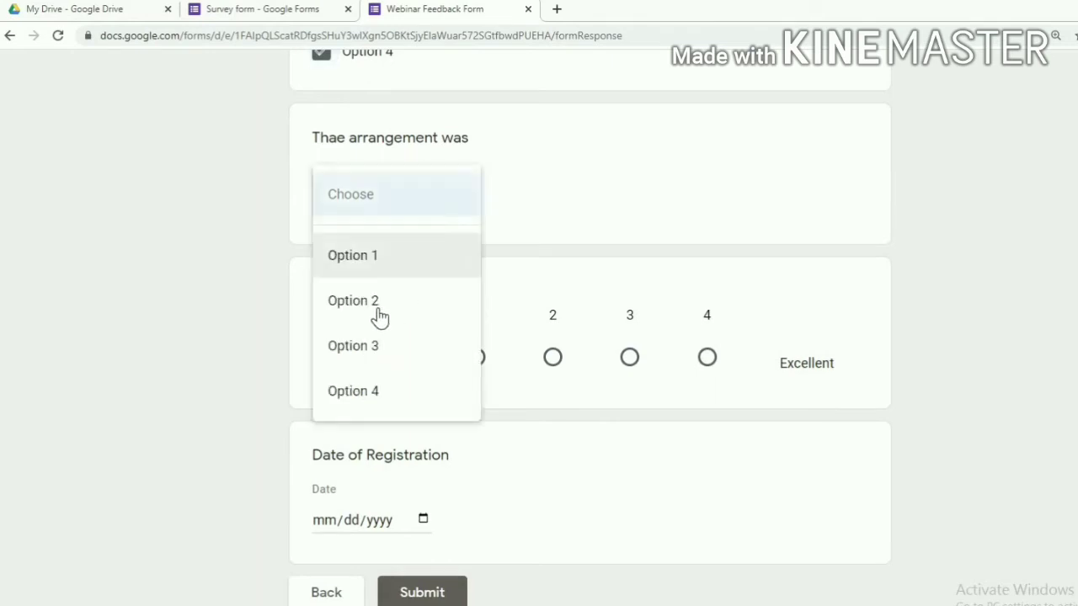
pyautogui.click(372, 352)
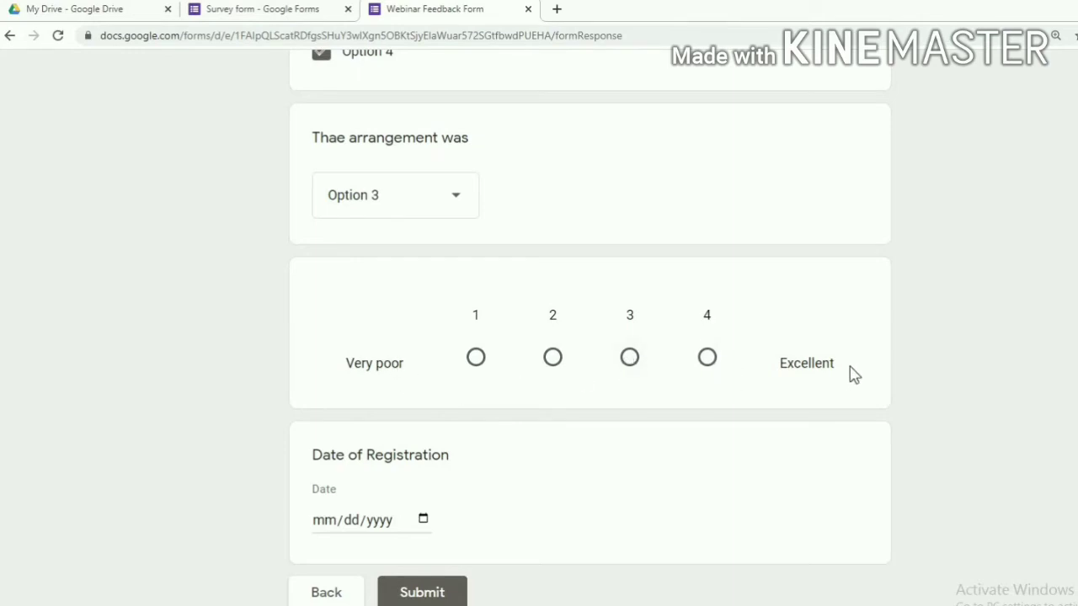
# Rate the webinar 3 and set the Date of Registration to August 19, 2020
pyautogui.click(629, 360)
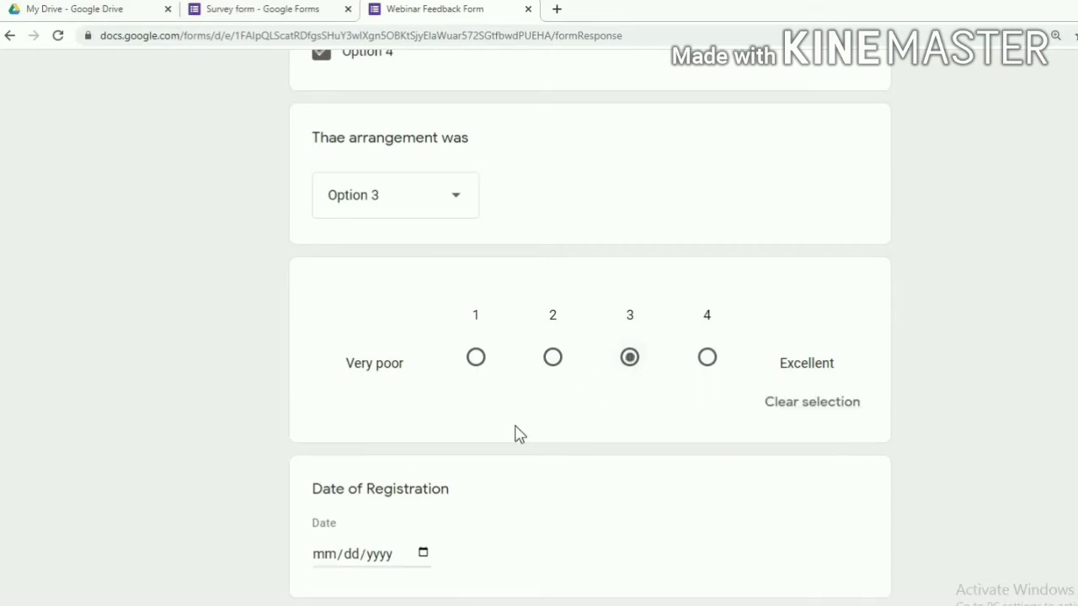
pyautogui.scroll(-2, 520, 434)
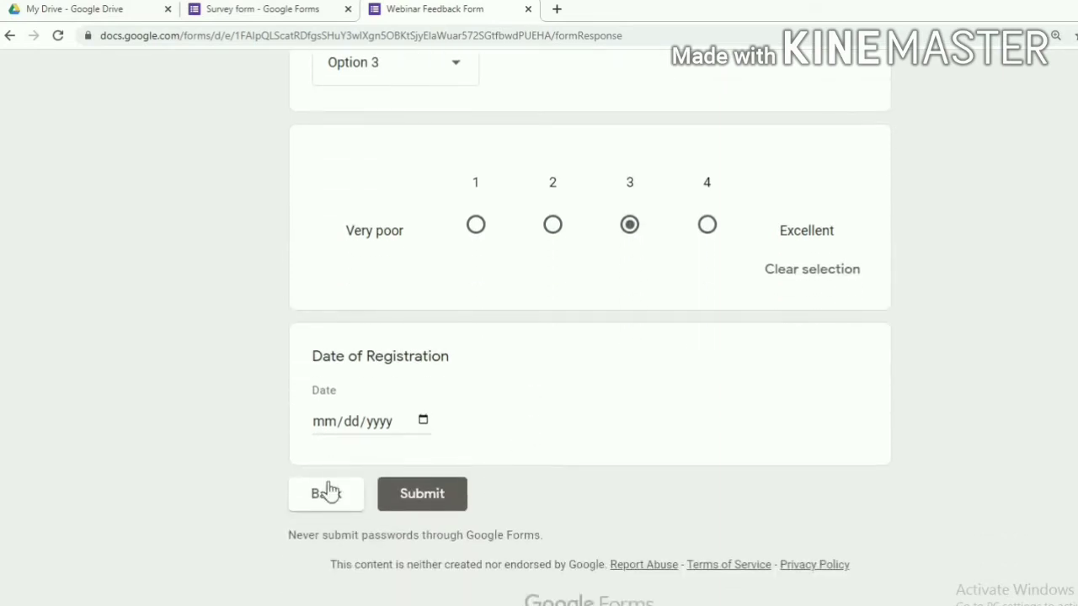
pyautogui.click(423, 420)
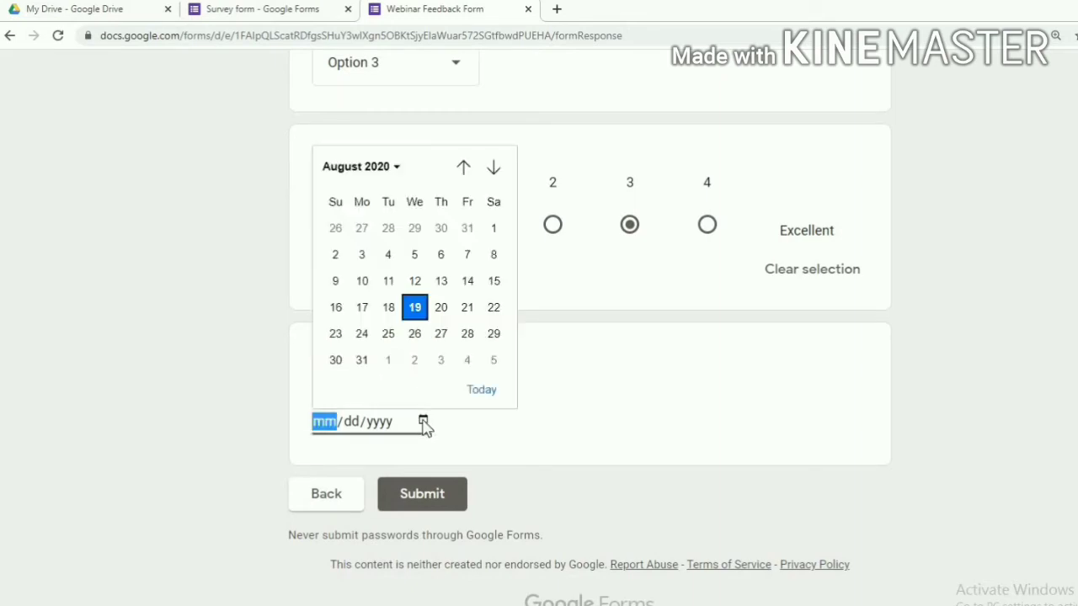
pyautogui.click(414, 309)
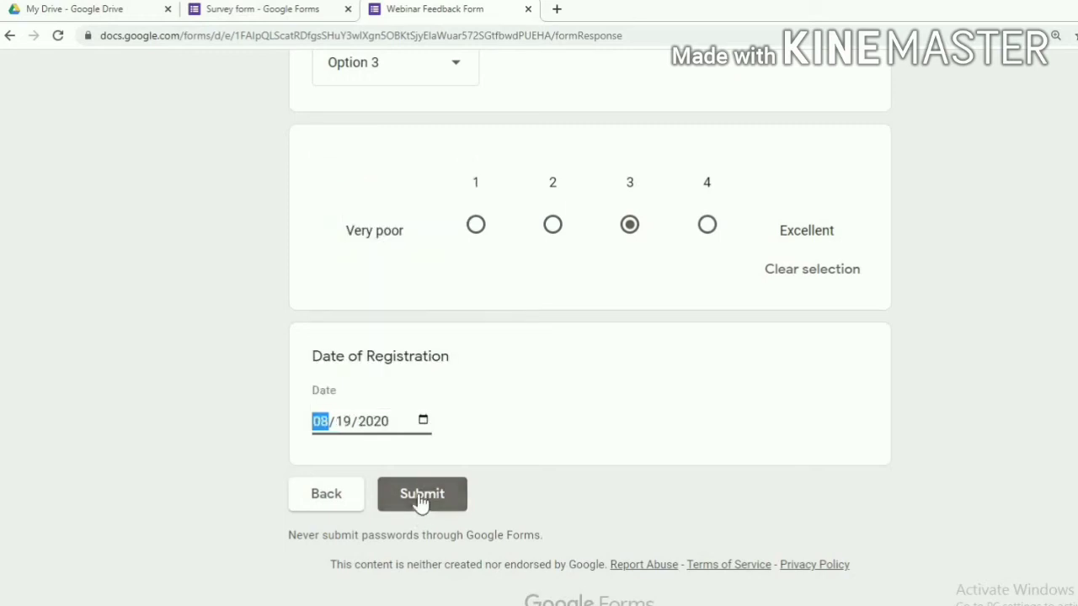
# Submit the test response and start another blank response
pyautogui.click(418, 493)
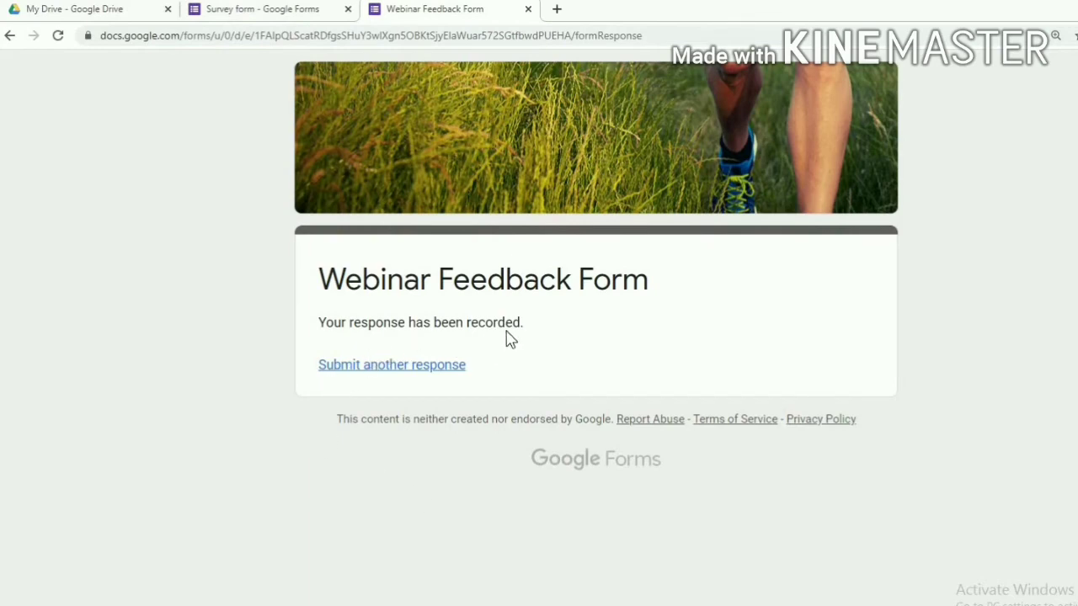
pyautogui.click(432, 370)
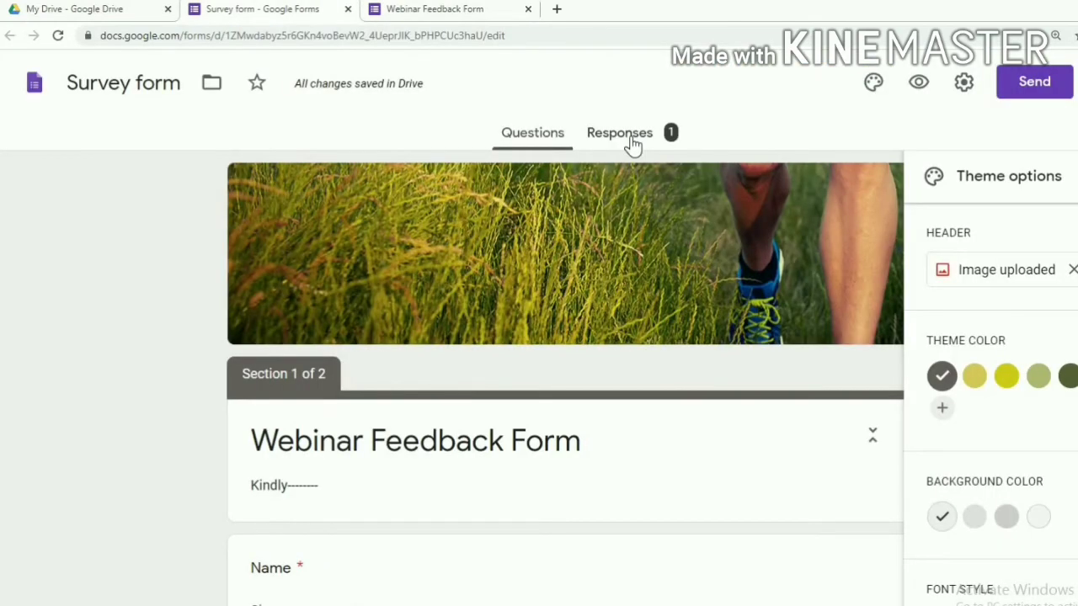
# Enable 'Collect email addresses' and 'Limit to 1 response' in the form settings and save
pyautogui.click(962, 83)
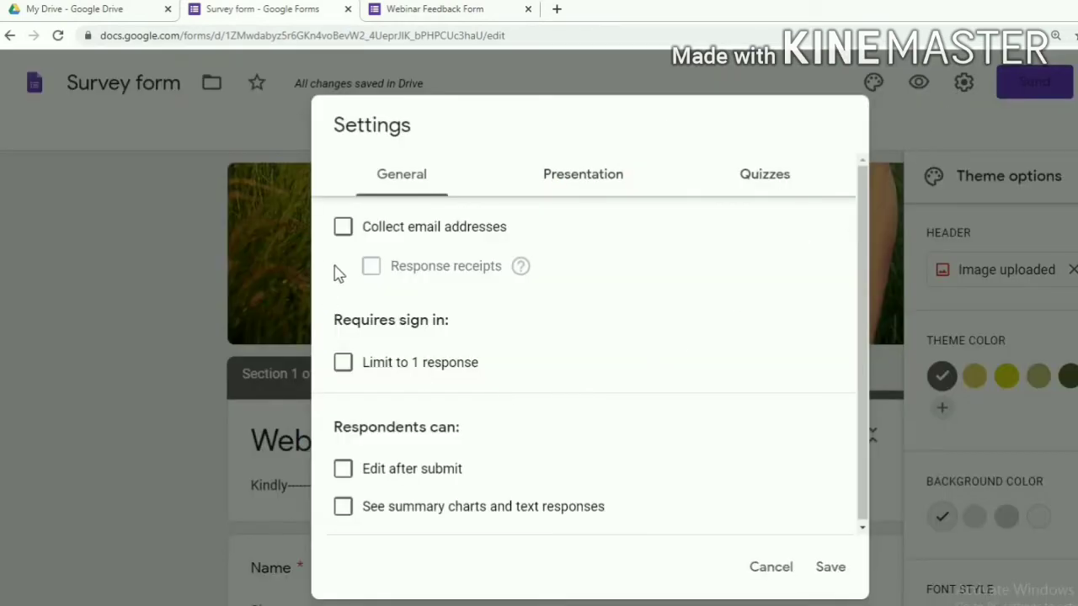
pyautogui.click(343, 240)
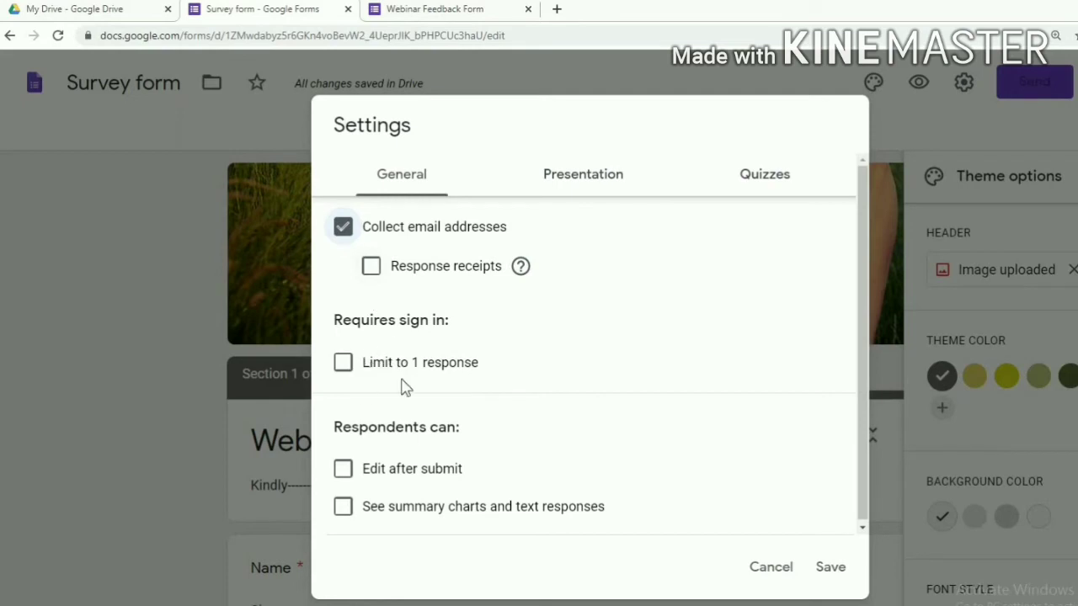
pyautogui.click(344, 374)
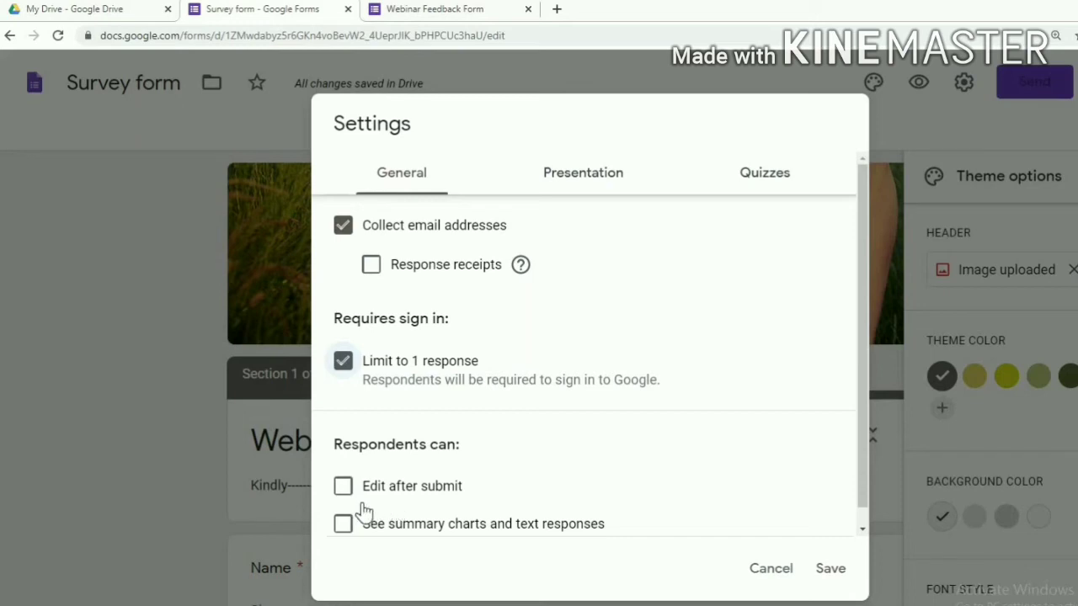
pyautogui.click(830, 568)
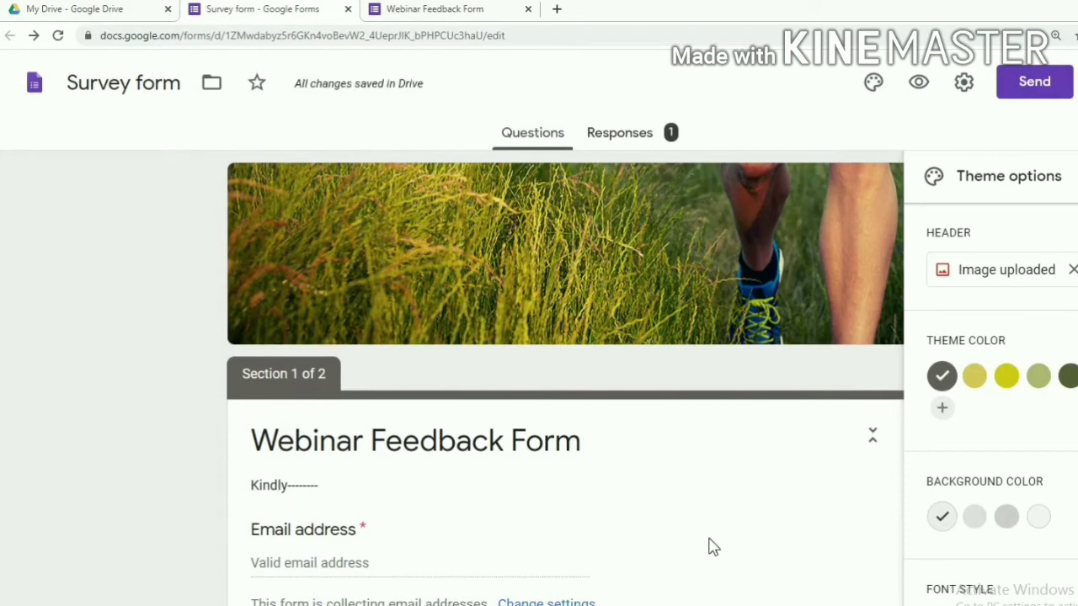
# Check the new Email address question card, then open a respondent preview of the form
pyautogui.scroll(-5, 707, 536)
pyautogui.scroll(-1, 708, 532)
pyautogui.scroll(5, 712, 529)
pyautogui.scroll(-5, 437, 345)
pyautogui.scroll(1, 380, 325)
pyautogui.scroll(1, 380, 326)
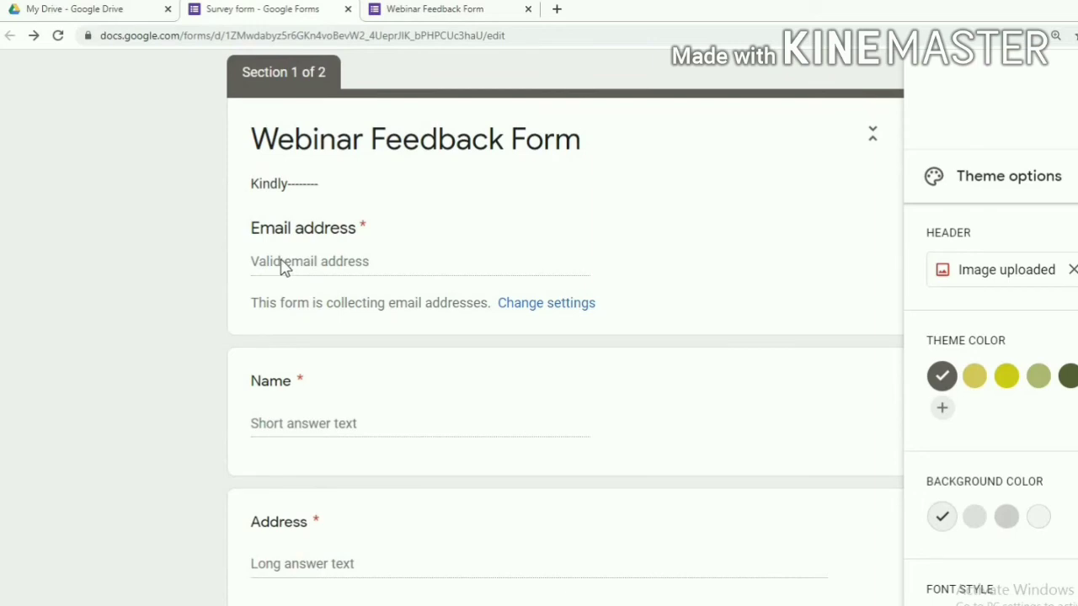
pyautogui.click(282, 264)
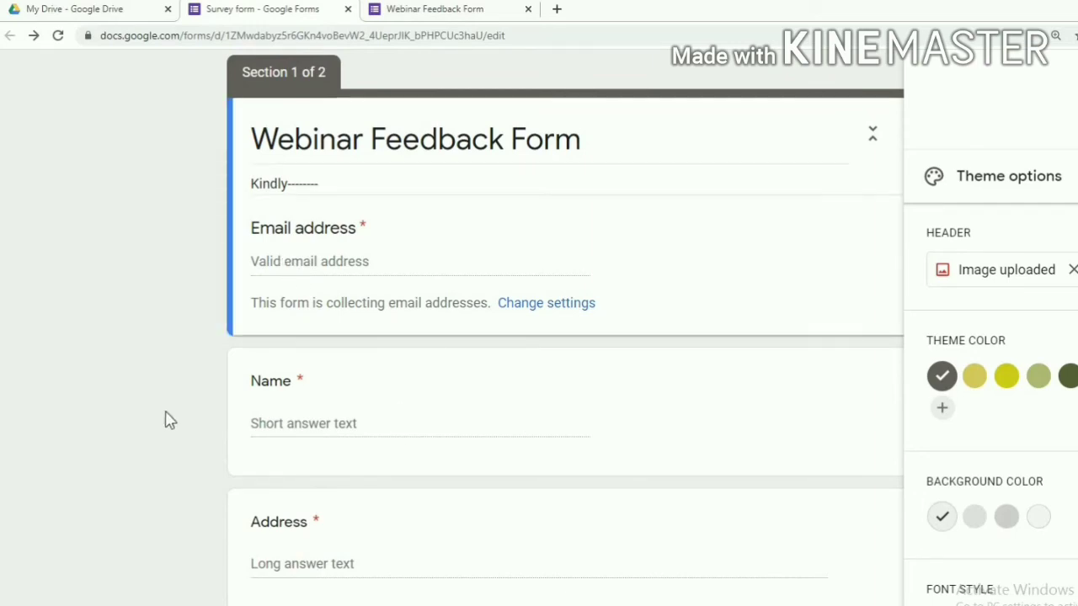
pyautogui.scroll(4, 169, 421)
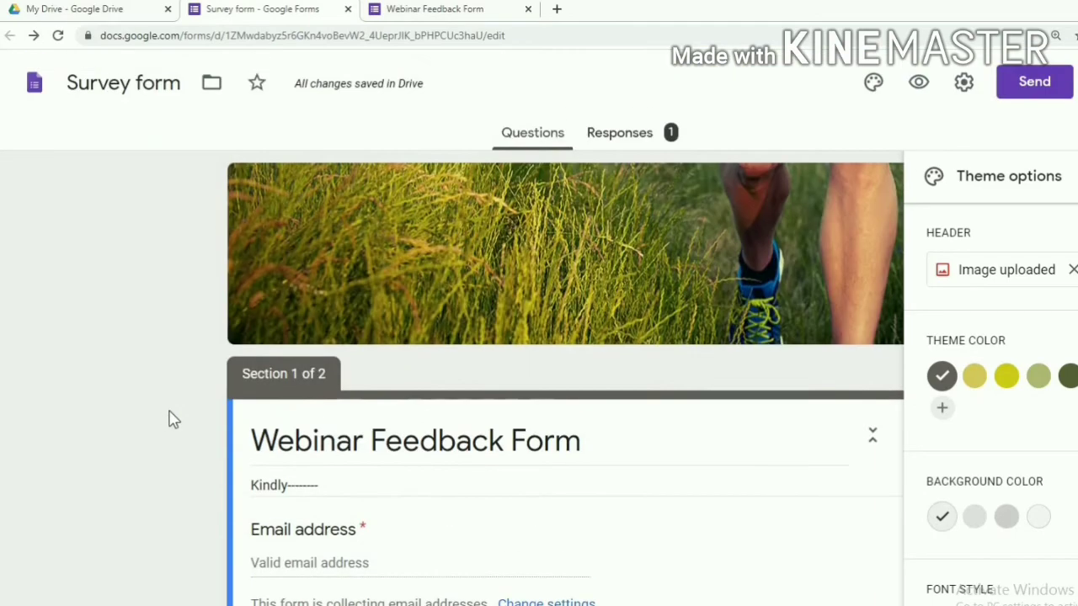
pyautogui.click(918, 84)
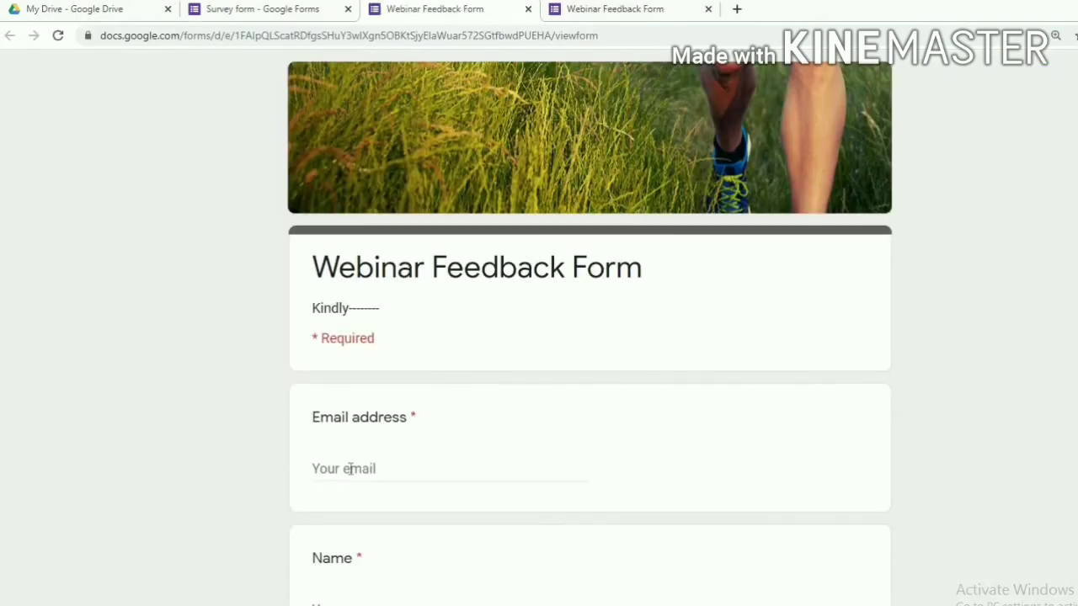
# Enter the respondent's email address, name and street address in the preview
pyautogui.click(351, 468)
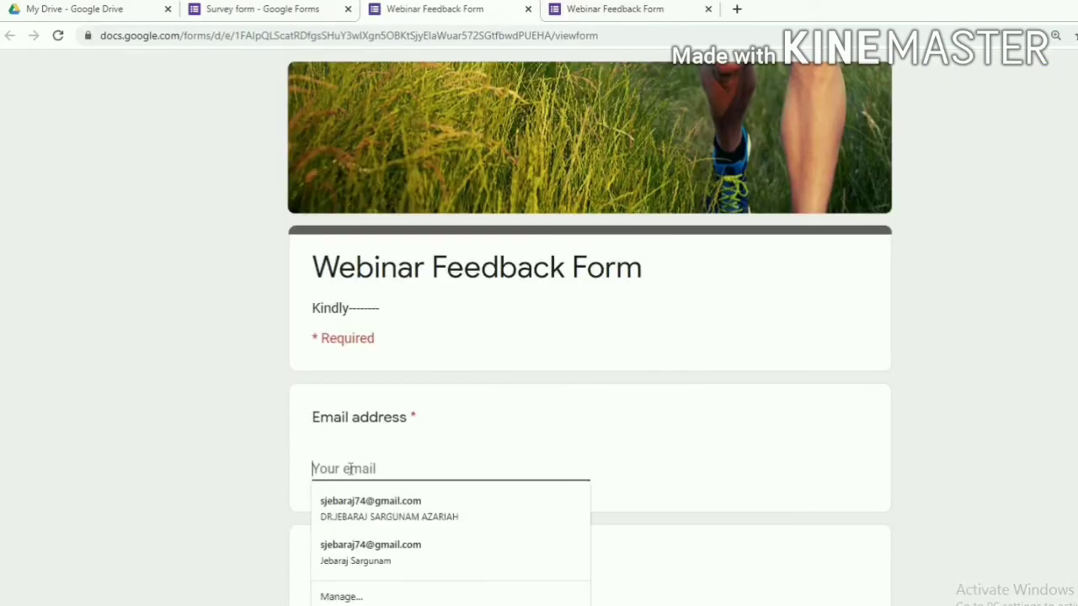
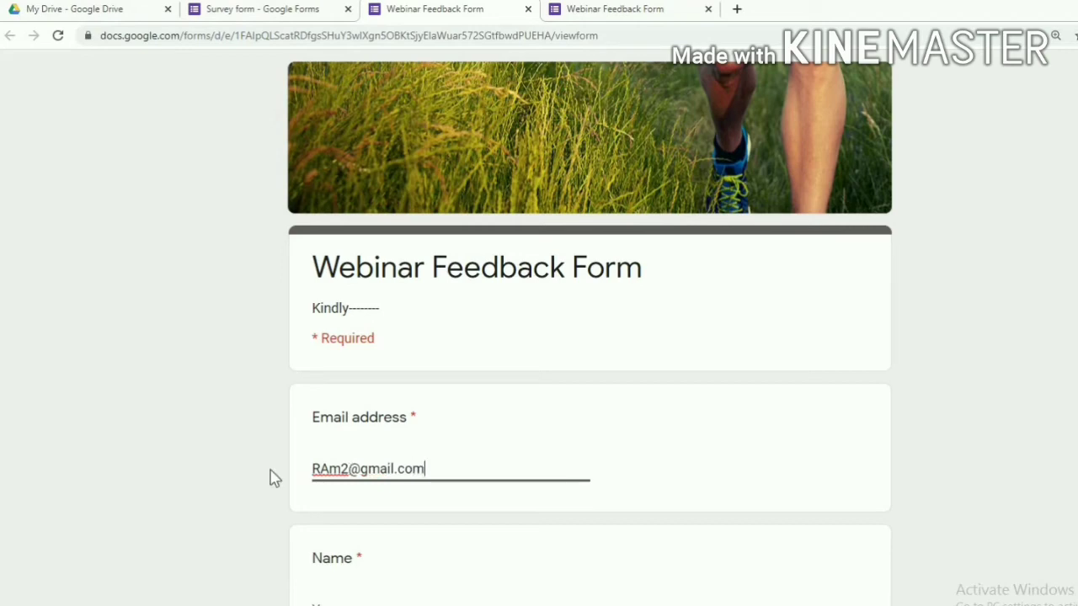
pyautogui.scroll(-4, 368, 440)
pyautogui.click(347, 232)
pyautogui.write('Ram')
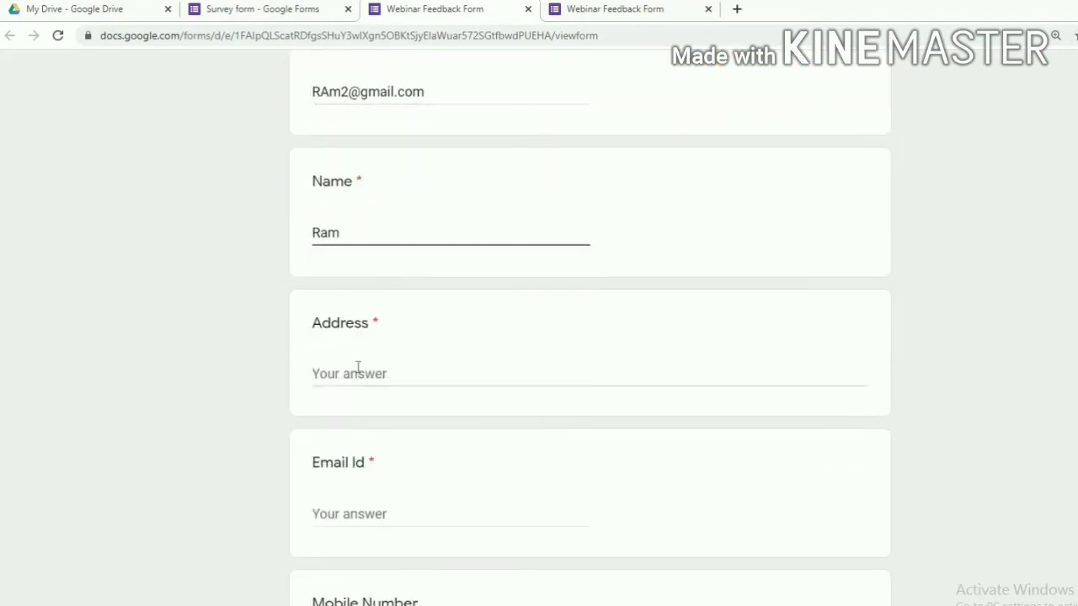
pyautogui.click(358, 368)
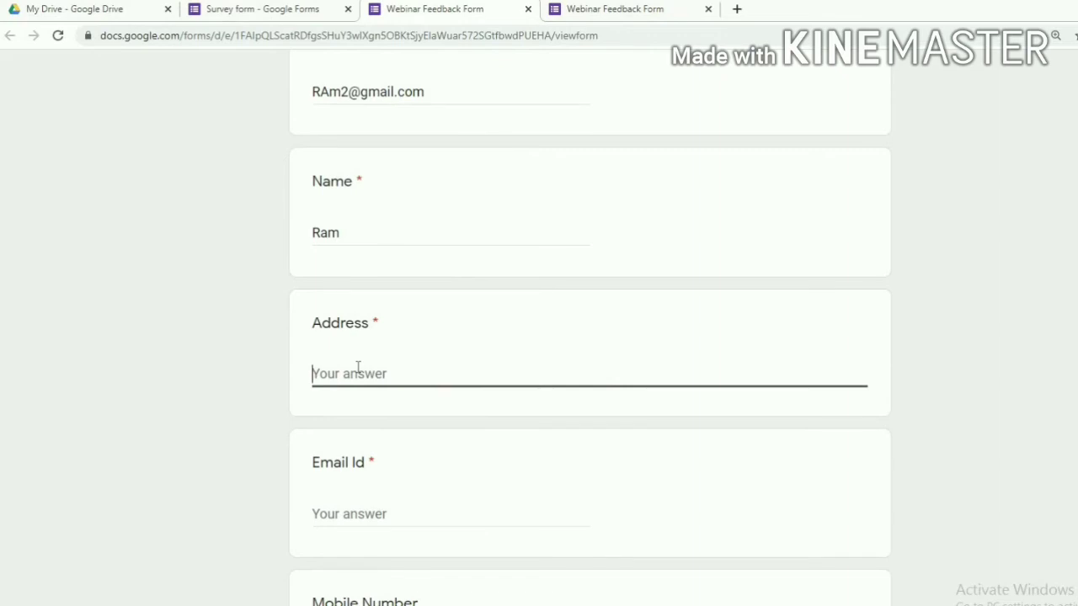
pyautogui.write('First street')
# Fill in the Email Id and mobile number answers, then go to the next section
pyautogui.scroll(-2, 367, 360)
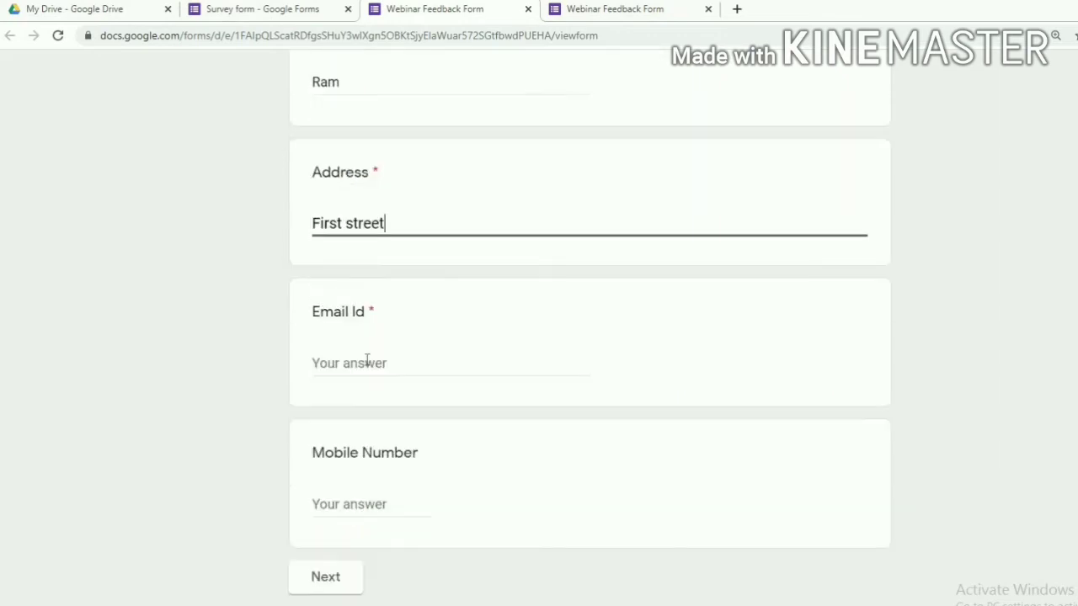
pyautogui.click(367, 365)
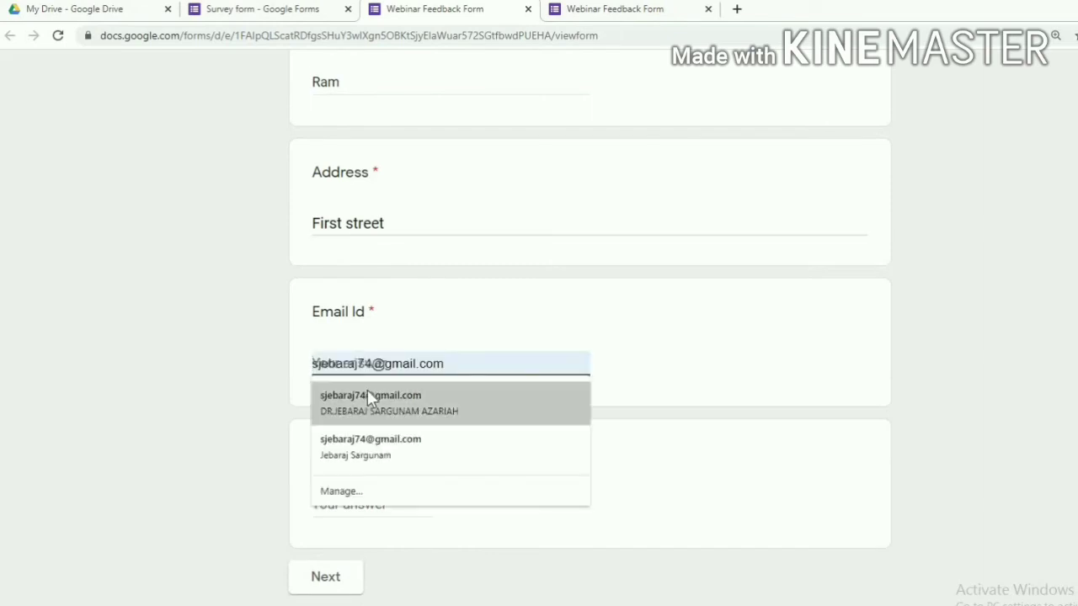
pyautogui.scroll(7, 328, 248)
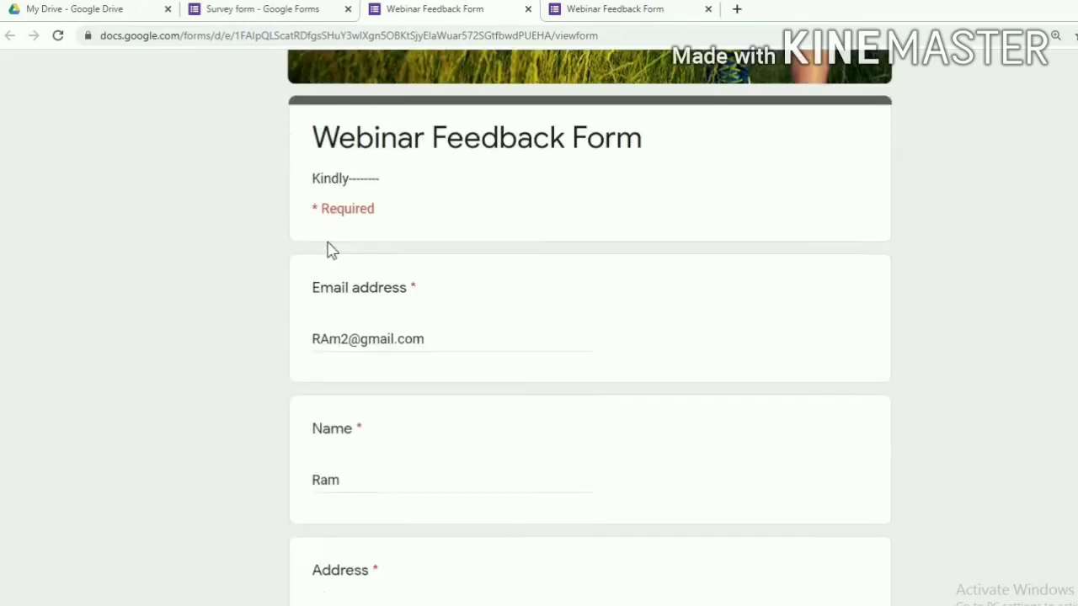
pyautogui.scroll(-1, 418, 538)
pyautogui.scroll(-5, 418, 538)
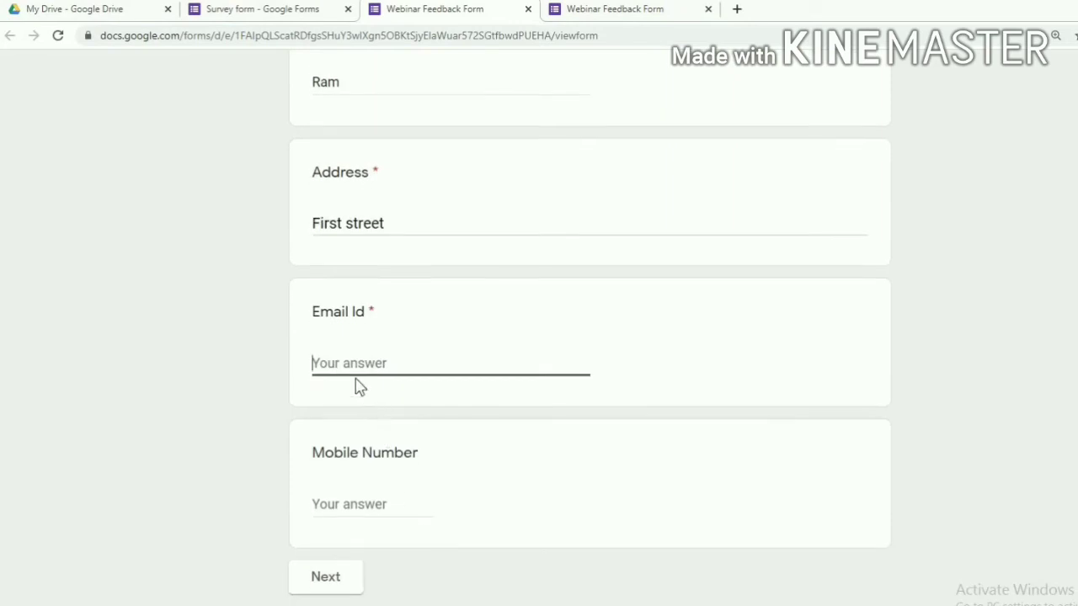
pyautogui.scroll(-1, 347, 423)
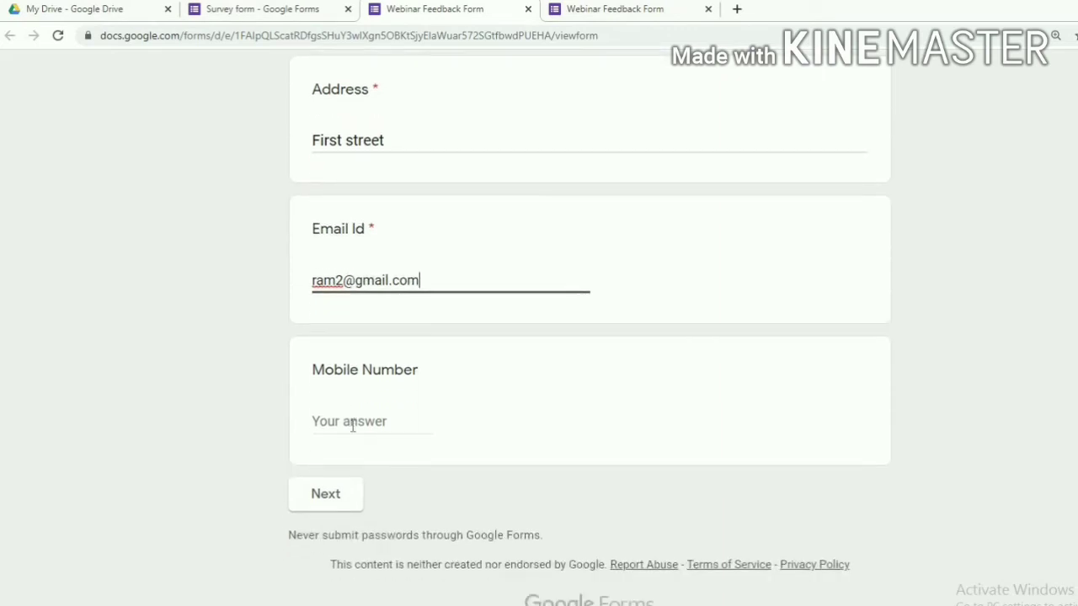
pyautogui.click(354, 424)
pyautogui.write('26767')
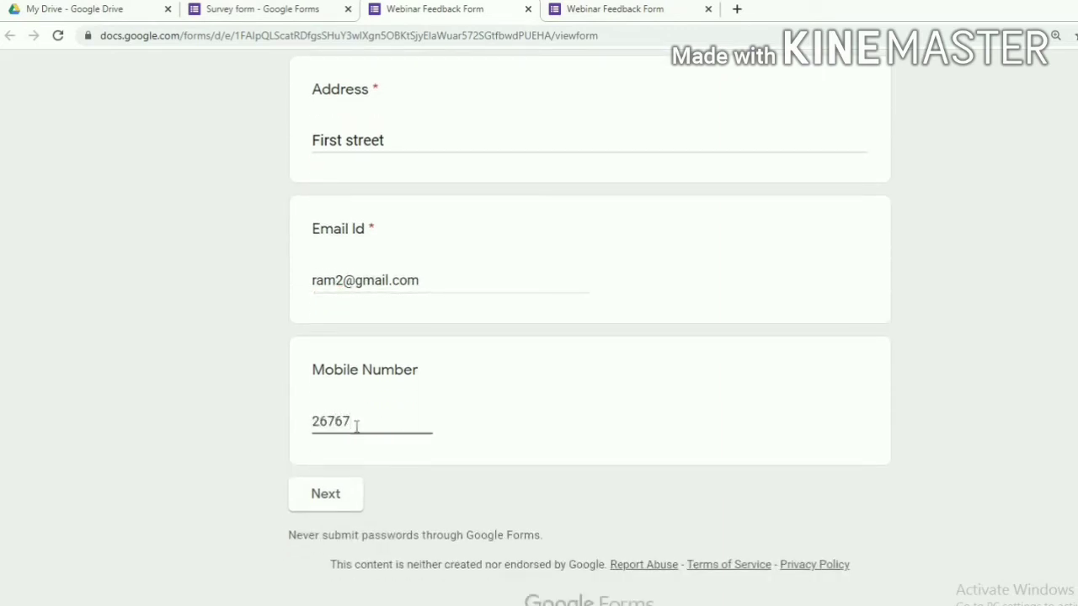
pyautogui.click(346, 500)
# Choose Option 1 for both arrangement questions and tick Options 1 and 2 in the checkboxes
pyautogui.scroll(-3, 320, 221)
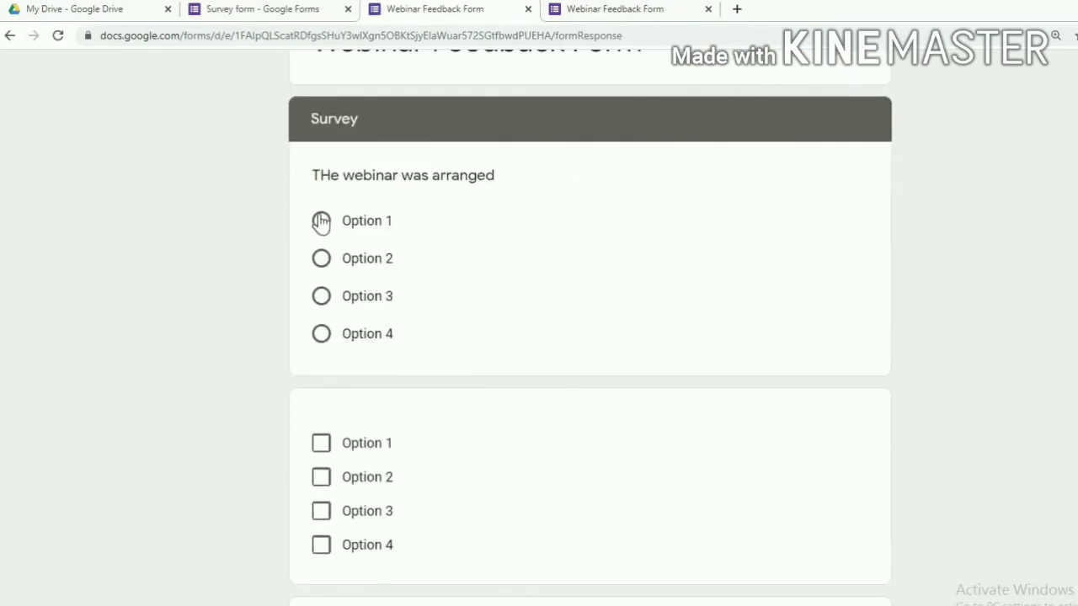
pyautogui.click(320, 220)
pyautogui.click(321, 477)
pyautogui.click(321, 511)
pyautogui.scroll(-1, 436, 490)
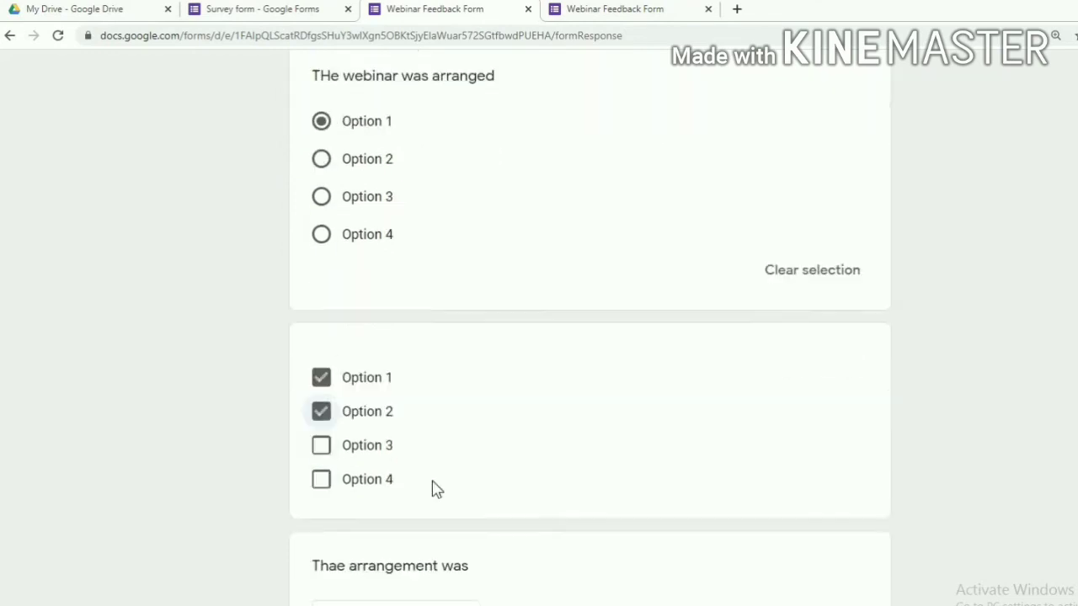
pyautogui.scroll(-2, 436, 490)
pyautogui.click(460, 436)
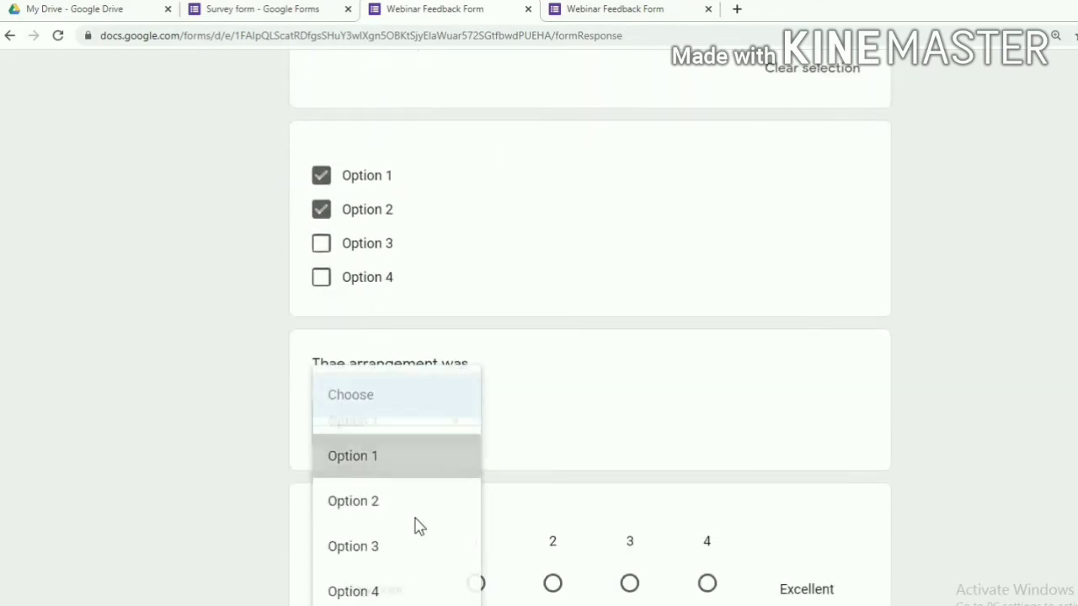
pyautogui.click(404, 455)
# Rate the webinar 4, set the registration date to 08/19/2020, and submit
pyautogui.scroll(-4, 654, 294)
pyautogui.click(707, 259)
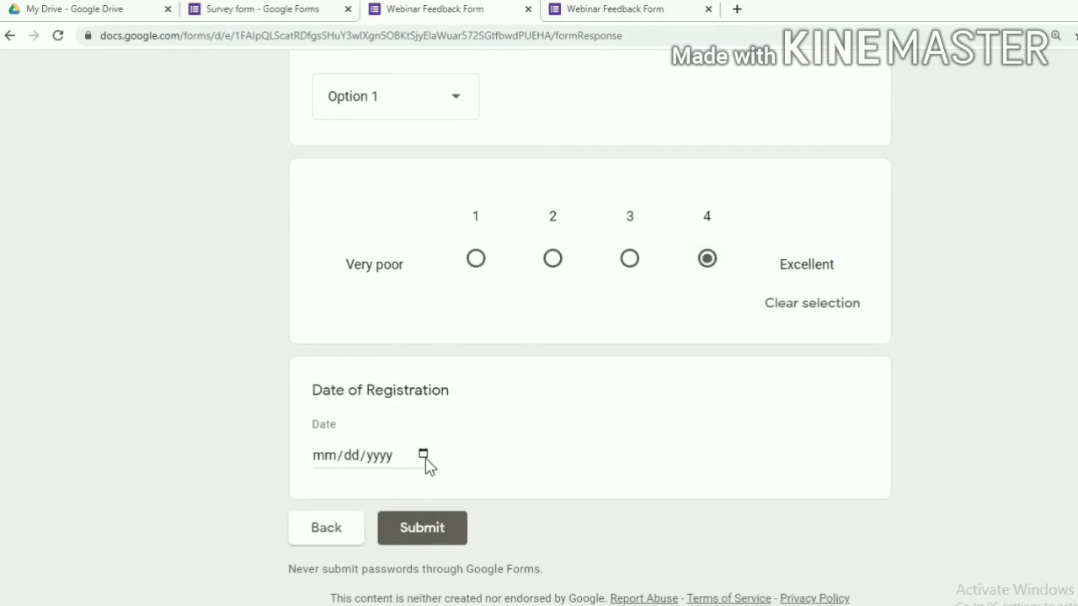
pyautogui.click(423, 455)
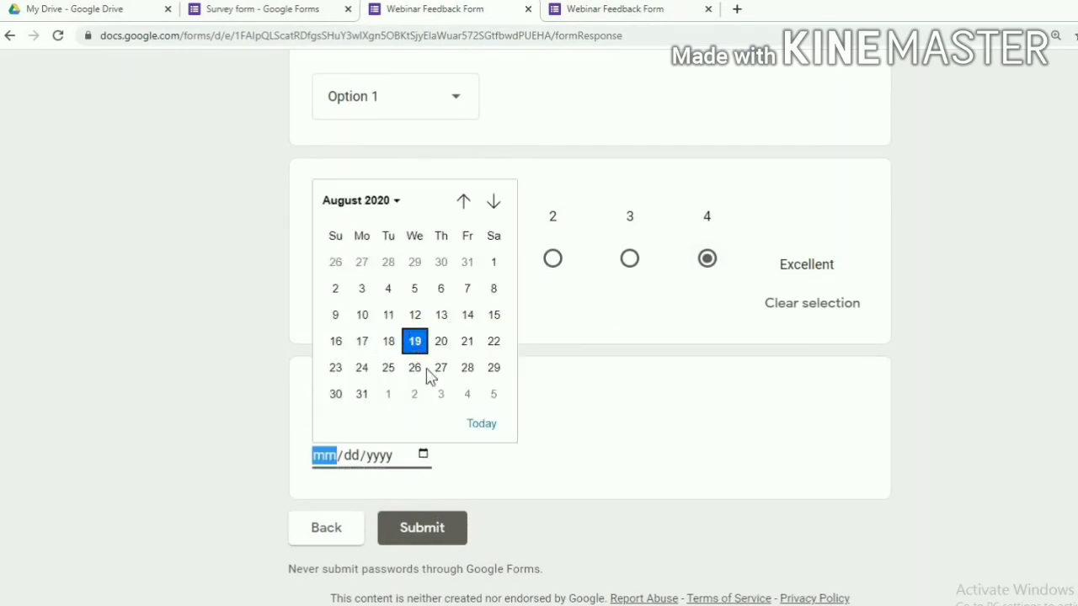
pyautogui.press('Return')
pyautogui.click(421, 528)
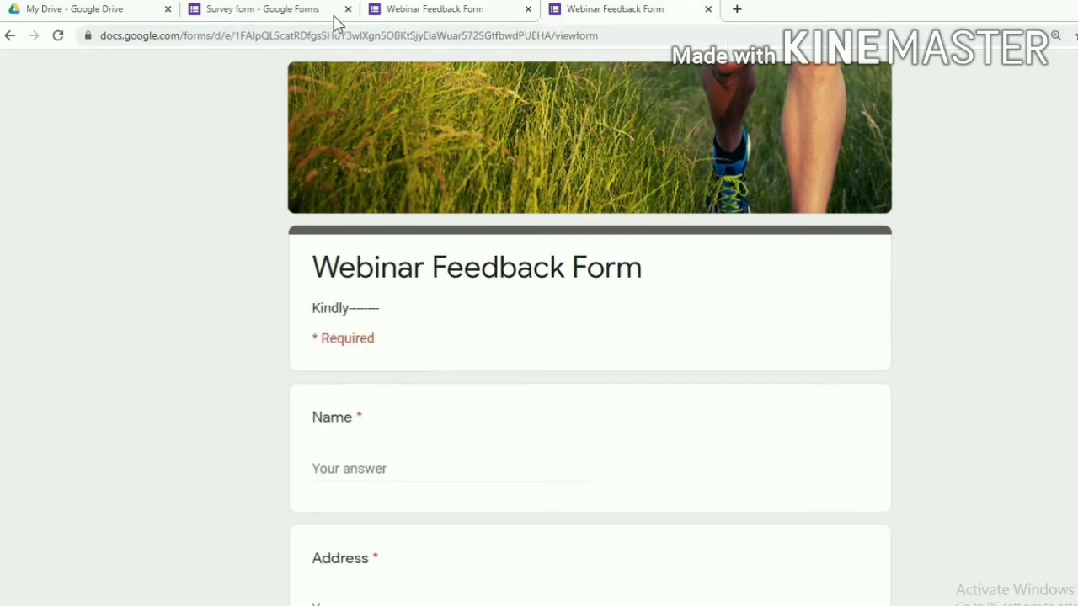
# Return to the Survey form editor and open its Responses tab
pyautogui.click(333, 17)
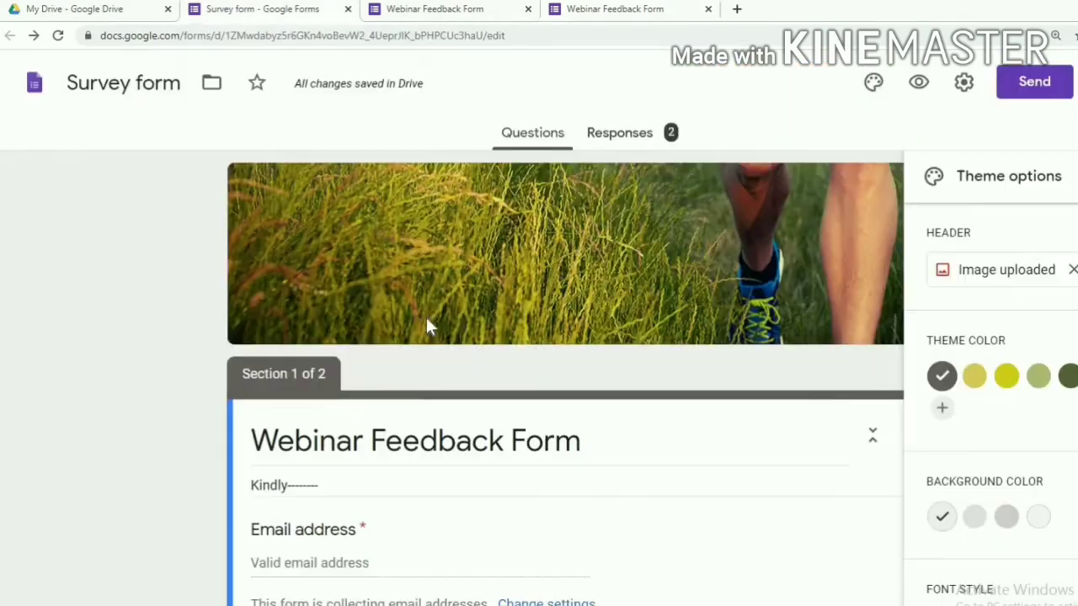
pyautogui.click(596, 139)
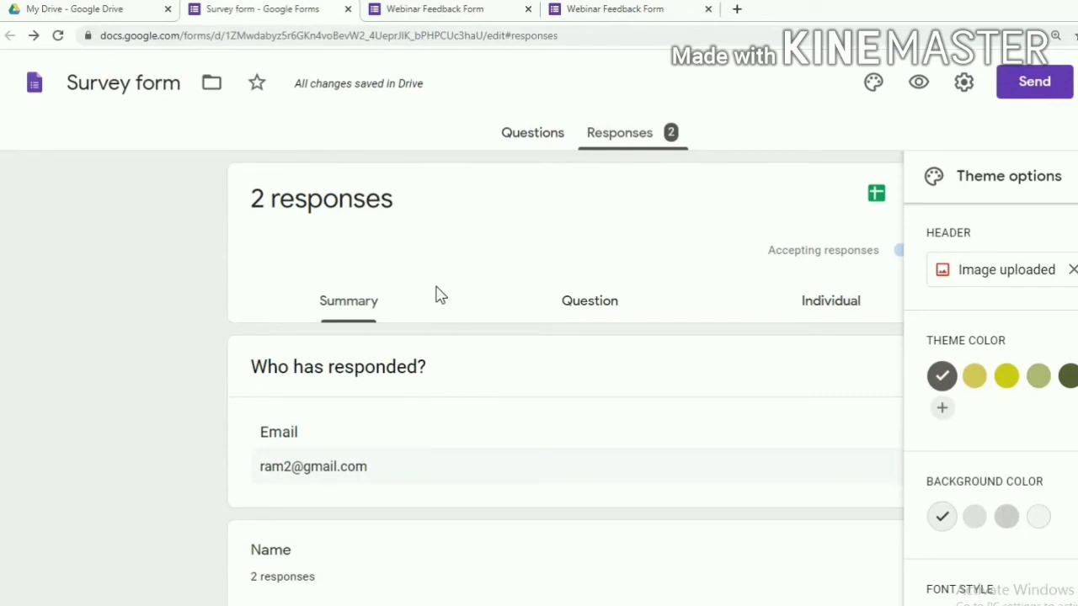
pyautogui.scroll(-3, 435, 293)
pyautogui.scroll(3, 388, 326)
# Read response 1 in Individual view, then advance to response 2
pyautogui.click(831, 305)
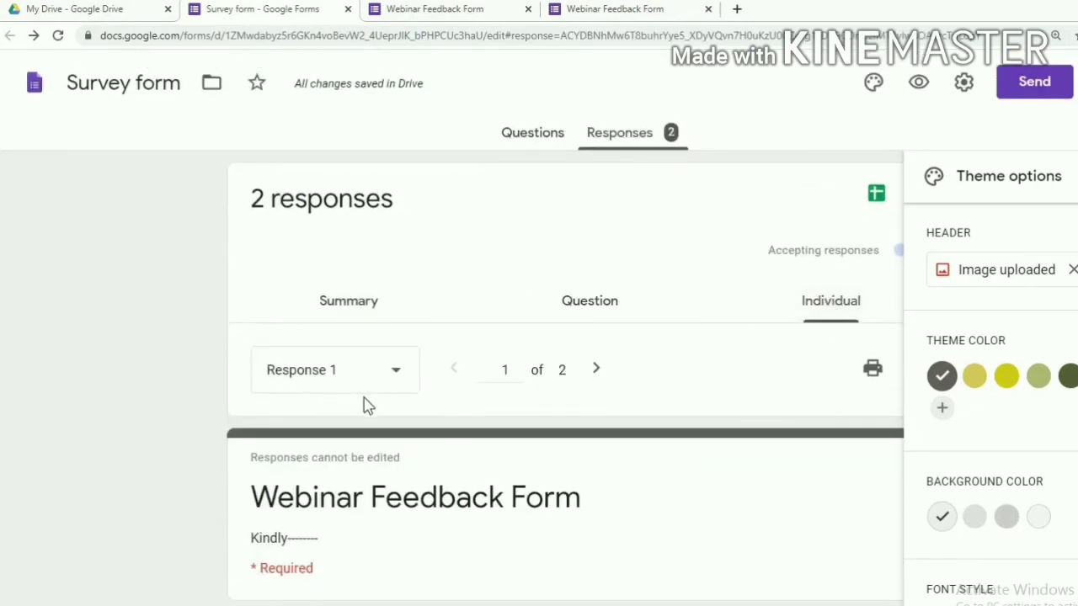
pyautogui.scroll(-15, 370, 411)
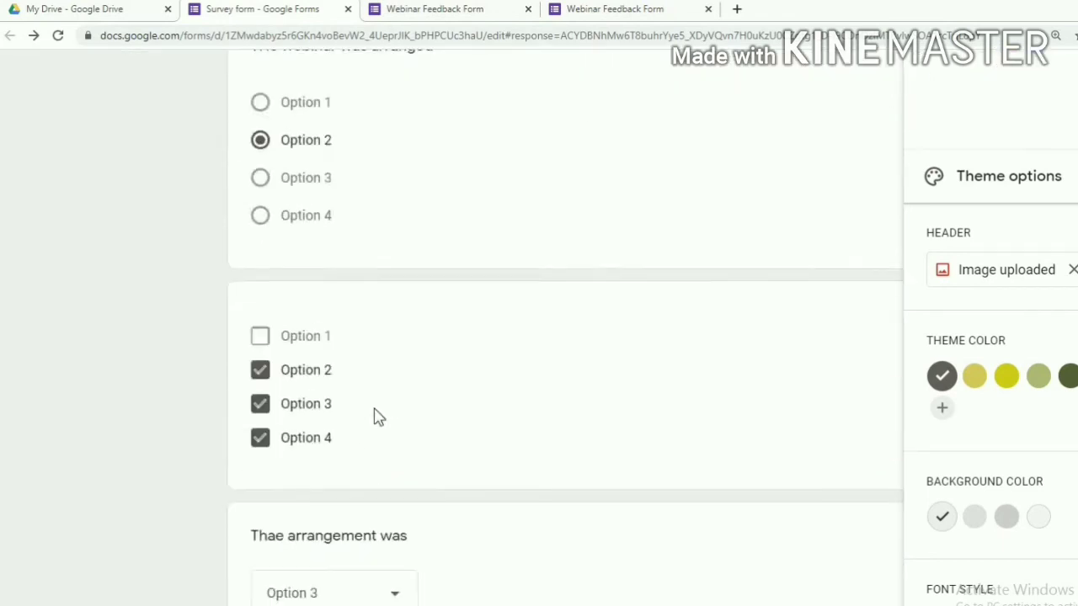
pyautogui.scroll(-5, 376, 417)
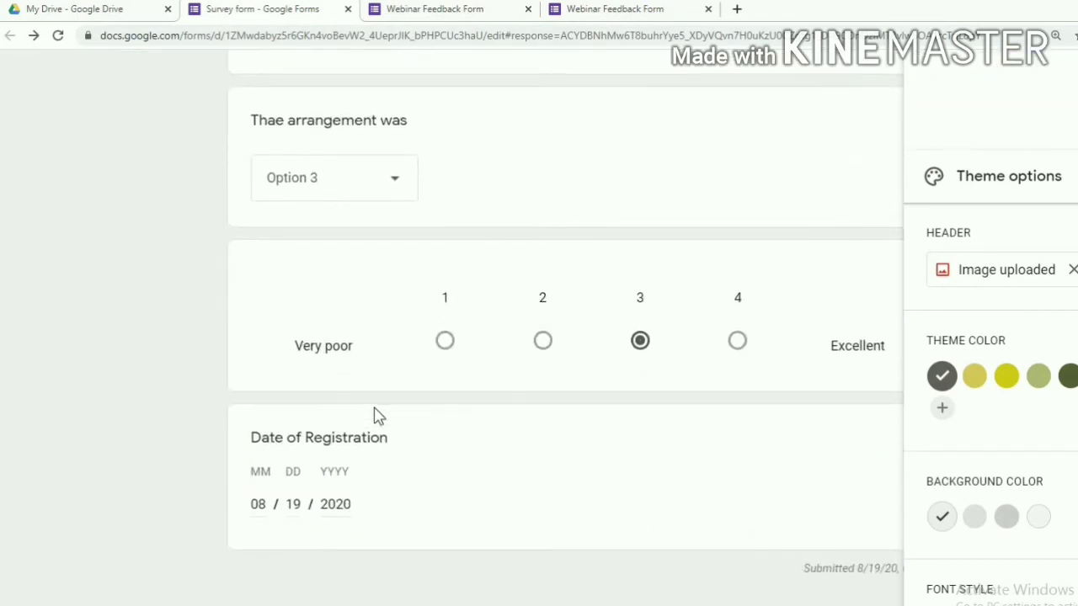
pyautogui.scroll(18, 379, 411)
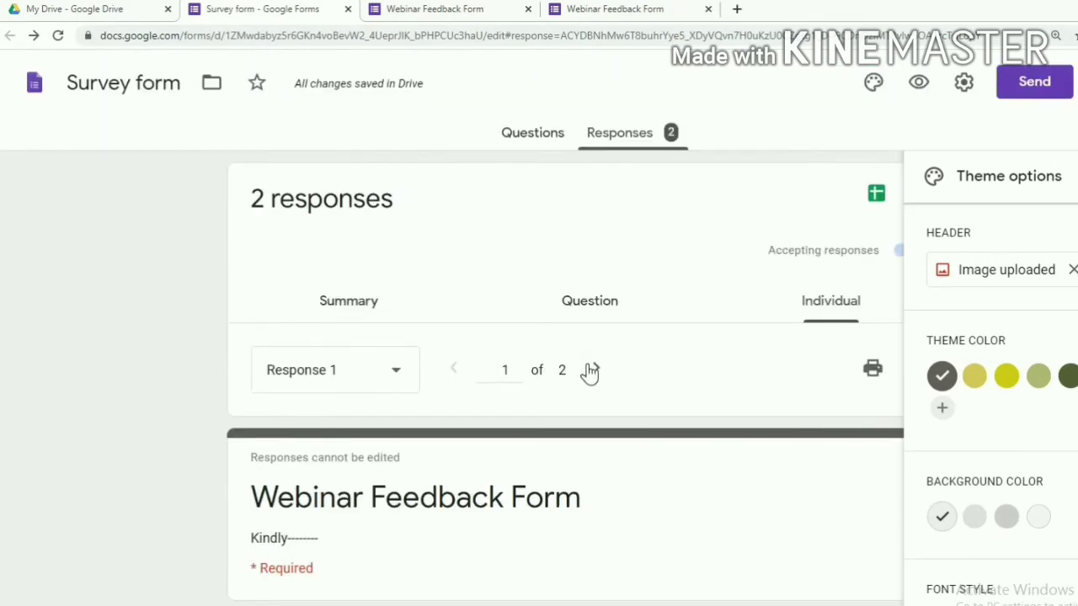
pyautogui.click(594, 371)
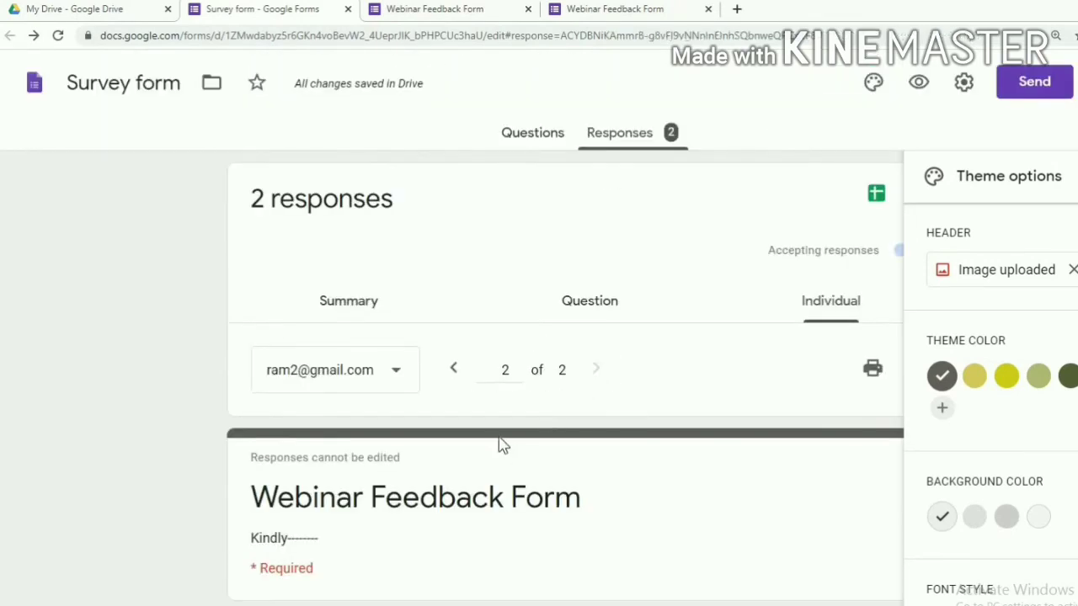
pyautogui.scroll(-9, 500, 442)
pyautogui.scroll(-3, 500, 443)
pyautogui.scroll(12, 500, 440)
# Open the Send form dialog and review its Link, Embed HTML and Email options
pyautogui.click(1024, 87)
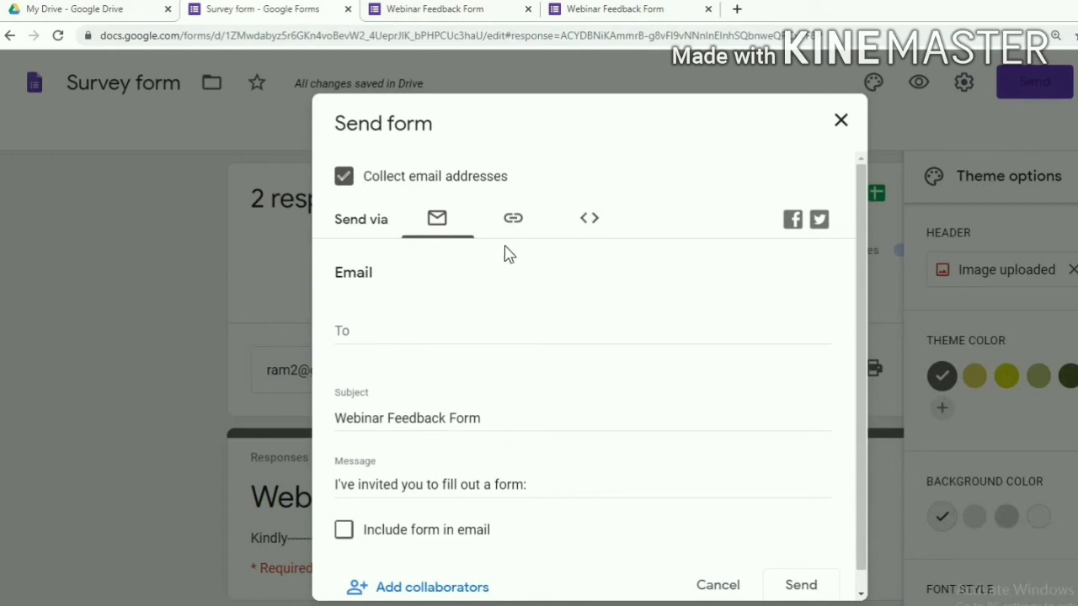
pyautogui.click(513, 224)
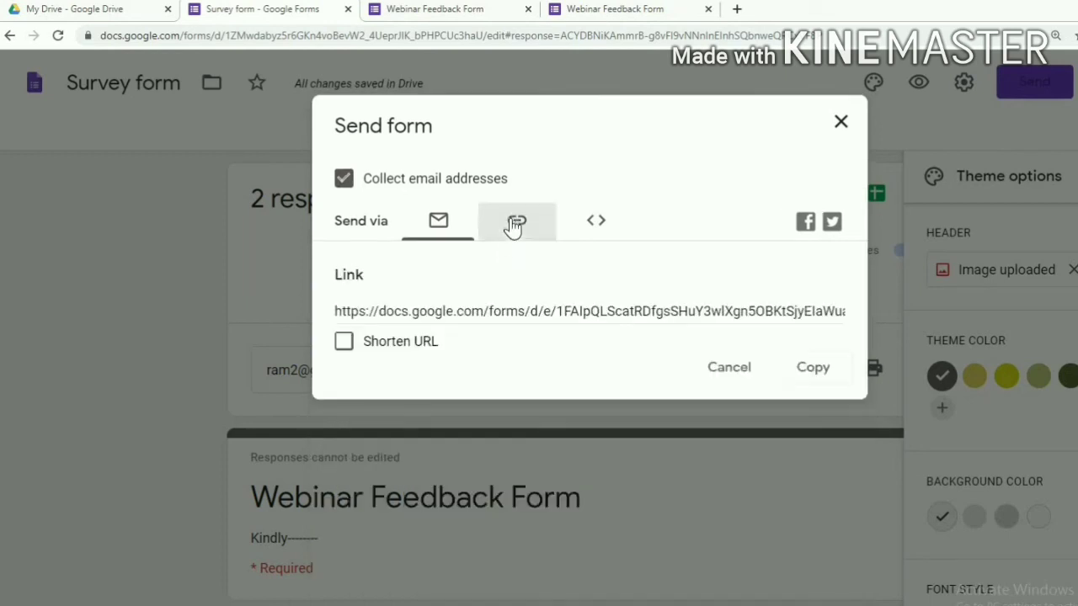
pyautogui.click(595, 224)
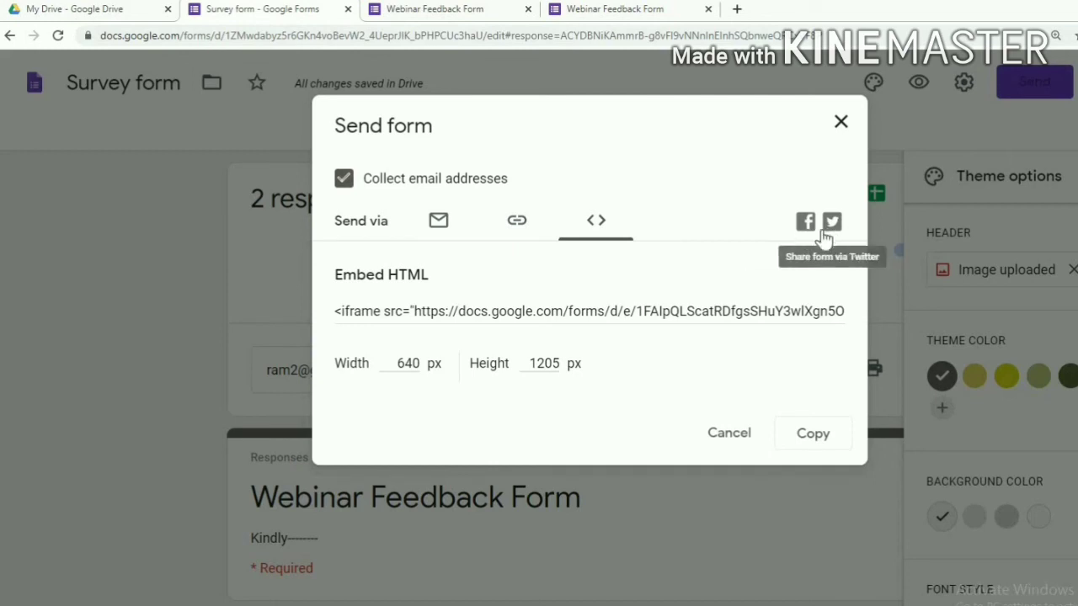
pyautogui.click(439, 231)
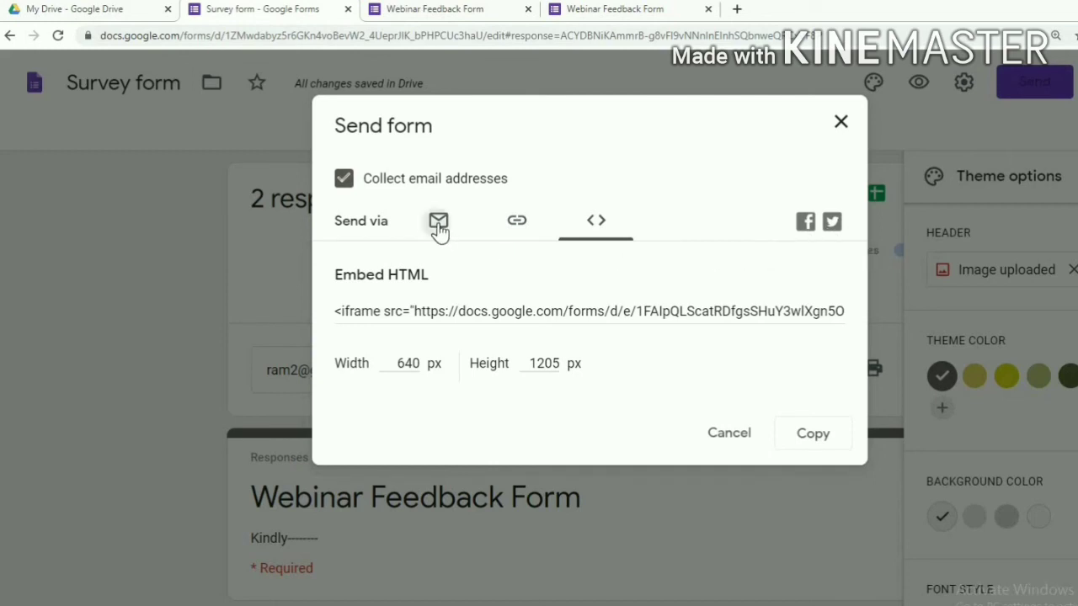
pyautogui.scroll(-1, 375, 338)
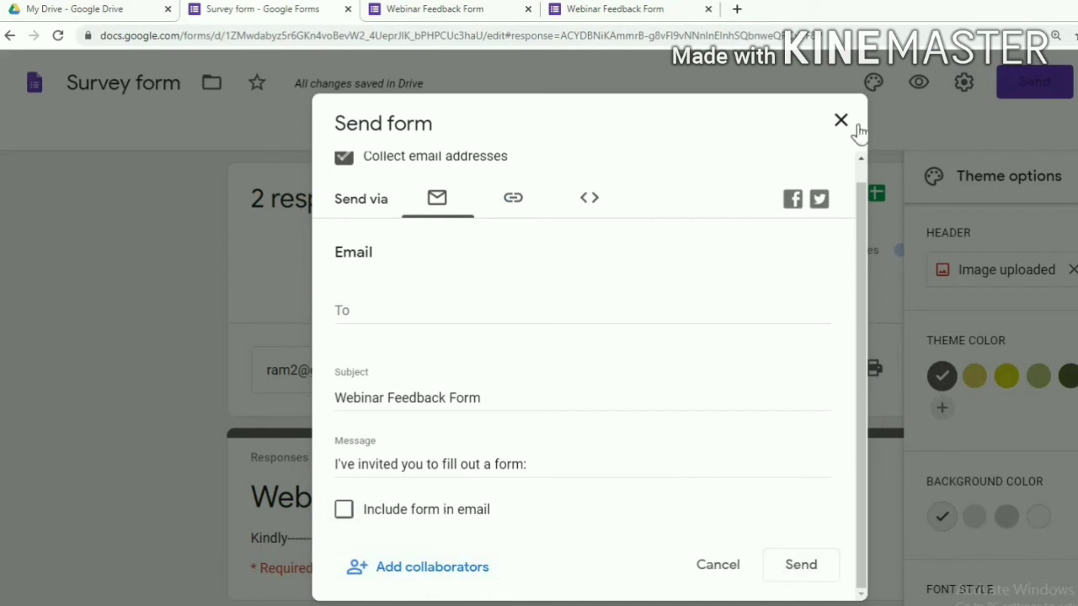
# Copy the form's shareable link to the clipboard and close the Send dialog
pyautogui.click(512, 200)
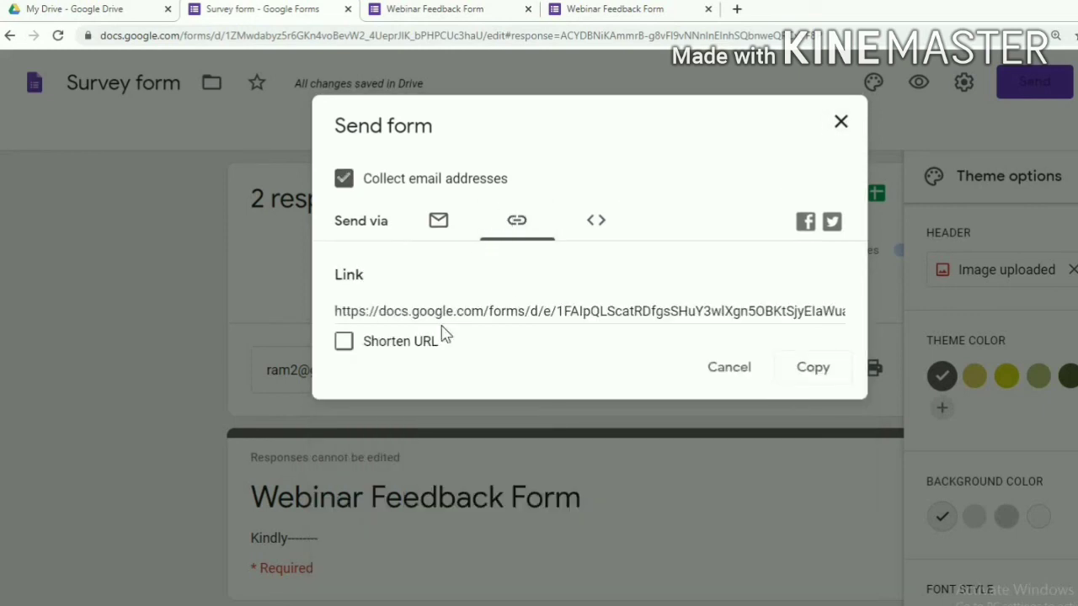
pyautogui.click(813, 375)
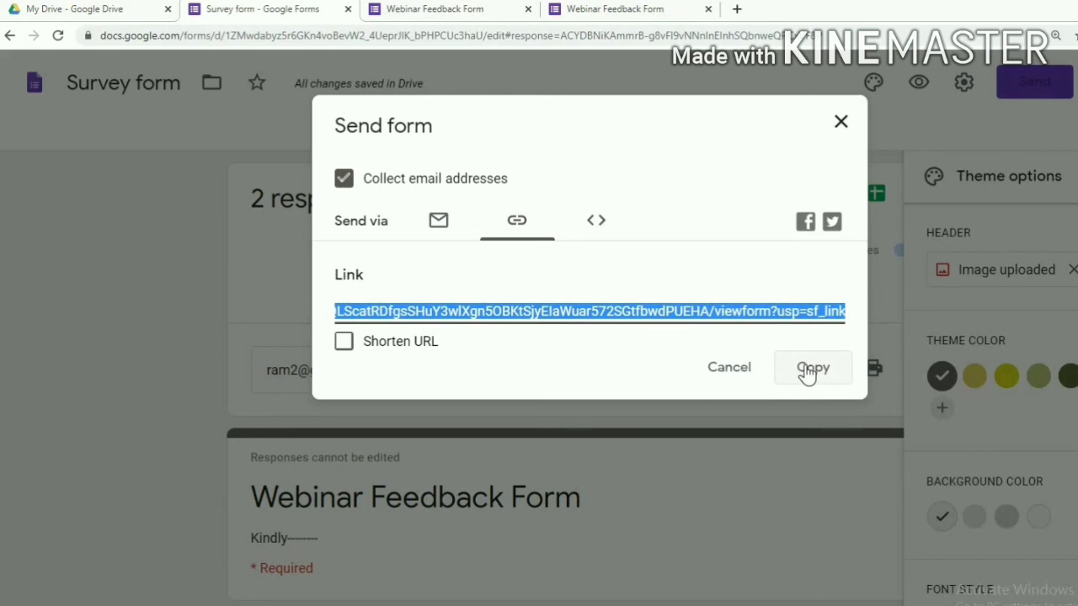
pyautogui.click(806, 374)
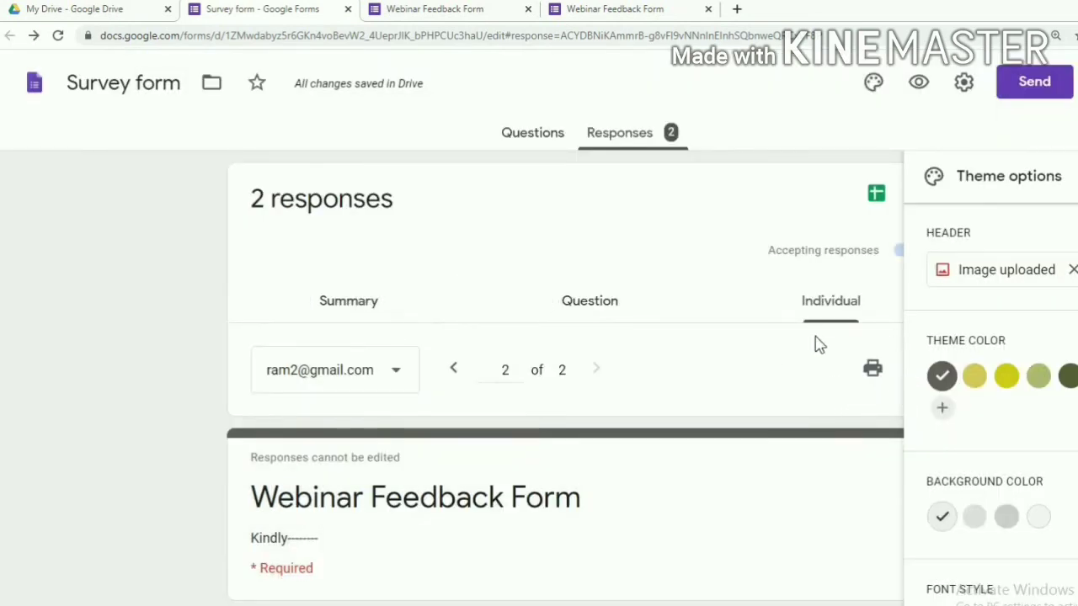
# Review the Summary view's pie and bar charts for both responses, ending back at the top
pyautogui.click(337, 312)
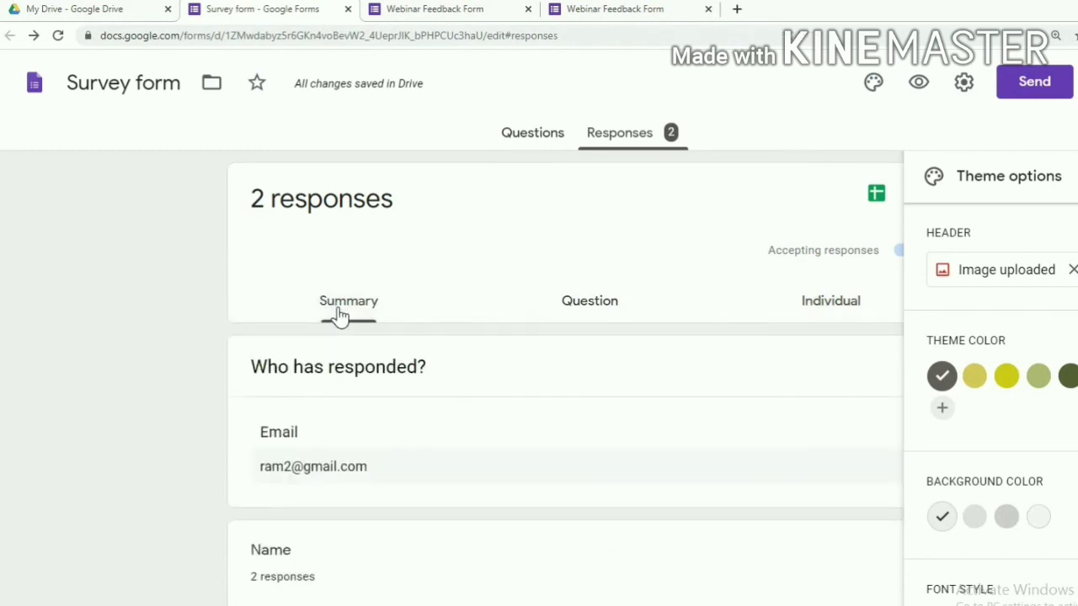
pyautogui.scroll(-10, 348, 337)
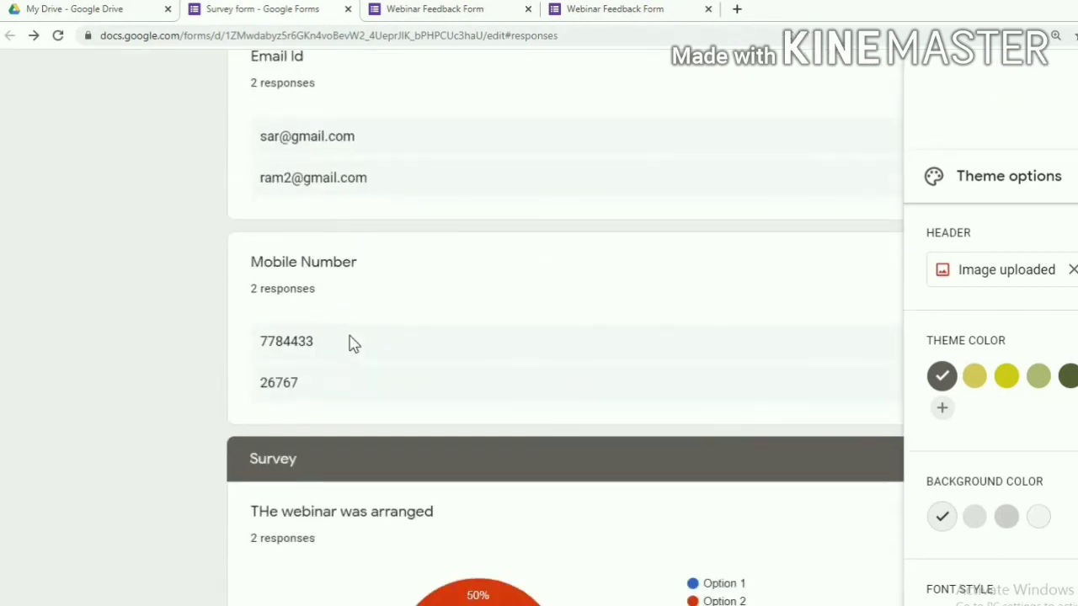
pyautogui.scroll(10, 350, 342)
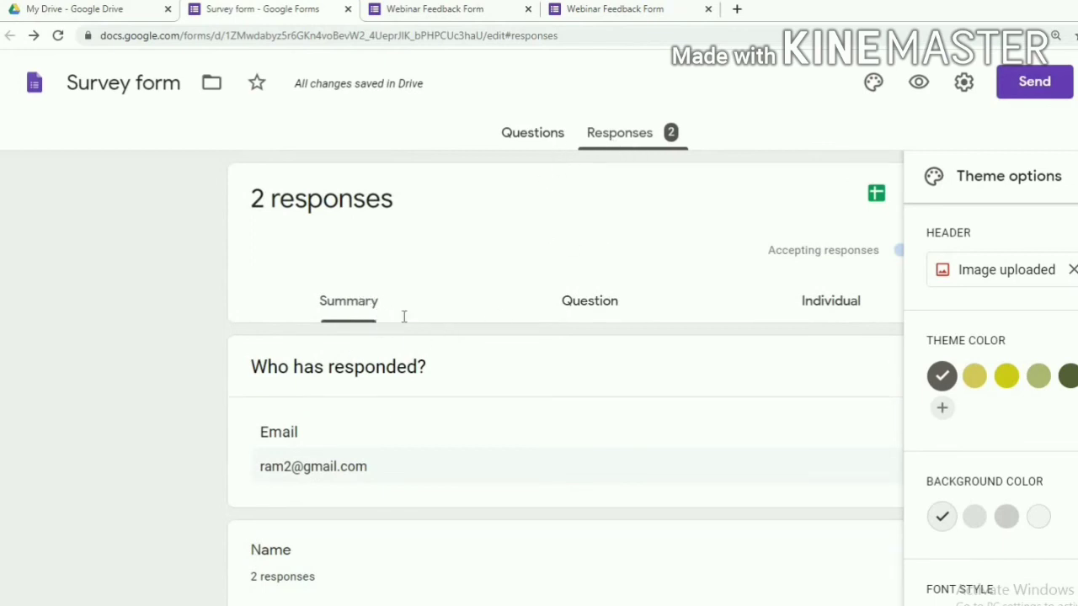
pyautogui.scroll(-12, 413, 337)
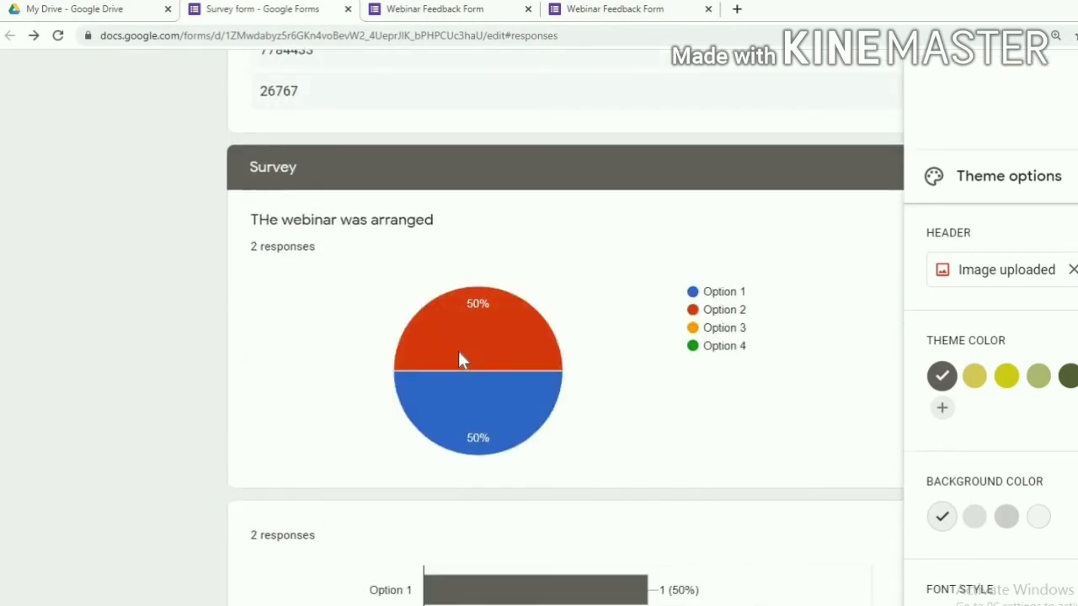
pyautogui.scroll(-5, 458, 360)
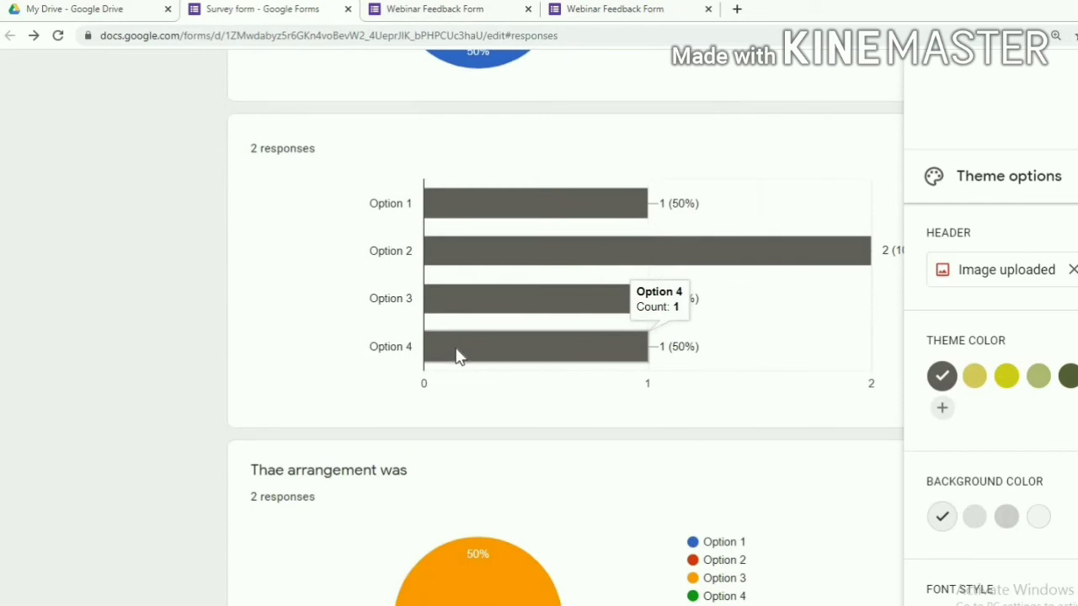
pyautogui.scroll(-5, 457, 354)
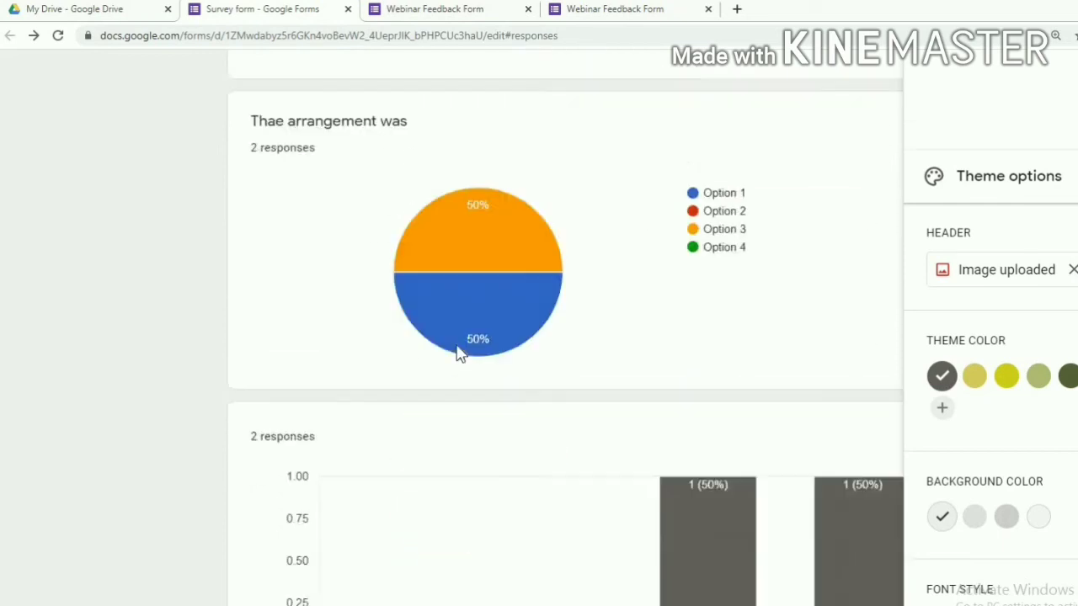
pyautogui.scroll(7, 457, 352)
pyautogui.scroll(7, 457, 351)
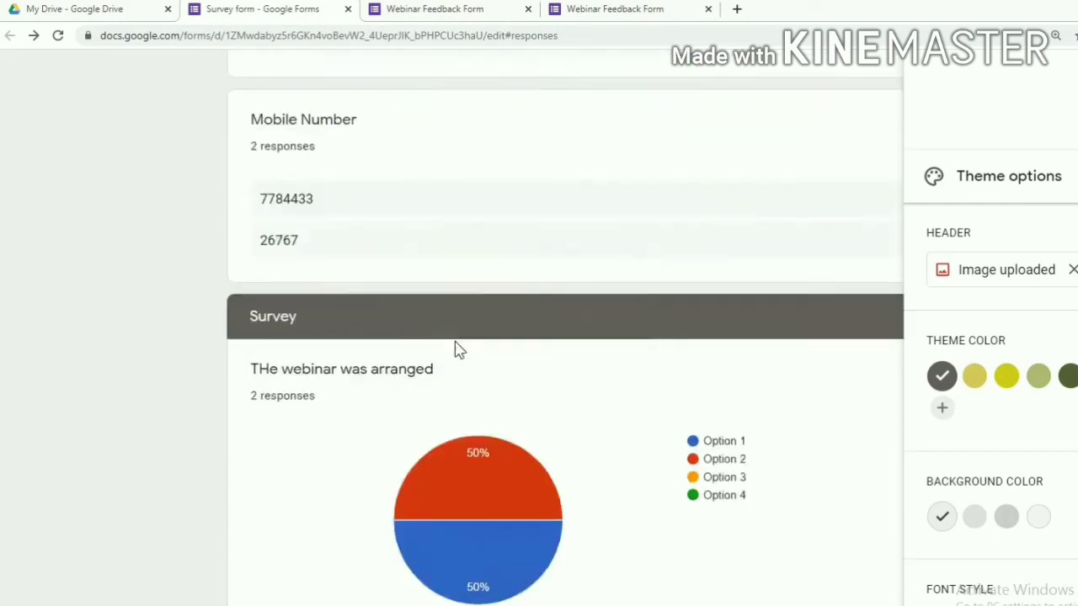
pyautogui.scroll(-4, 454, 349)
pyautogui.scroll(-7, 455, 362)
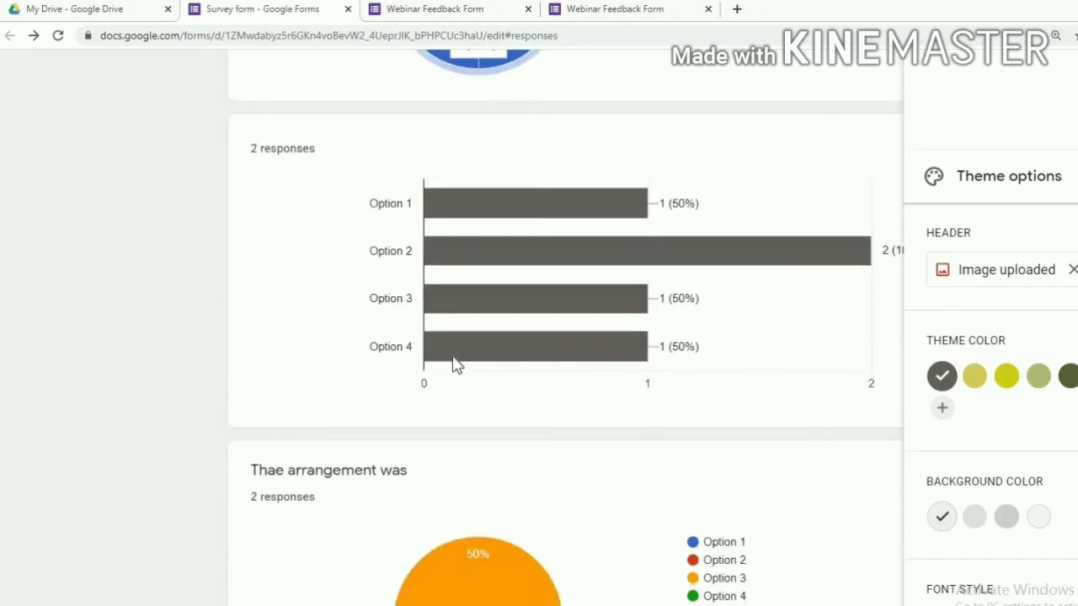
pyautogui.scroll(-5, 591, 389)
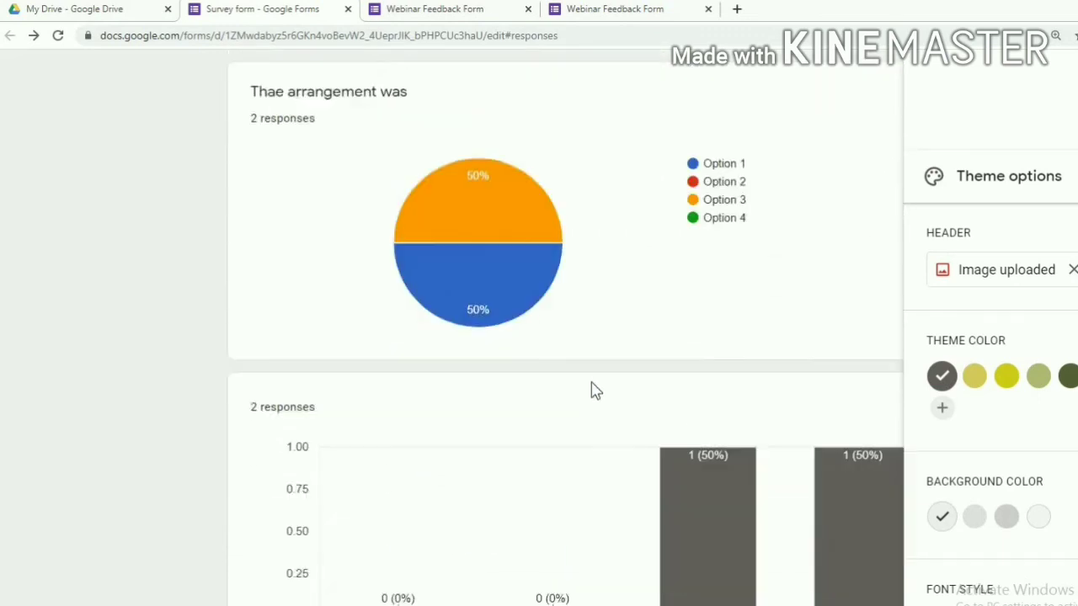
pyautogui.scroll(12, 584, 370)
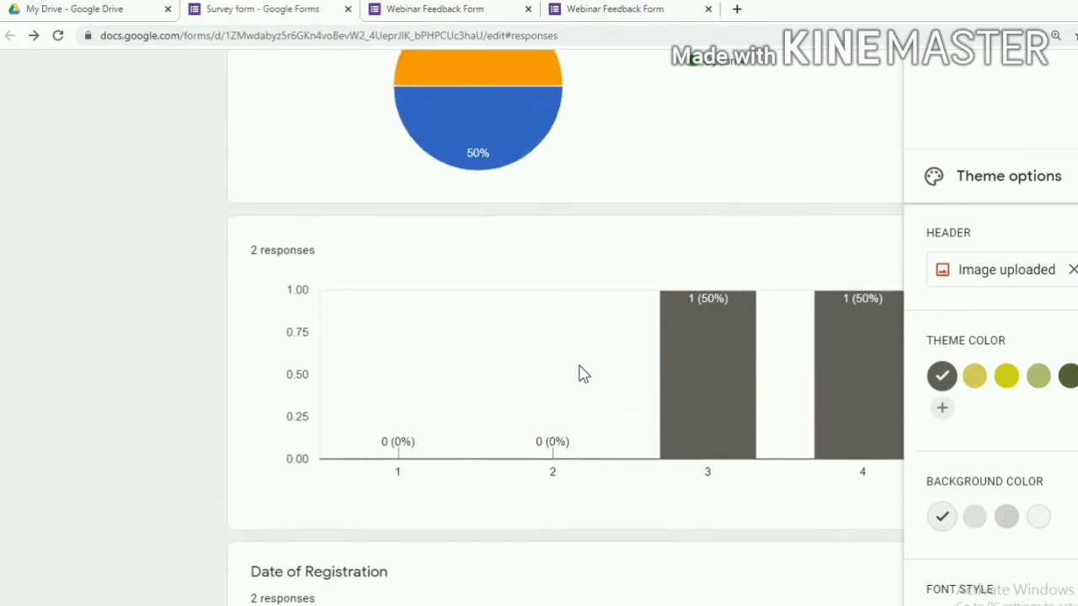
pyautogui.scroll(15, 585, 332)
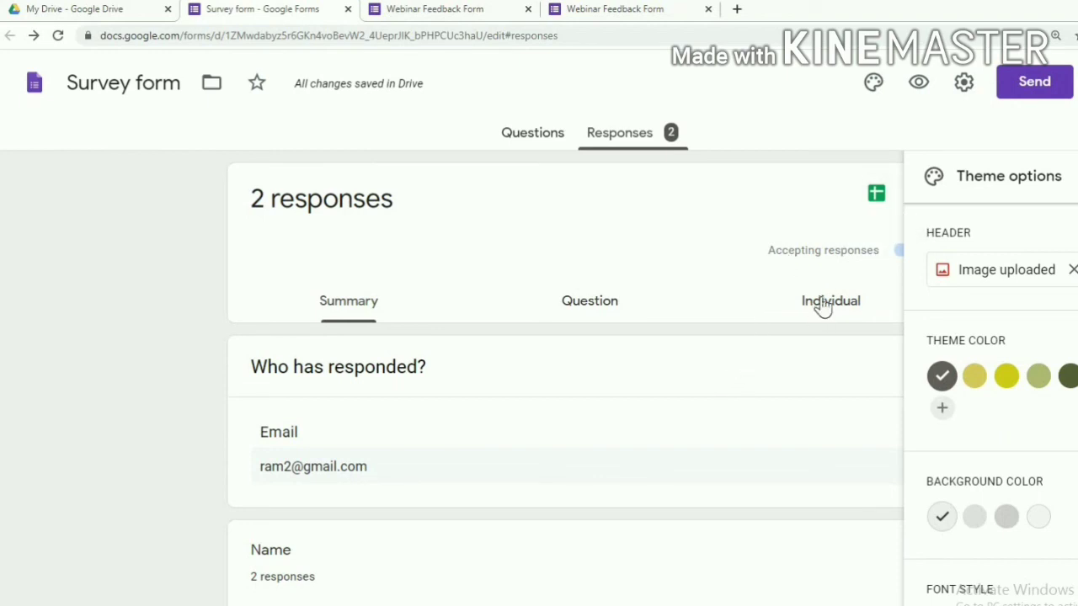
# Link responses to a new spreadsheet named 'Survey form (Responses)'
pyautogui.click(875, 199)
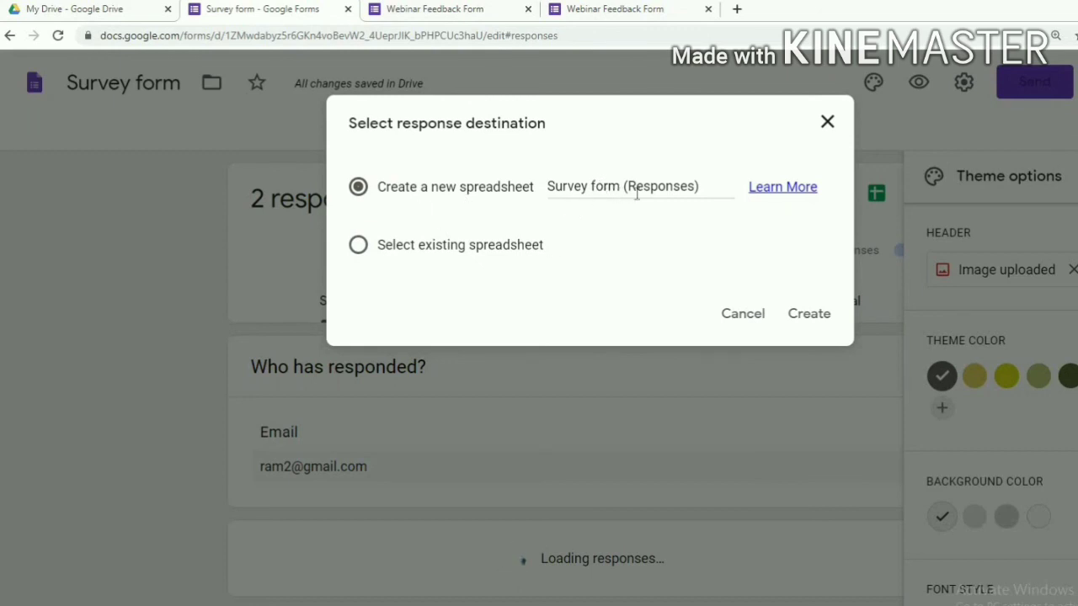
pyautogui.click(706, 185)
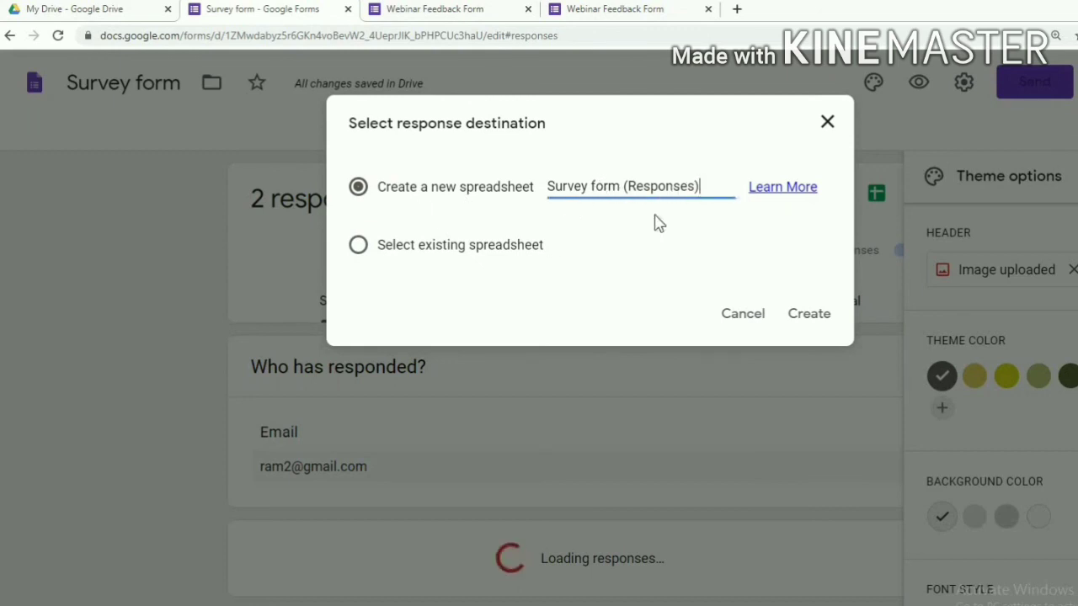
pyautogui.click(807, 315)
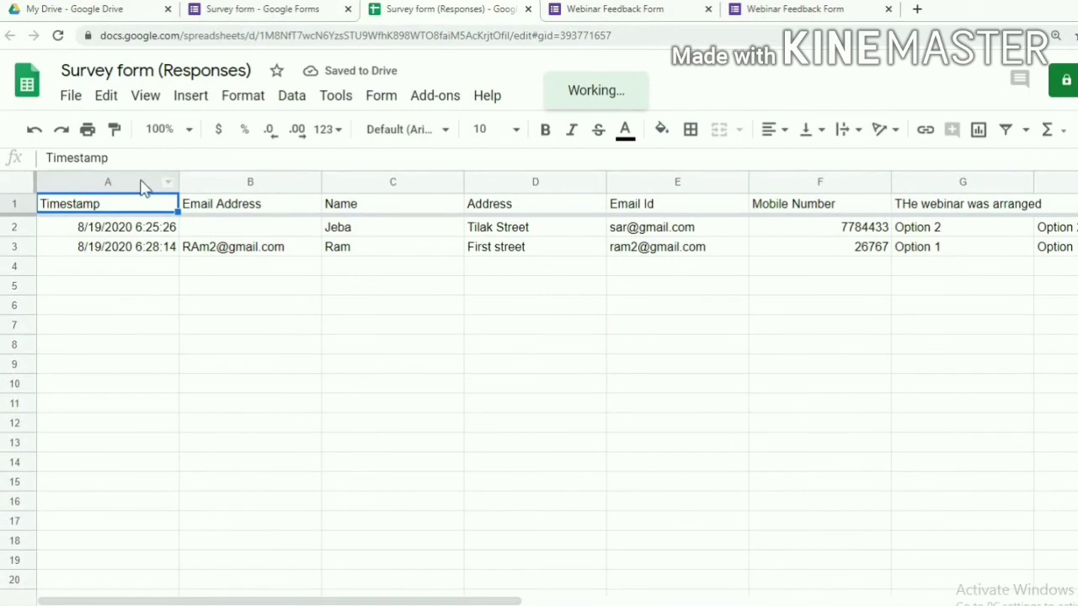
pyautogui.click(75, 98)
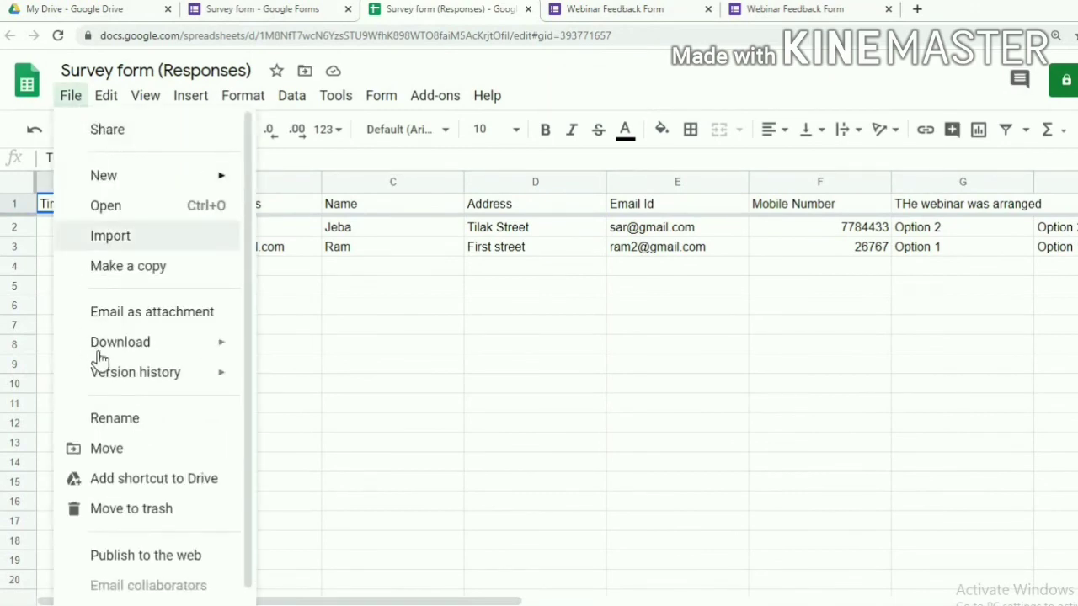
pyautogui.moveTo(102, 351)
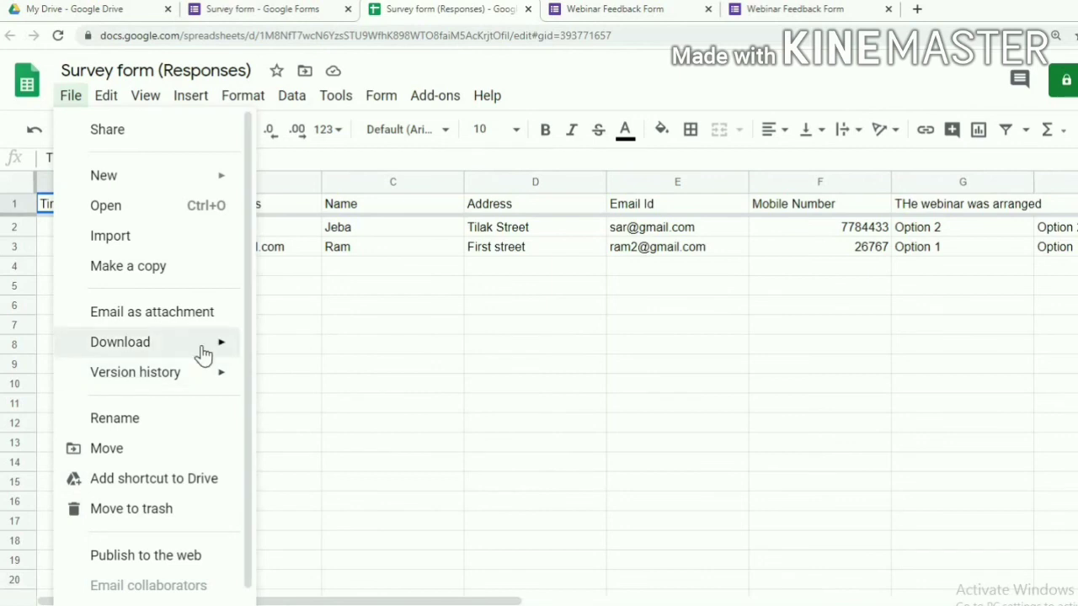
pyautogui.moveTo(224, 345)
pyautogui.click(689, 370)
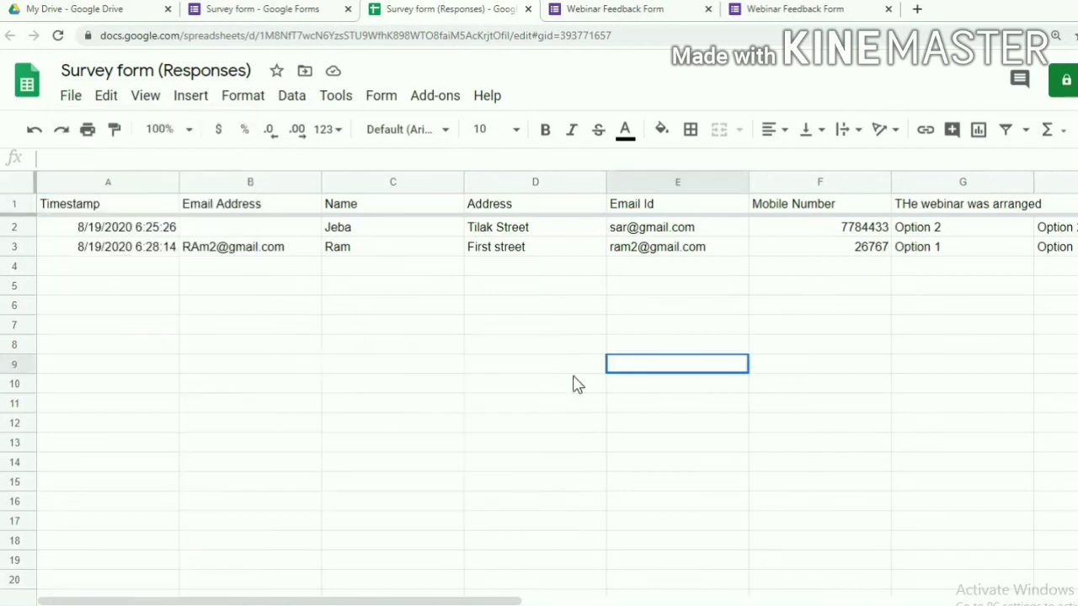